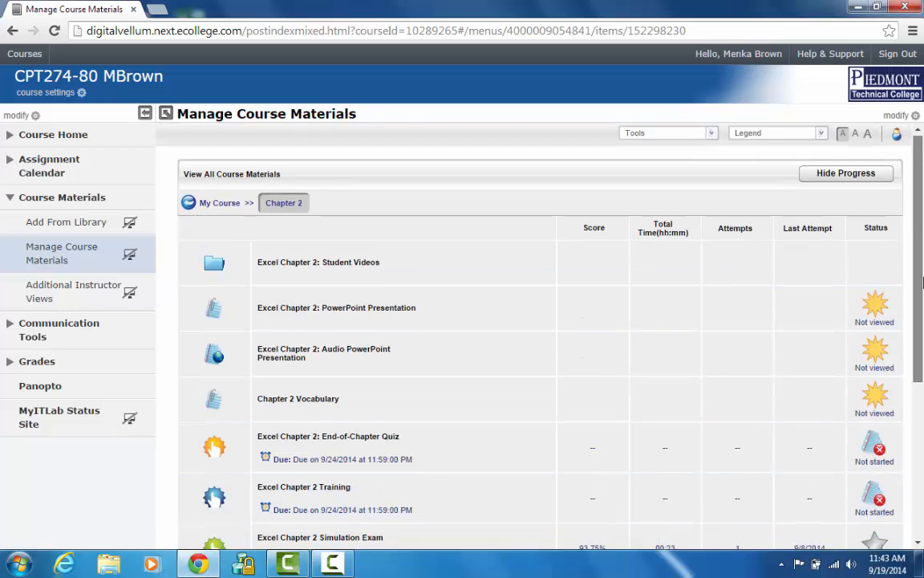
Step: Open the Excel Chapter 2 Homework Project from the Chapter 2 course materials
drag(921, 251, 923, 359)
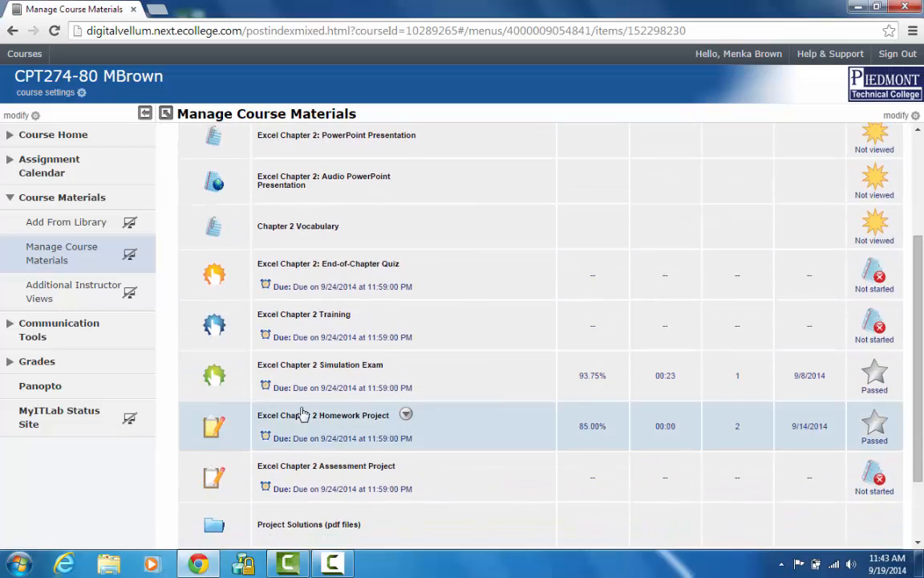
click(406, 417)
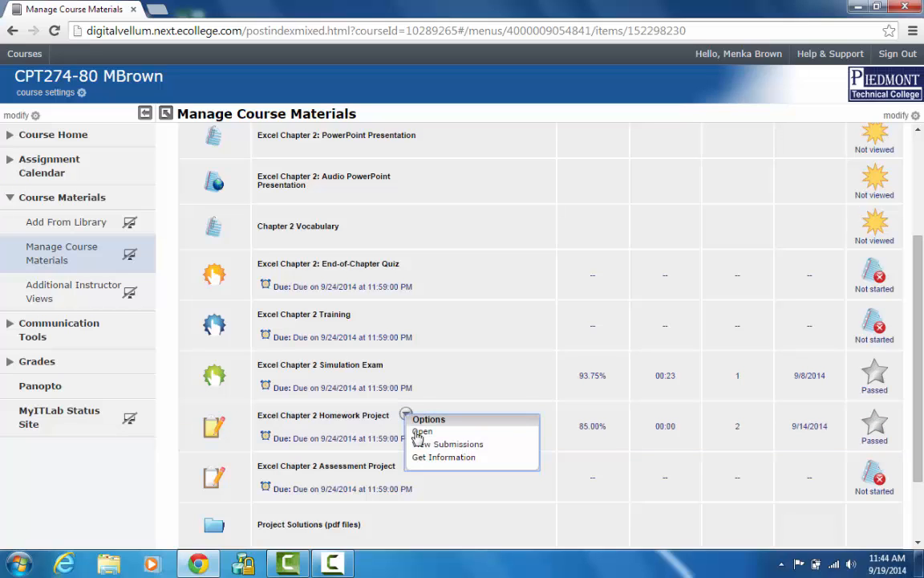
click(421, 438)
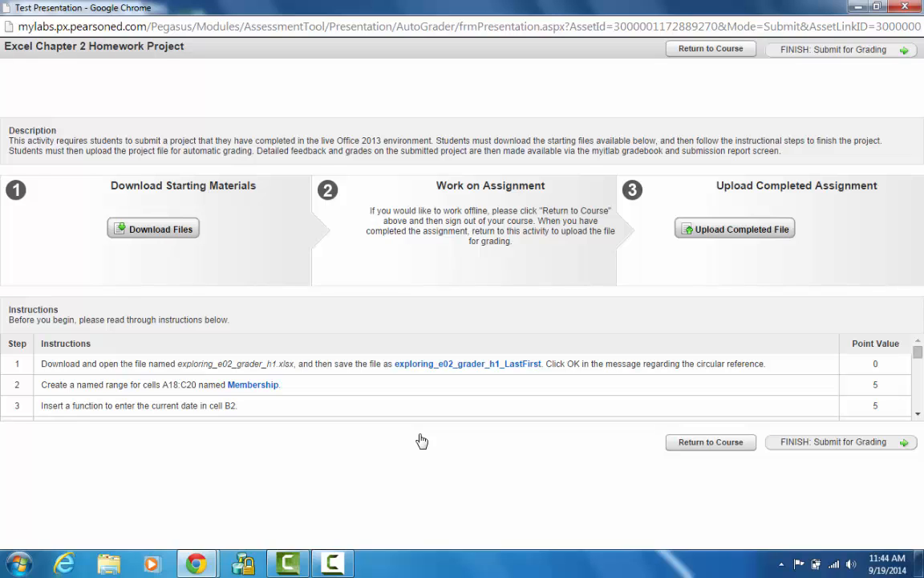
Step: Download the starting file exploring_e02_grader_h1.xlsx, open it in Excel and dismiss the circular reference warning
click(173, 232)
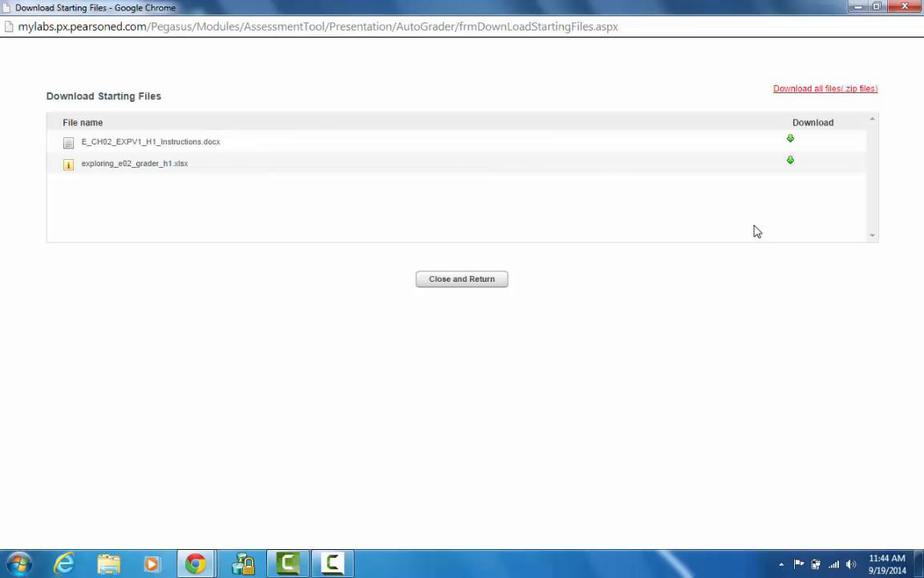
click(792, 163)
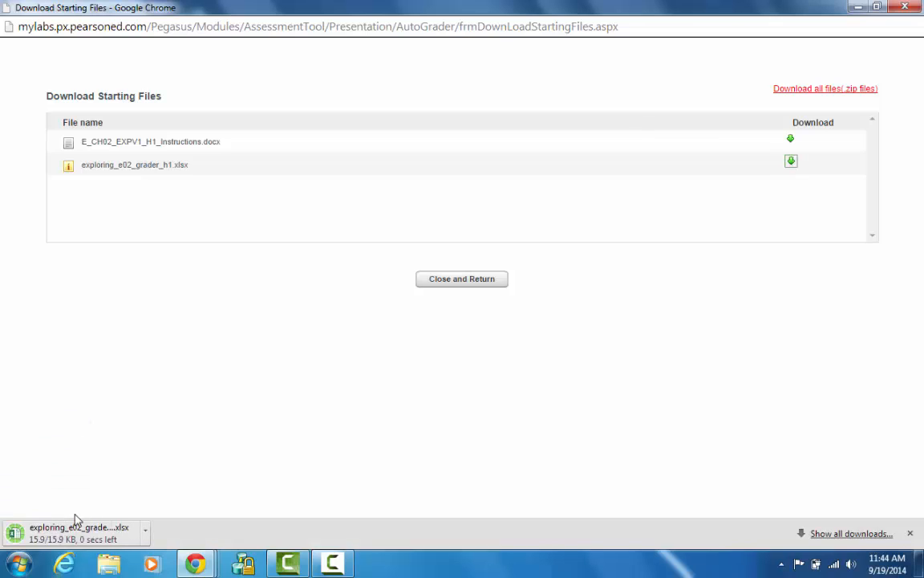
click(145, 536)
click(153, 444)
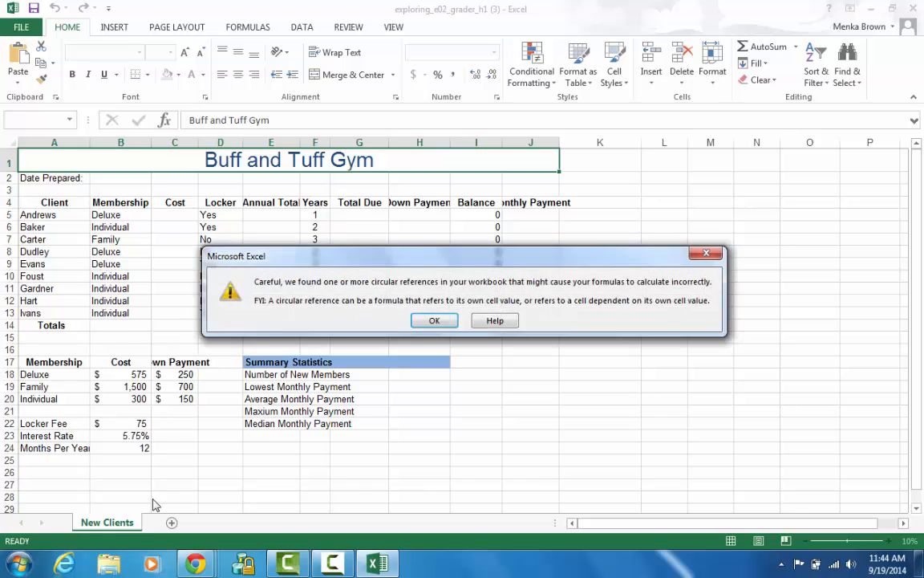
click(445, 321)
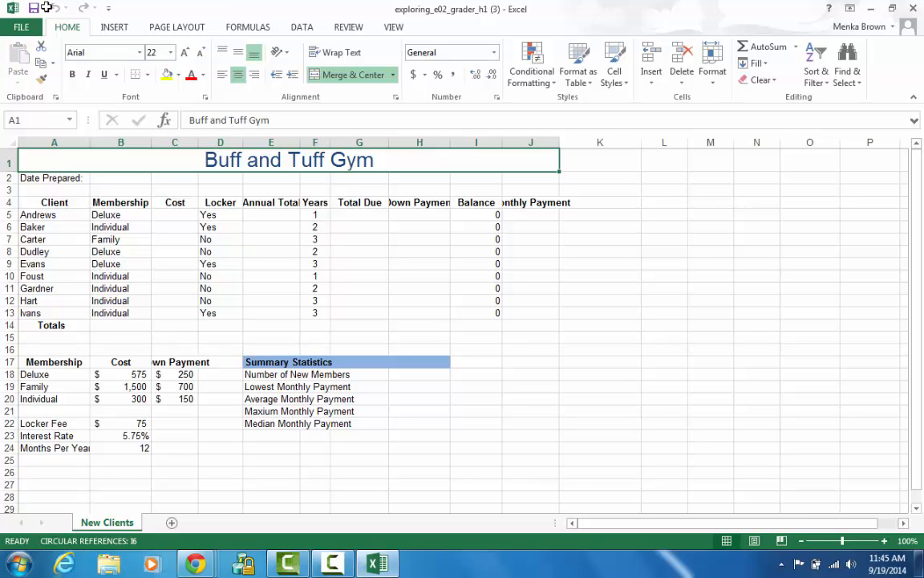
Step: Start saving a copy of the workbook and browse to Documents > Classes Fall 2014 > CPT274 > Chapter 2
click(20, 27)
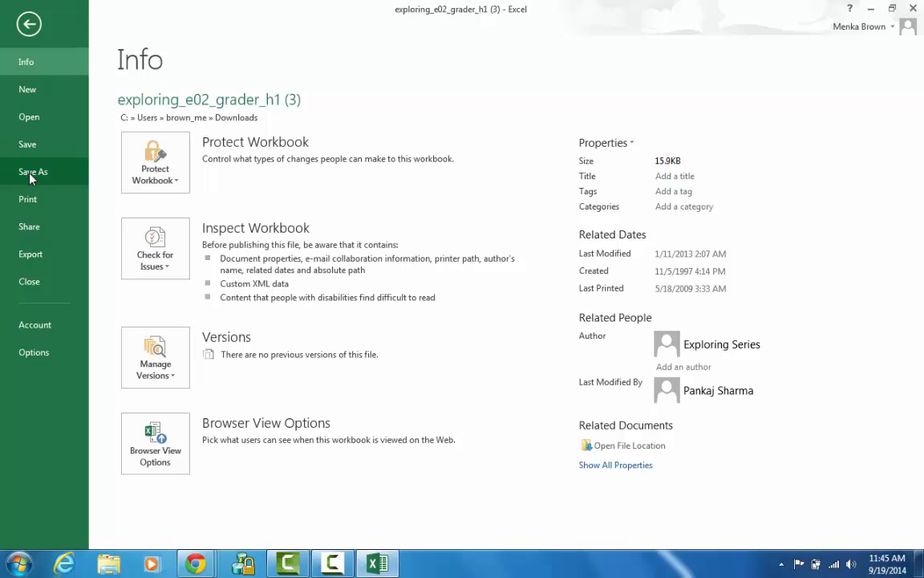
click(30, 174)
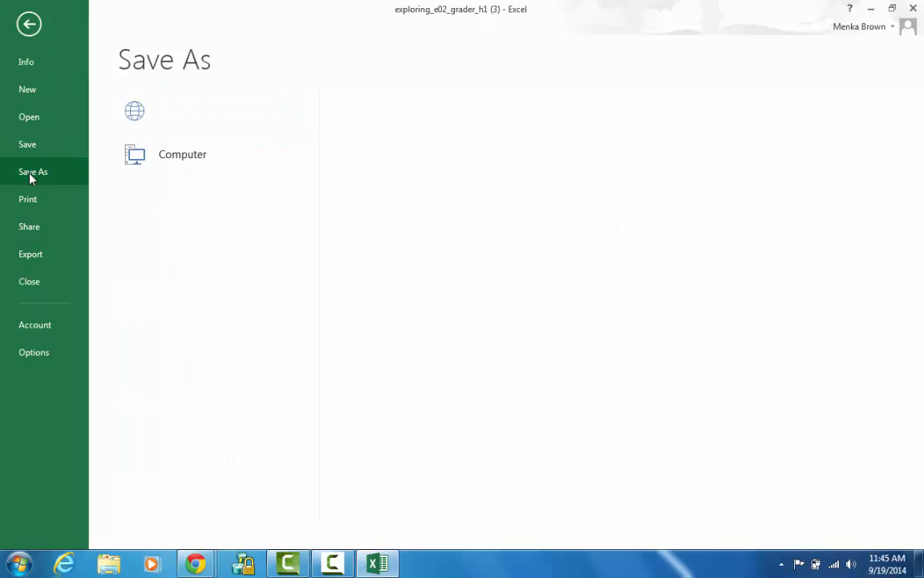
double_click(185, 161)
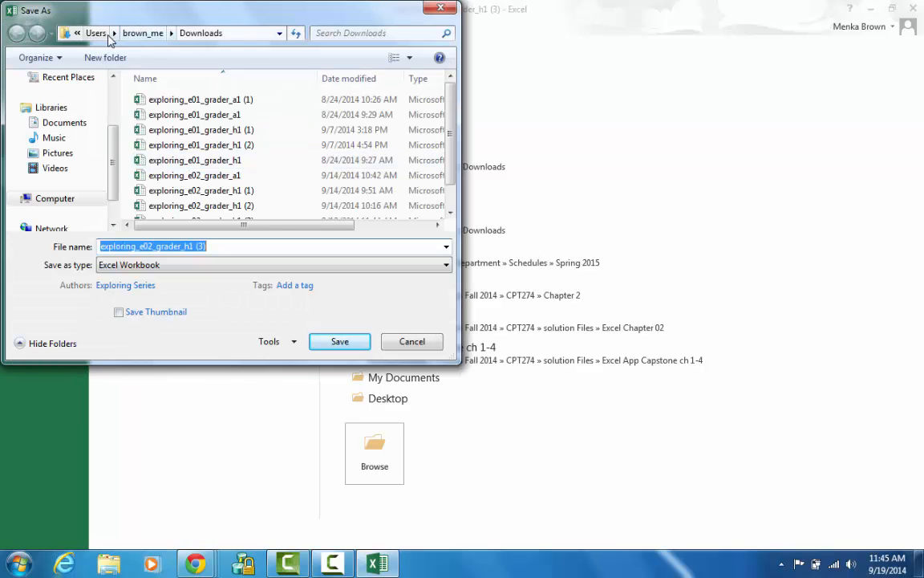
click(54, 122)
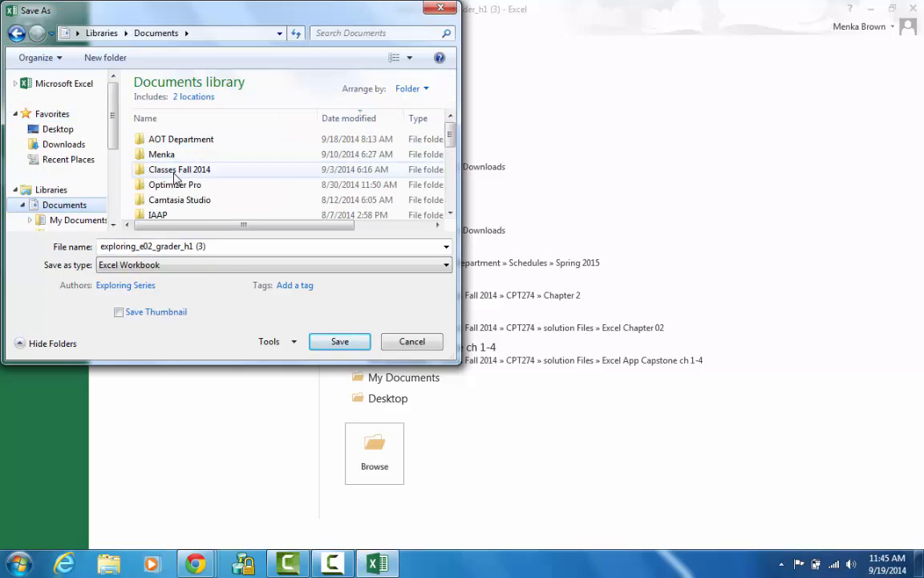
double_click(174, 171)
click(162, 170)
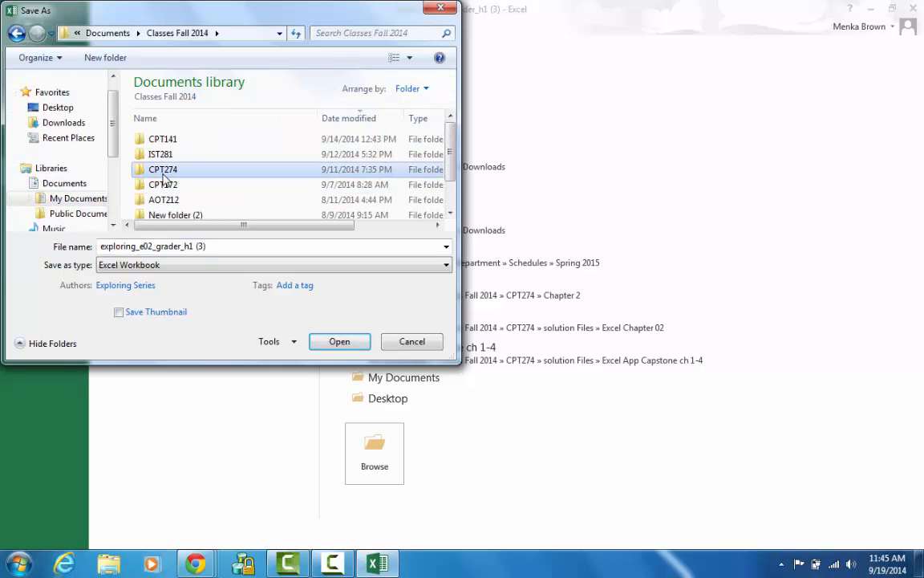
double_click(163, 177)
click(161, 141)
double_click(159, 141)
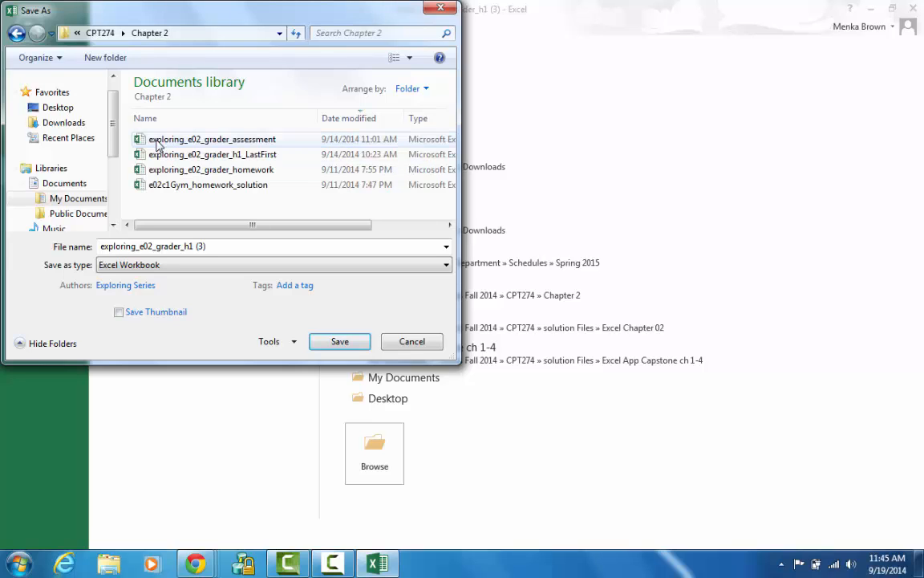
Step: Name the file exploring_e02_grader_homeworkChapter2 and save it as an Excel Workbook
click(208, 246)
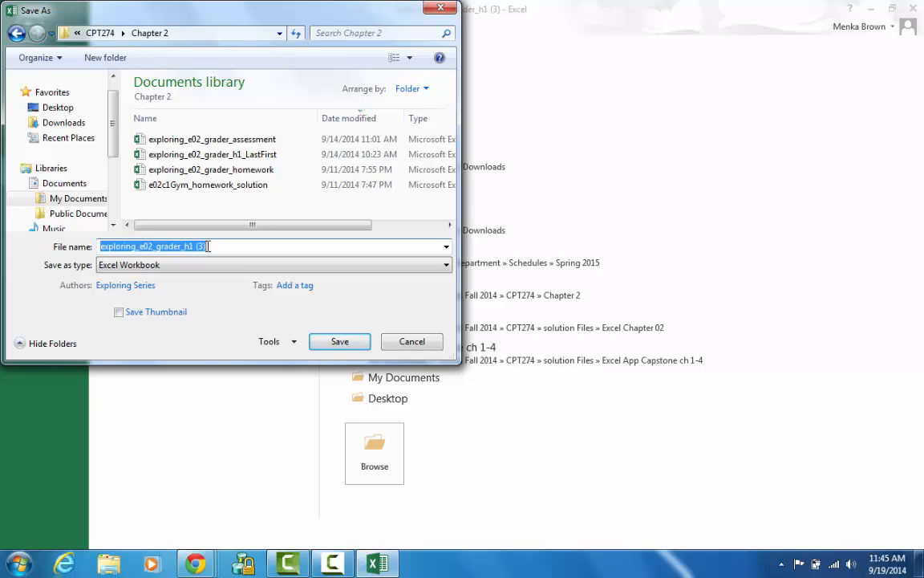
click(208, 246)
key(BackSpace)
key(BackSpace)
key(BackSpace)
key(BackSpace)
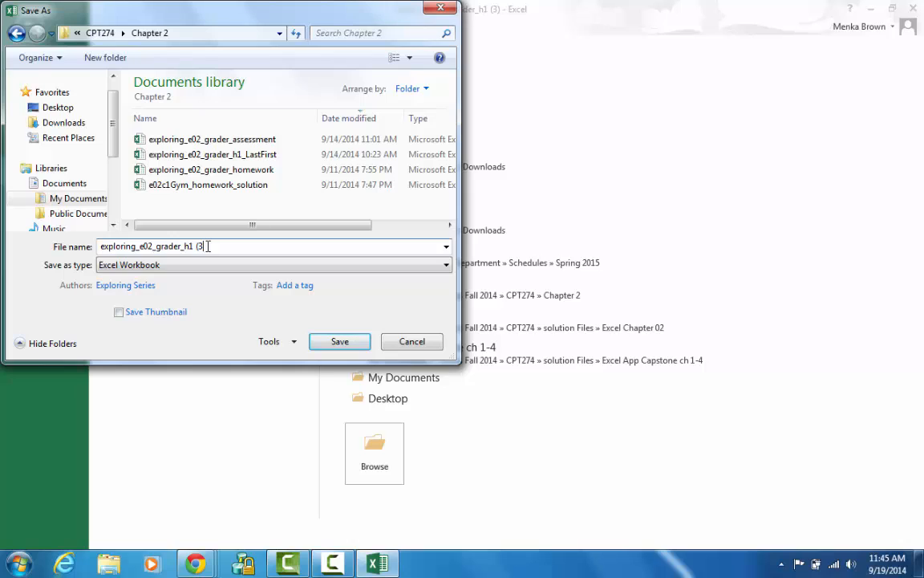
key(BackSpace)
text(ome)
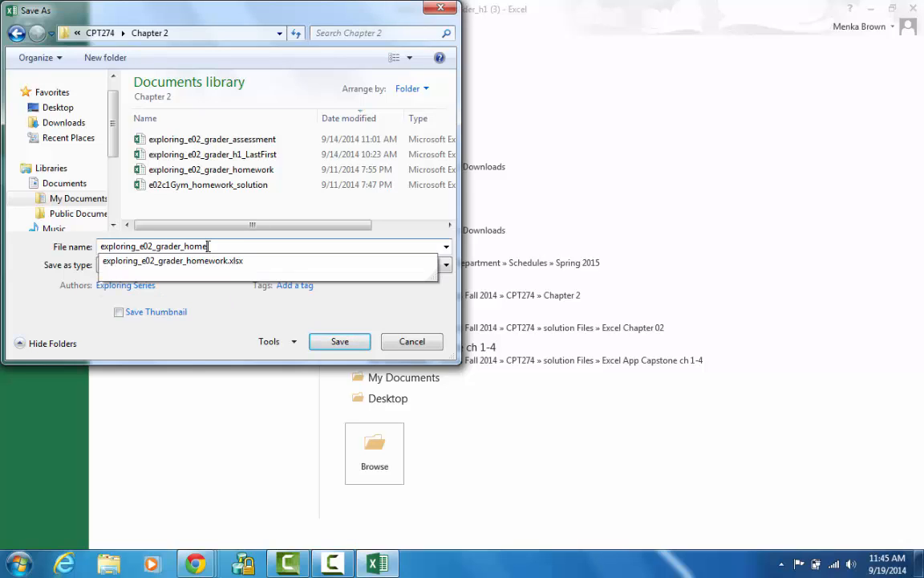
text(workChapter2)
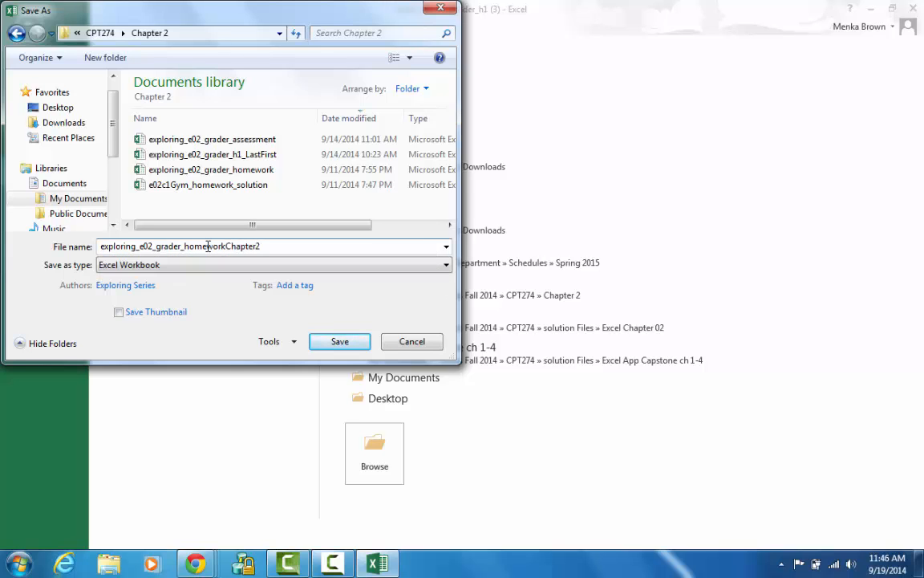
key(Return)
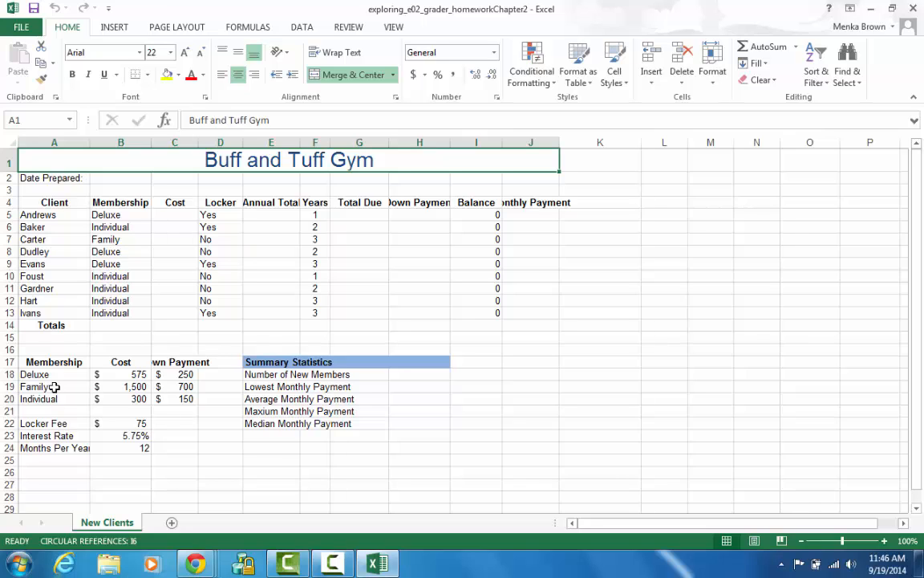
Step: Select the membership table data in cells A18:C20
drag(50, 374, 184, 399)
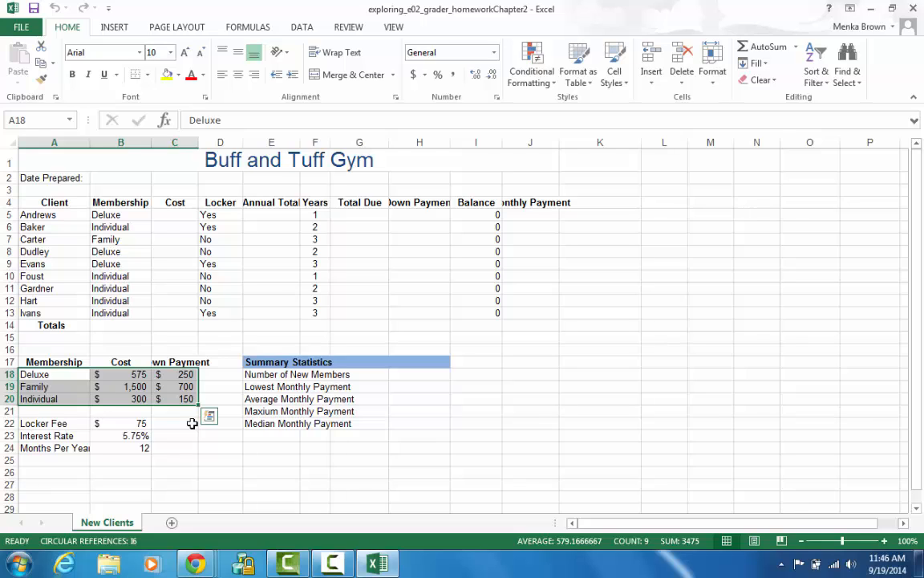
click(257, 29)
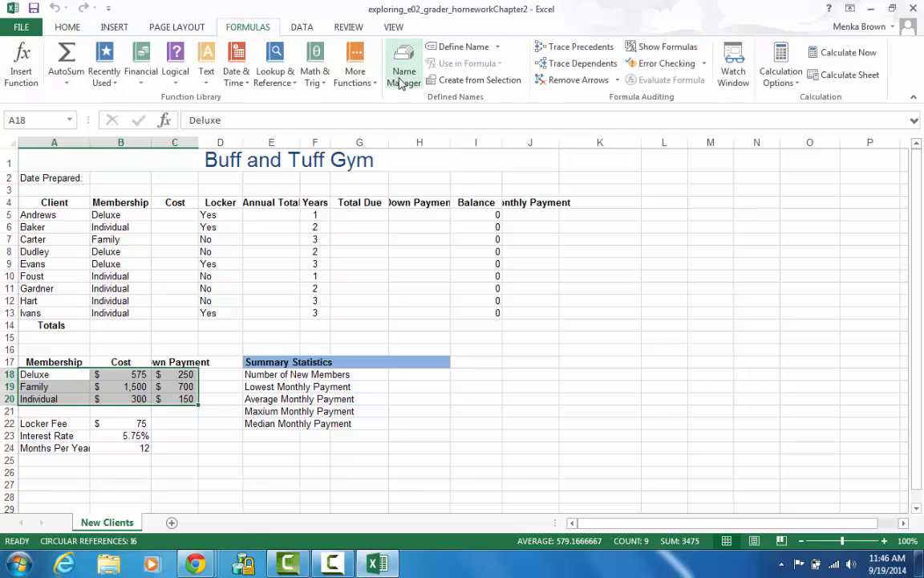
click(464, 48)
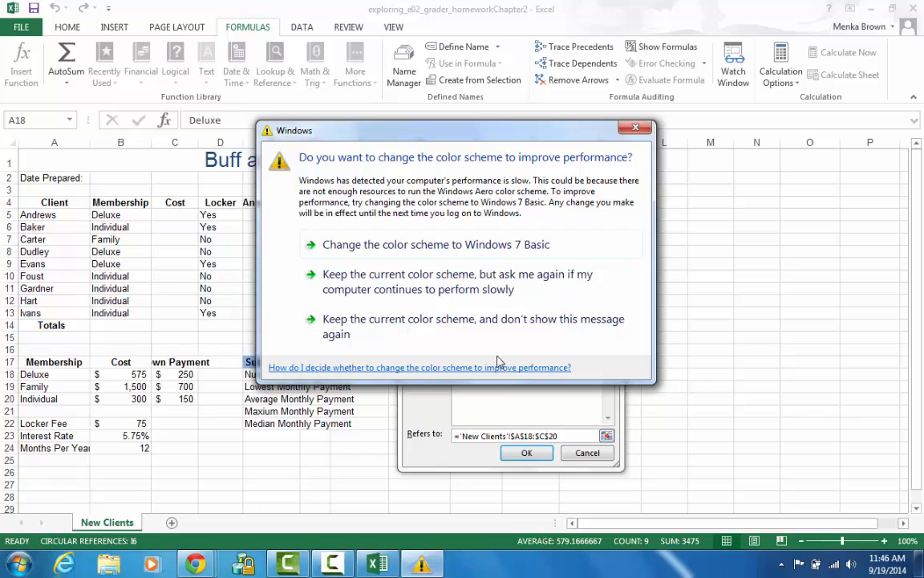
click(636, 128)
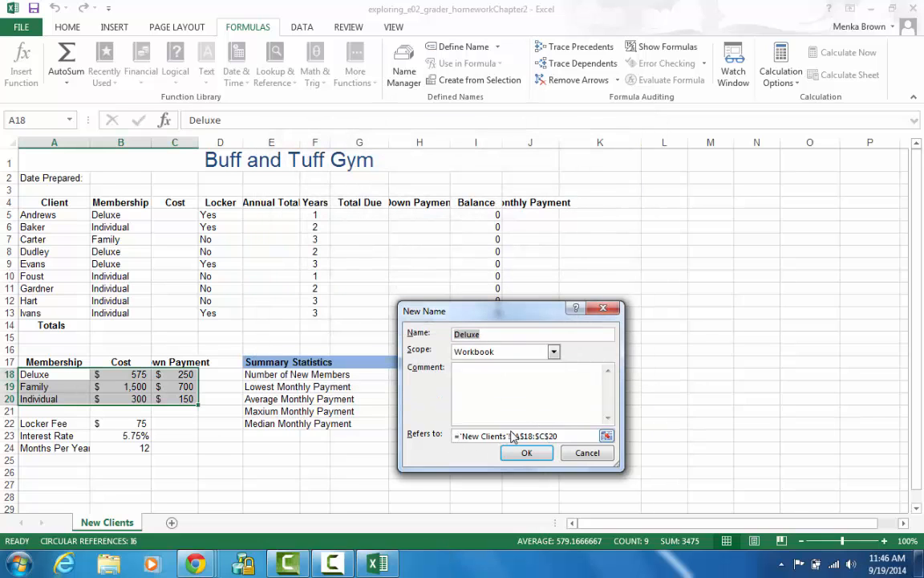
click(583, 460)
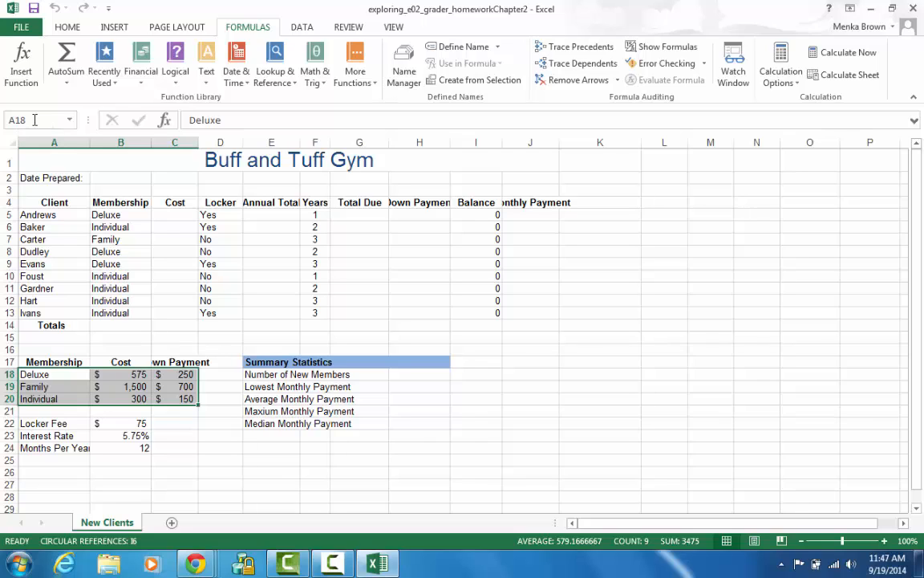
Step: Name the selected range A18:C20 Membership
click(35, 120)
text(Membership)
key(Return)
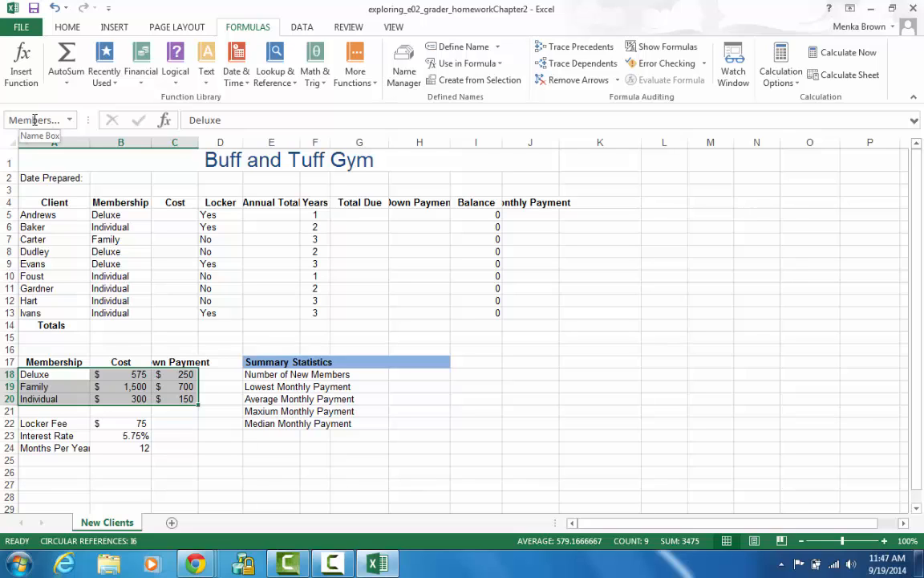
Step: Deselect the range and go to the Membership named range to check which cells it covers
click(396, 287)
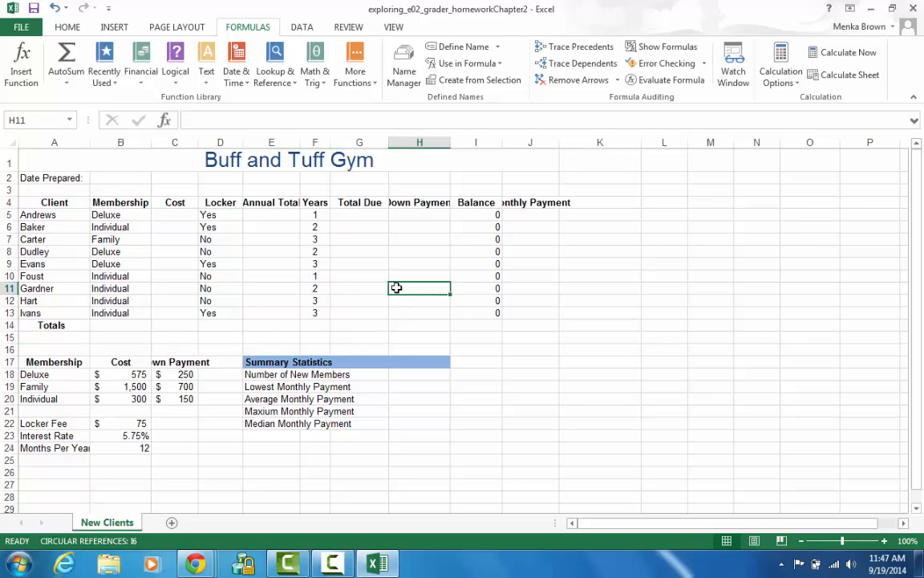
click(71, 123)
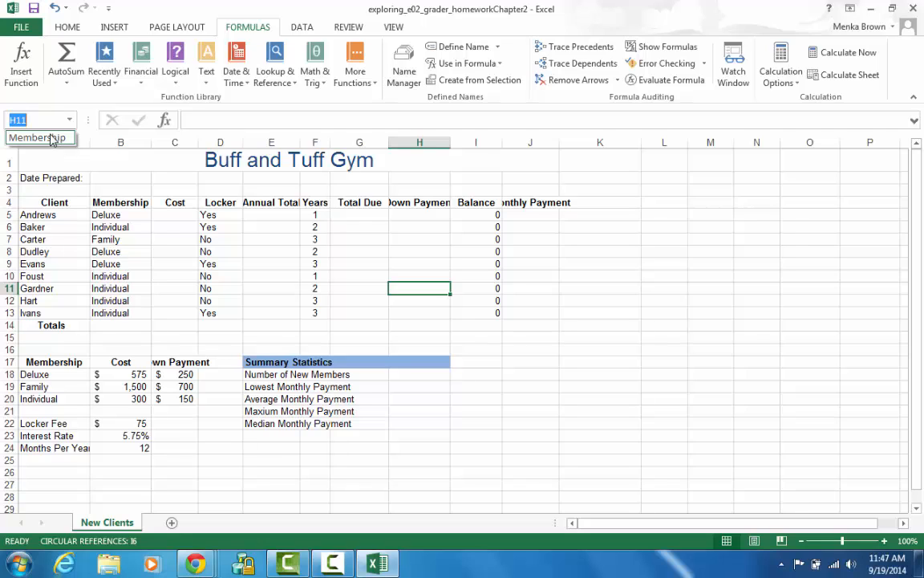
click(50, 139)
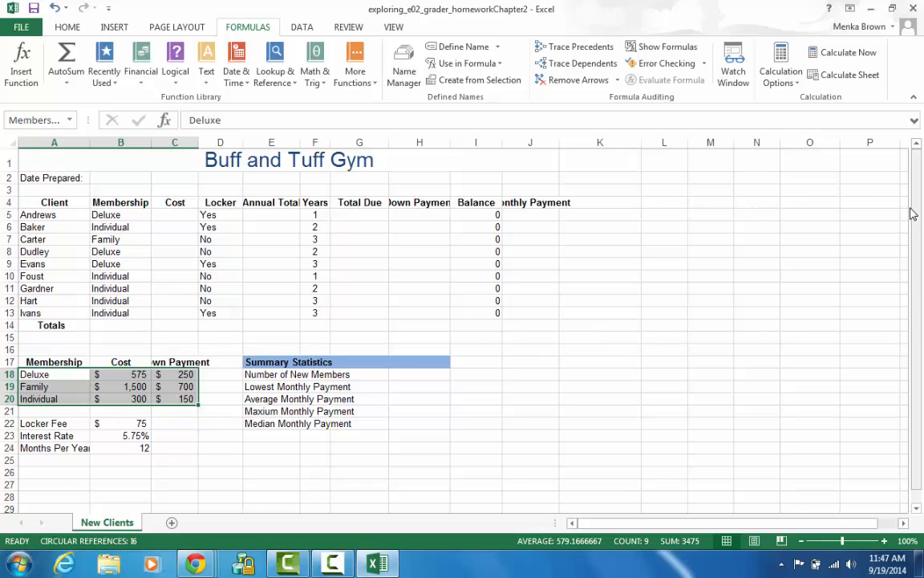
Step: Enter the formula =TODAY() in cell B2 beside the Date Prepared label
click(112, 177)
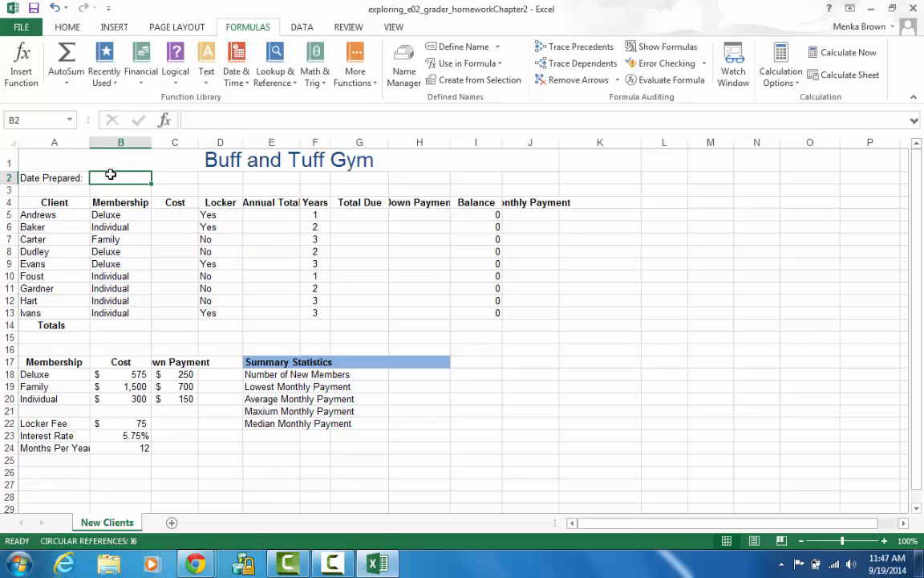
text(=)
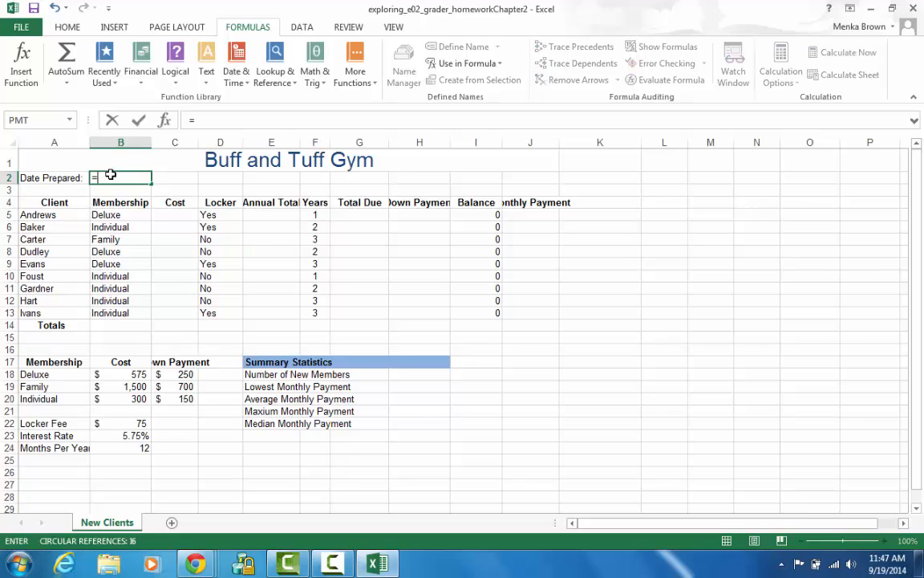
text(TODAY)
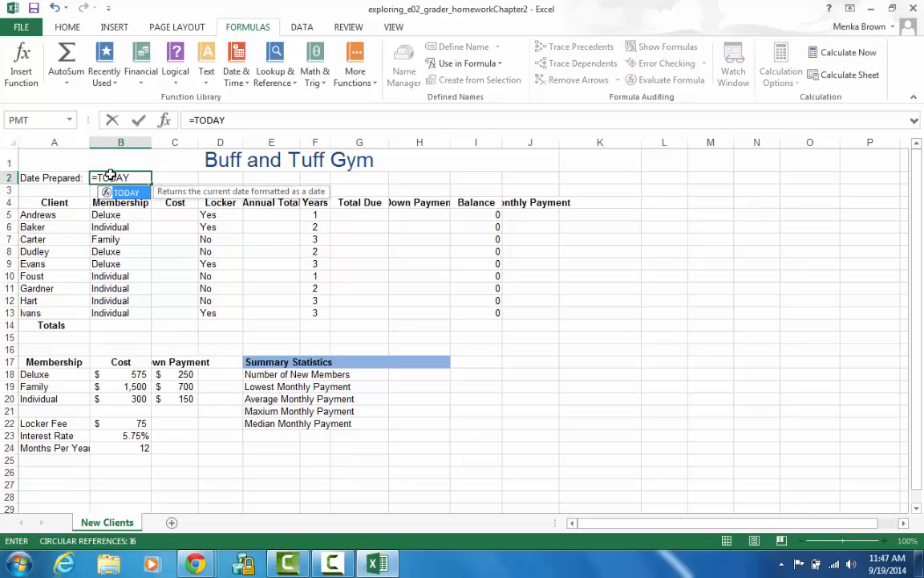
text(()
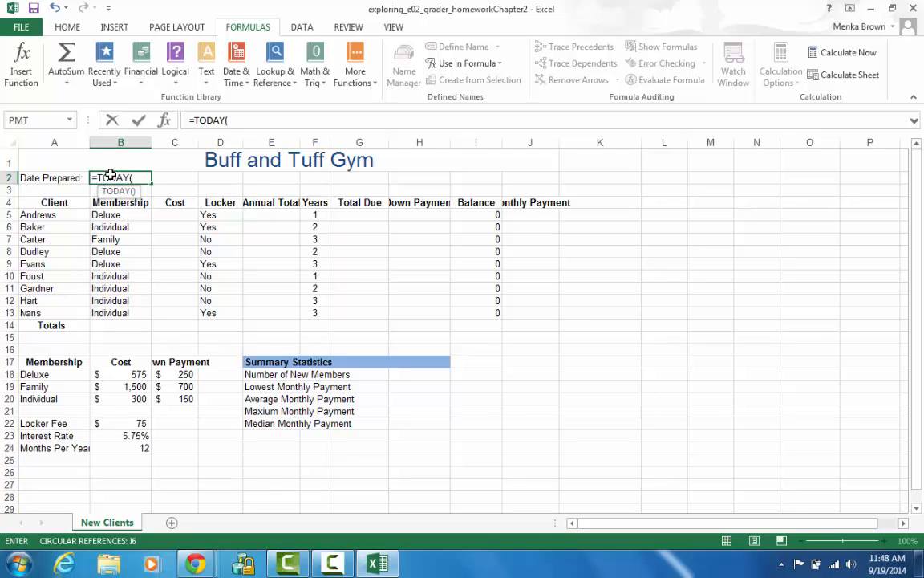
text())
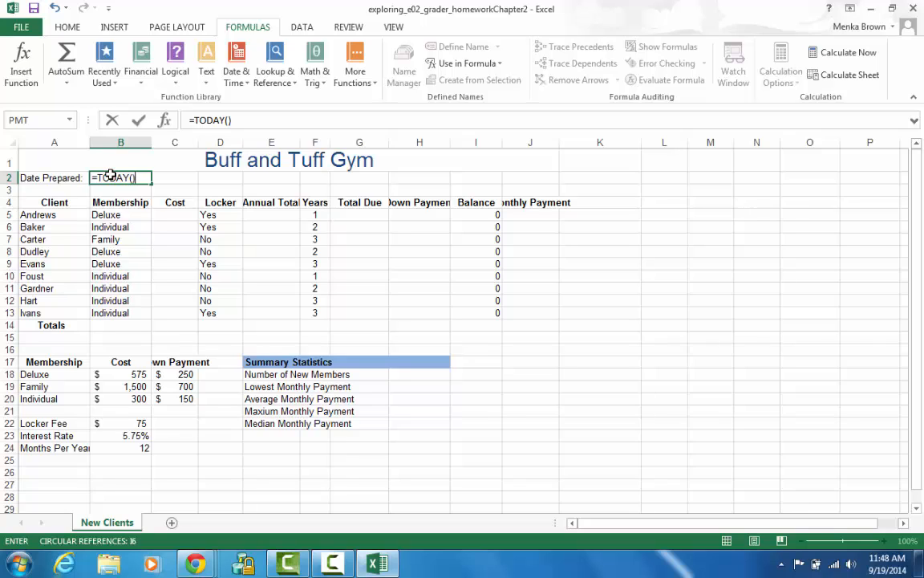
key(Return)
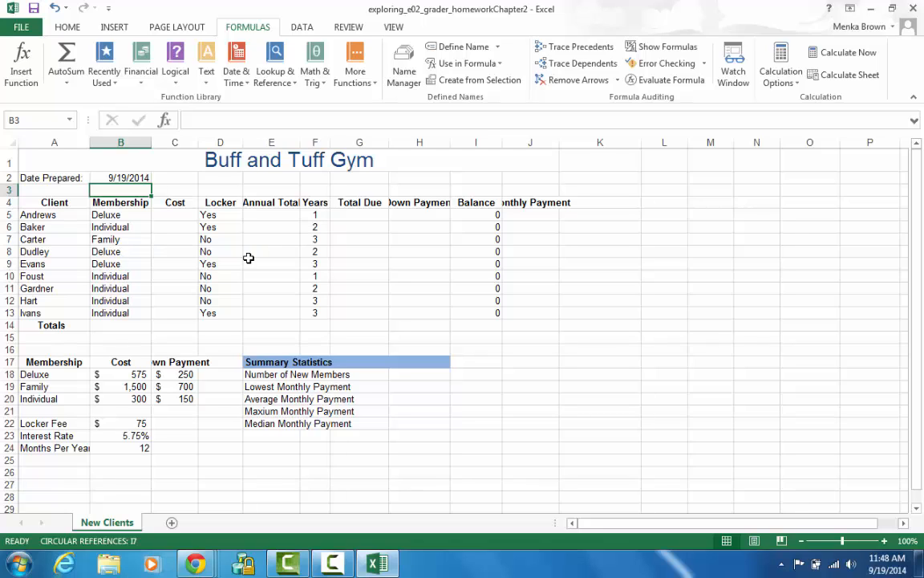
Step: Start a VLOOKUP function in cell C5 with lookup value B5 and table array Membership, dismissing the Windows color scheme prompts
click(169, 217)
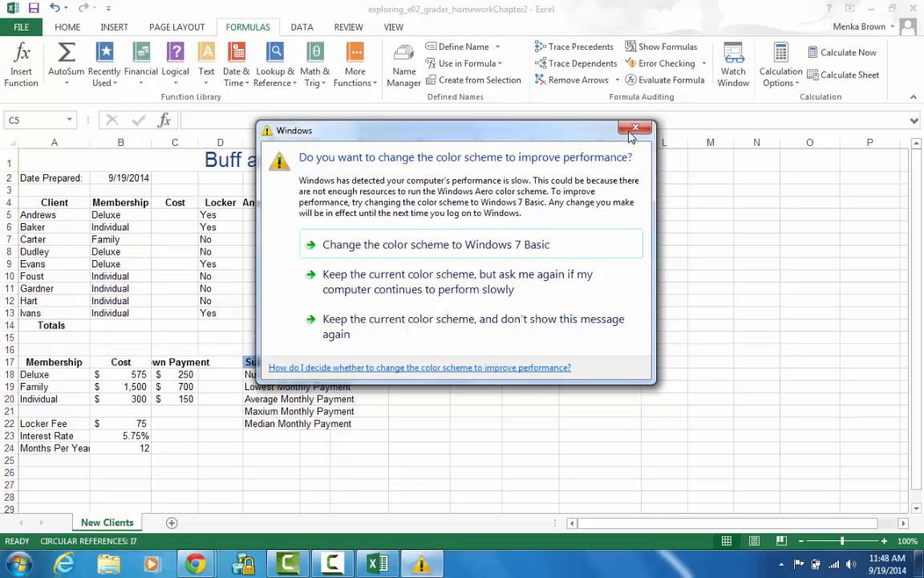
click(631, 133)
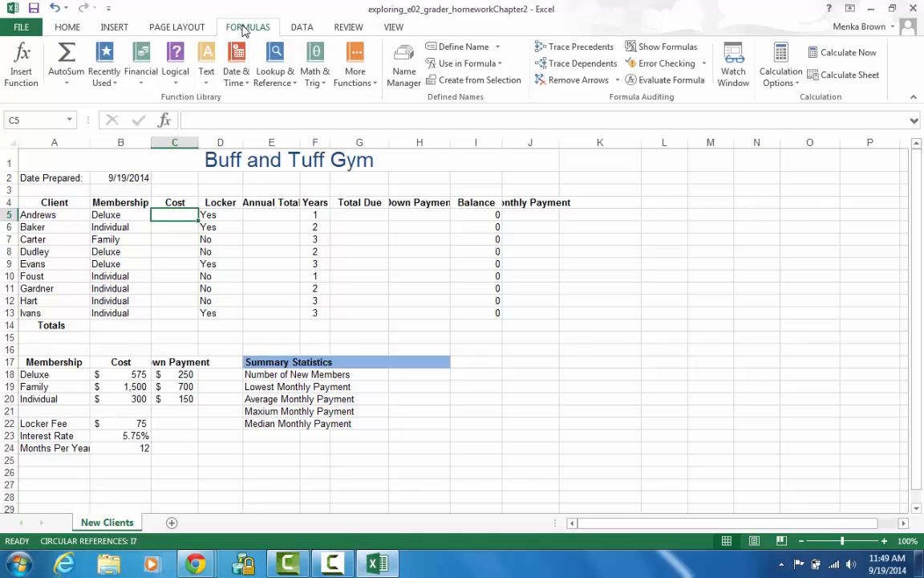
click(281, 89)
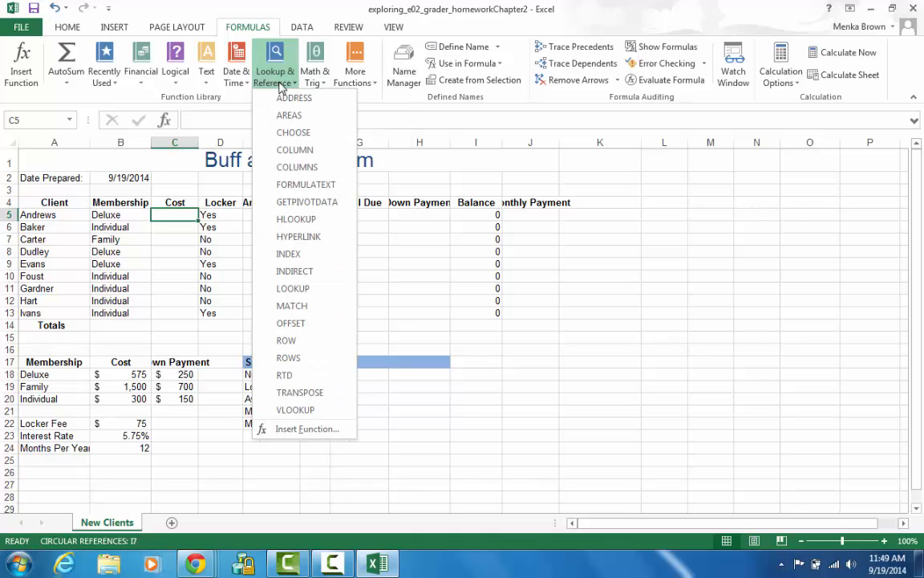
click(289, 410)
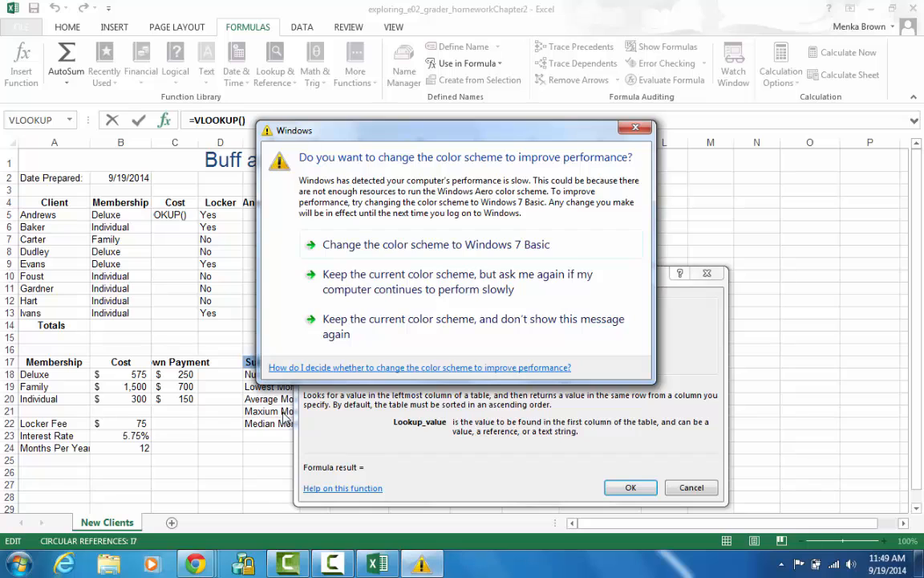
click(646, 130)
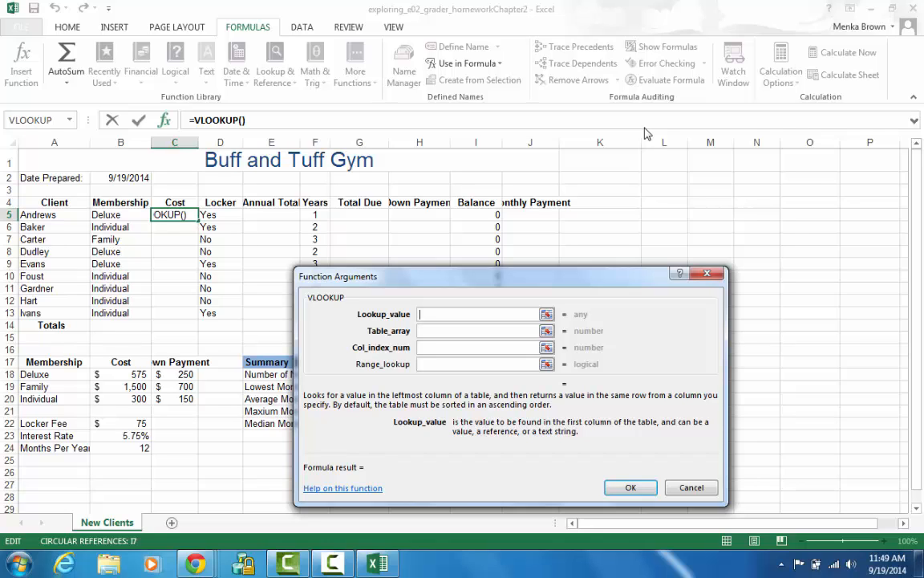
text(B5)
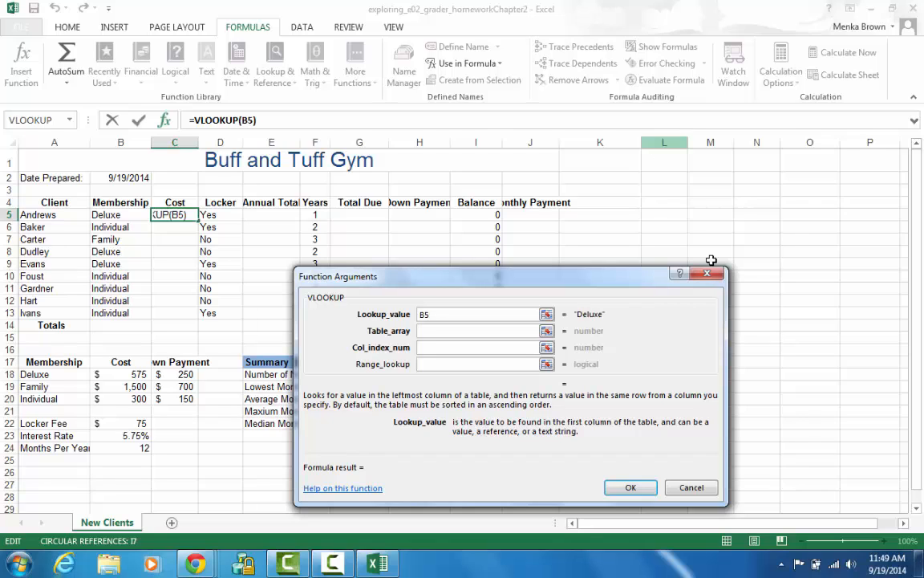
click(457, 328)
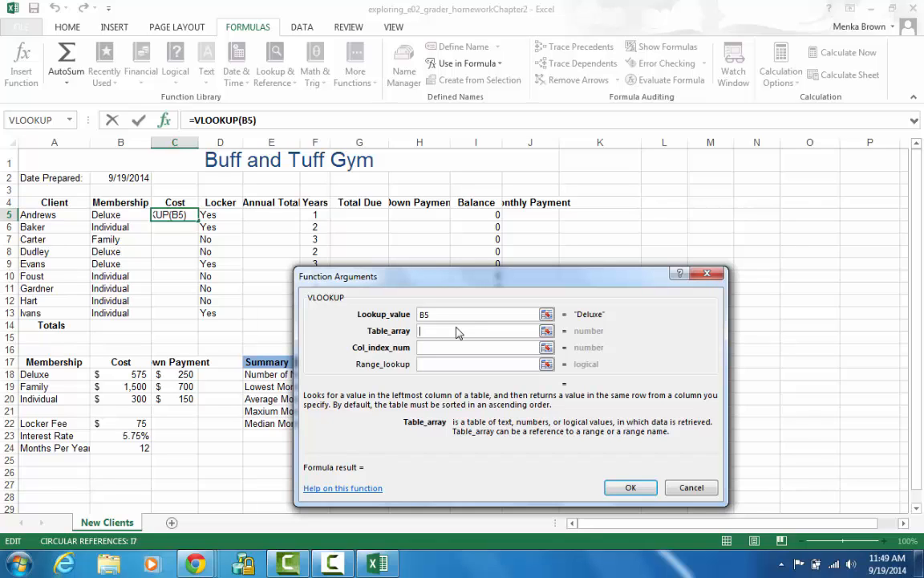
text(Membership)
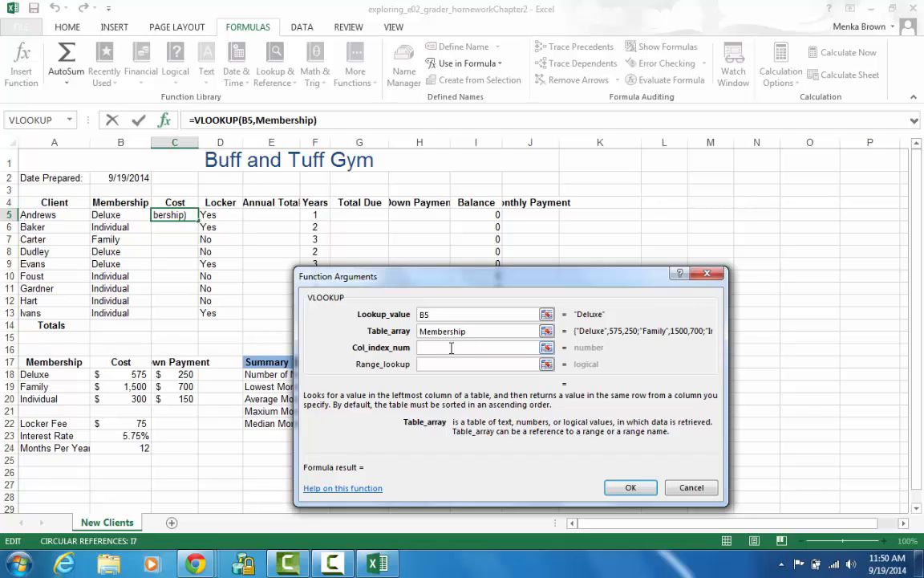
Step: Complete the VLOOKUP in C5 with column index number 2 and range lookup FALSE, dismissing the color scheme prompt
click(451, 348)
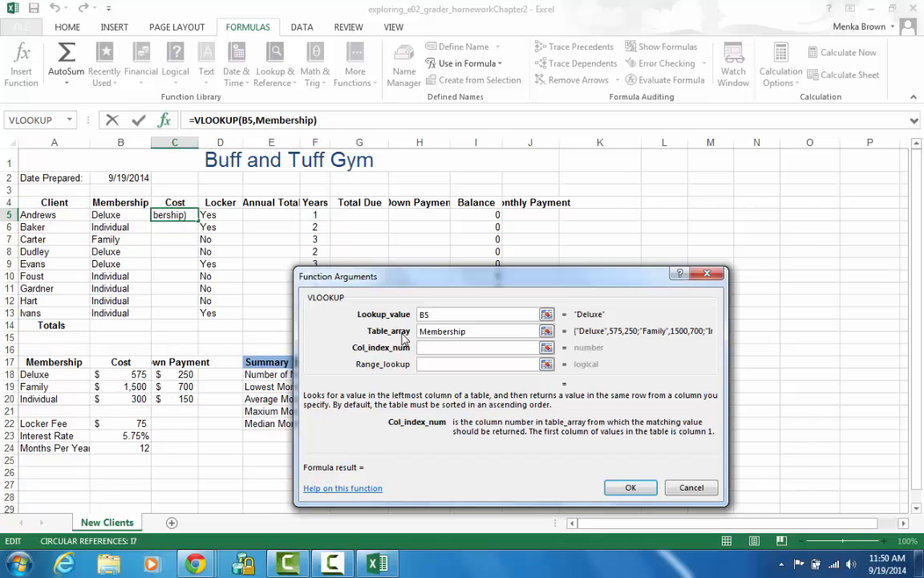
text(2)
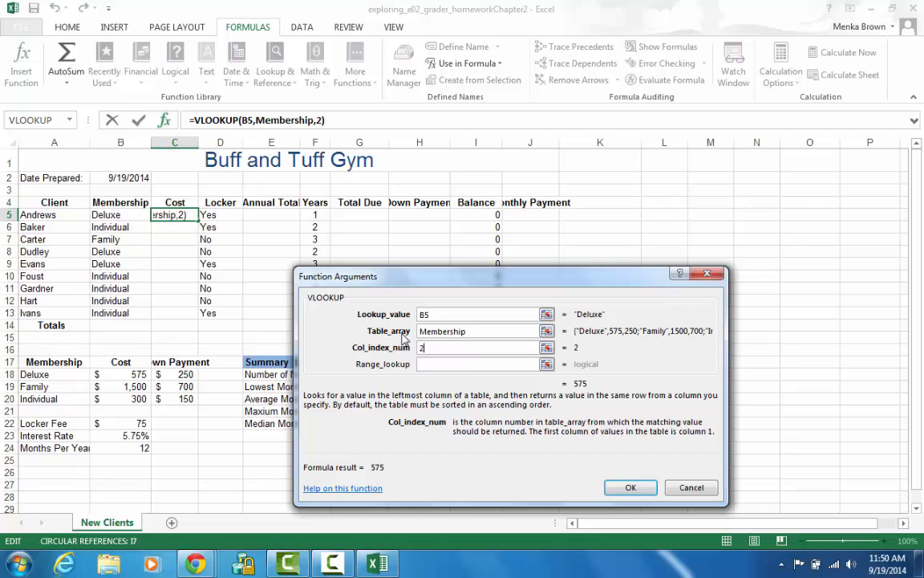
click(431, 366)
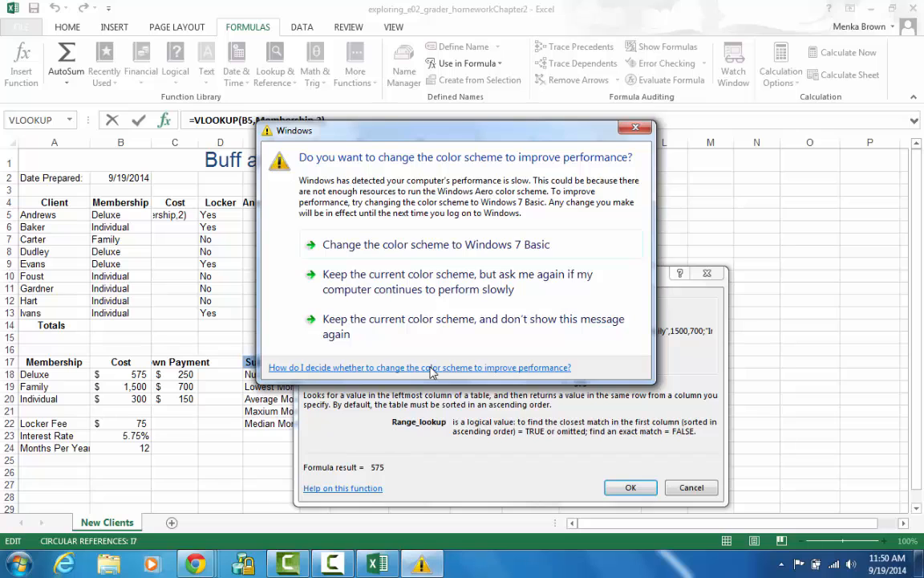
click(636, 128)
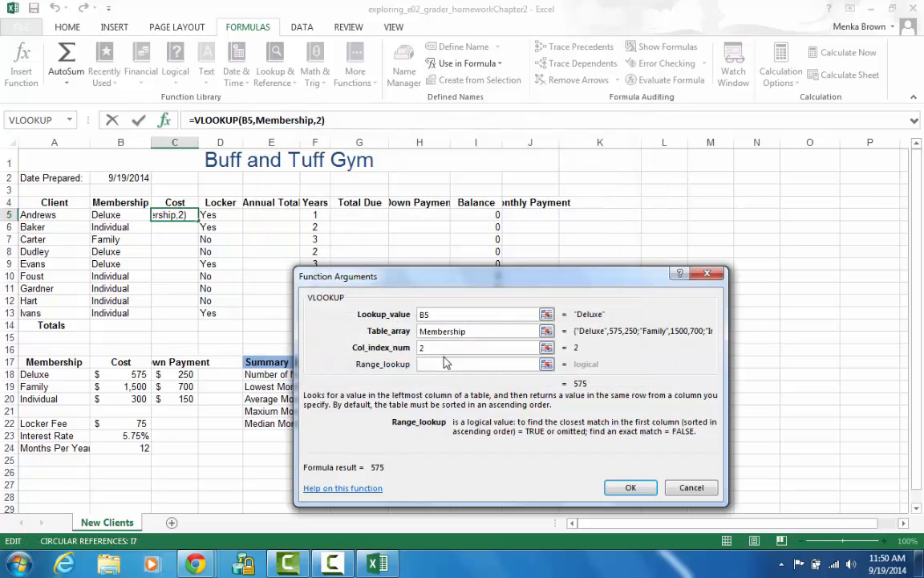
text(FALSE)
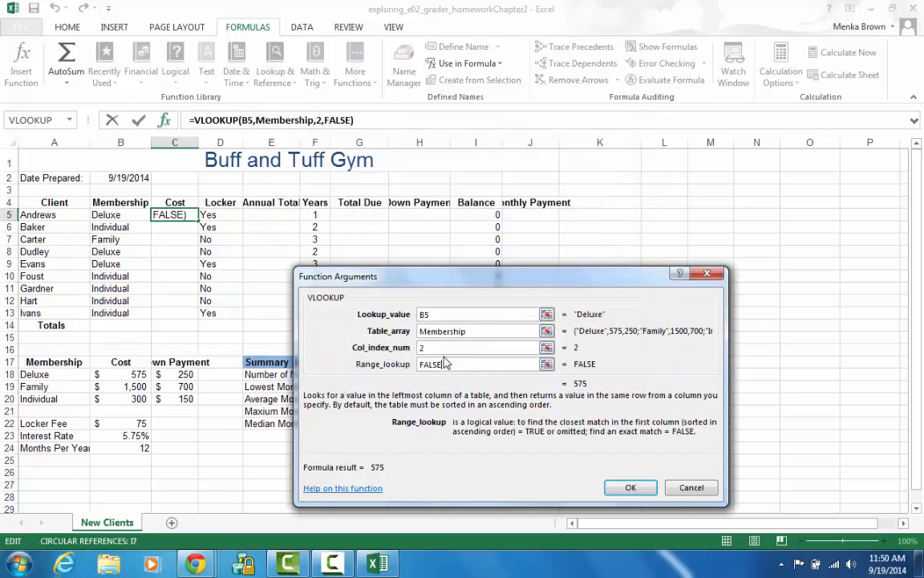
click(632, 488)
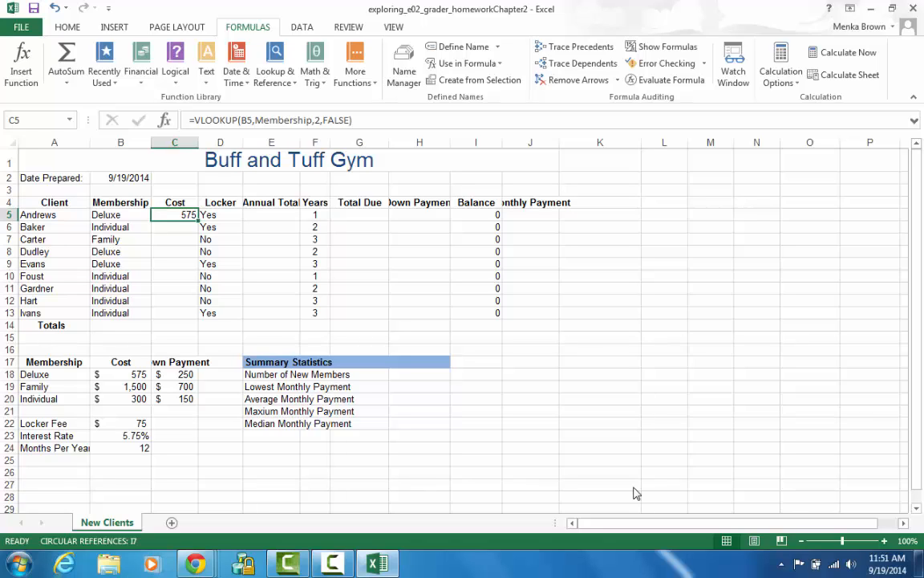
Step: Start an IF function in cell E5 under Annual Total with the logical test D5="Yes", dismissing the color scheme prompt
click(255, 215)
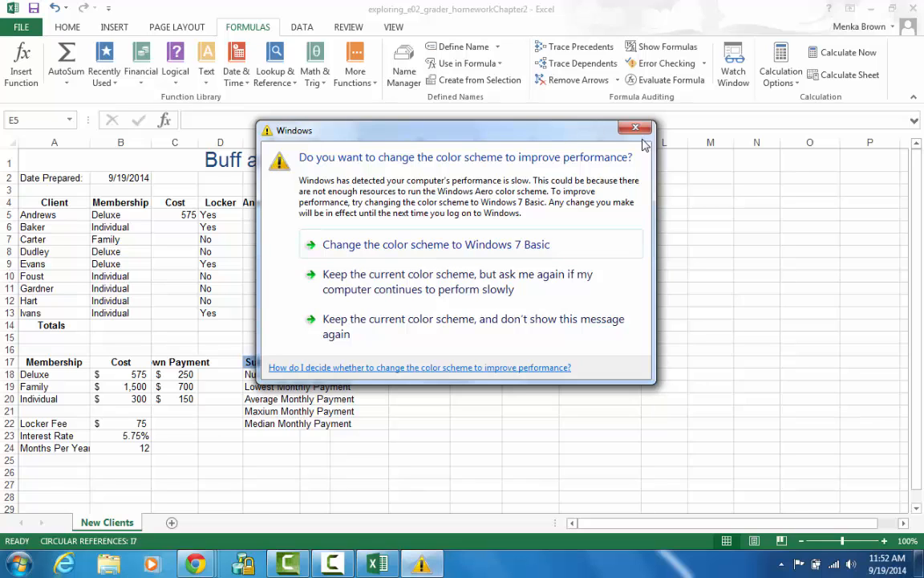
click(636, 129)
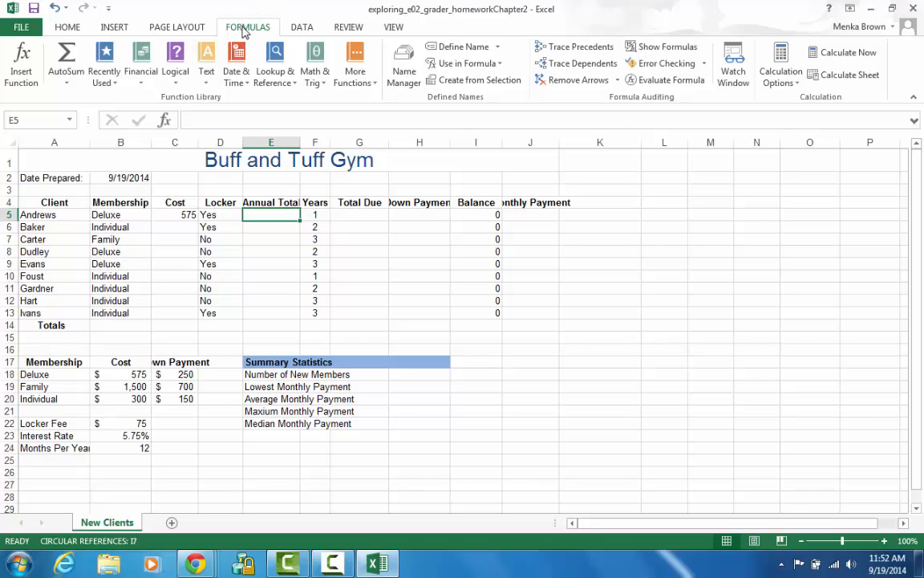
click(178, 82)
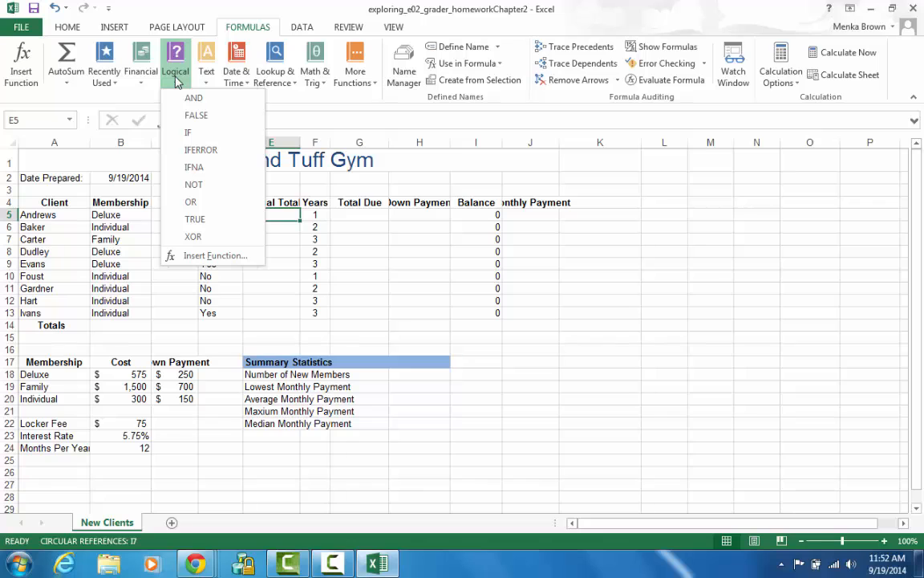
click(189, 134)
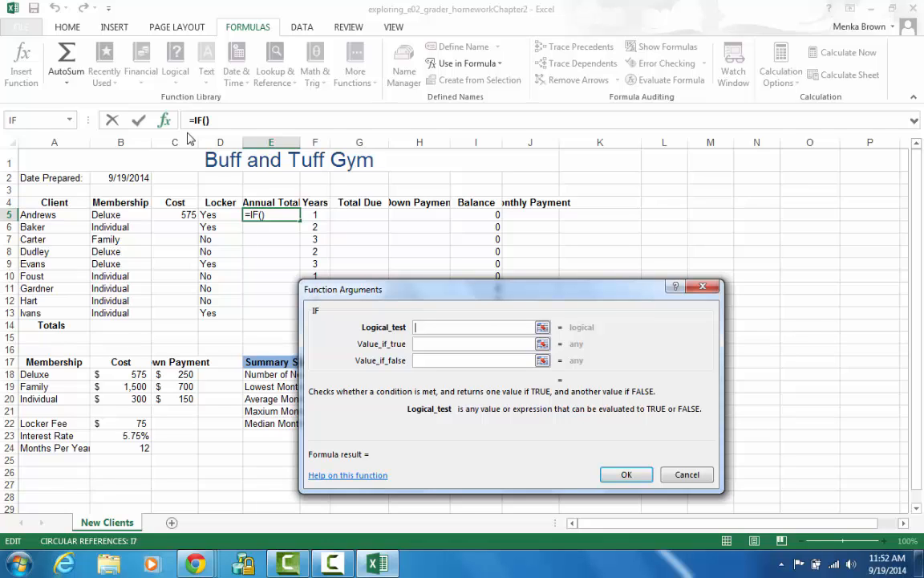
text(D5=)
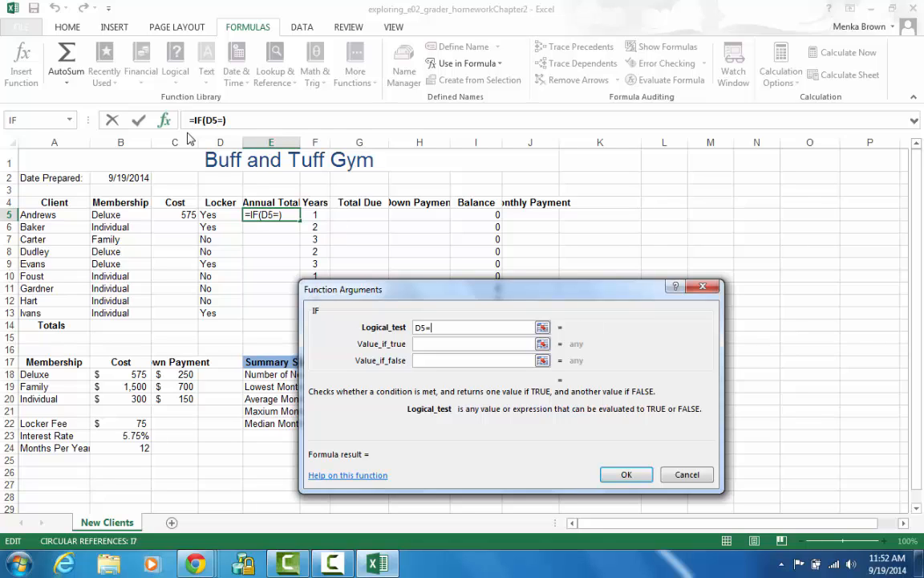
text("Yes")
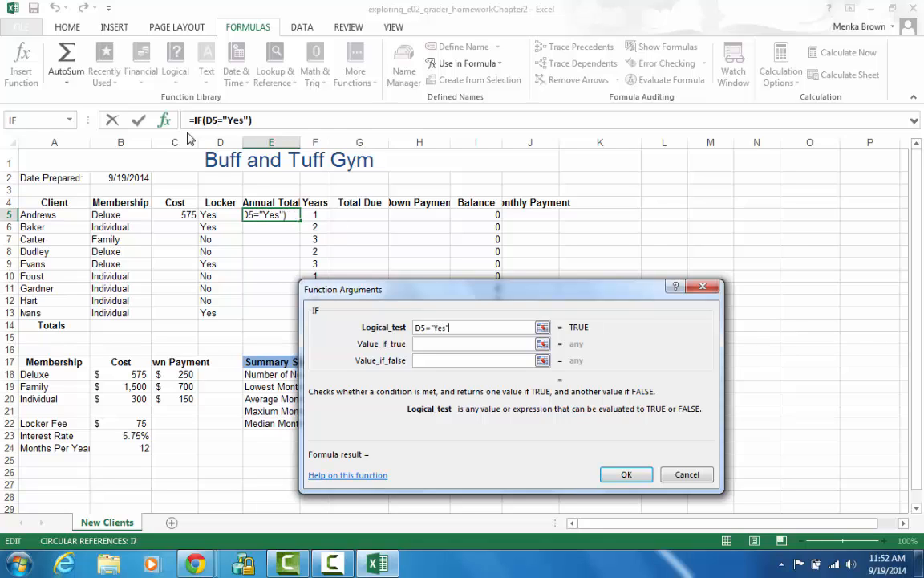
Step: Complete the IF function in E5 with C5+$B$22 as the value if true and C5 as the value if false
click(437, 345)
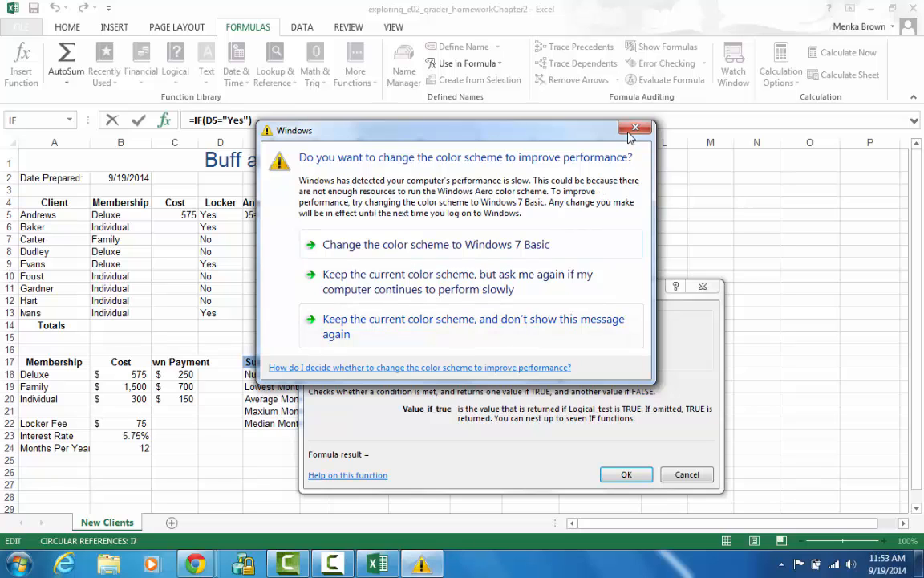
click(630, 130)
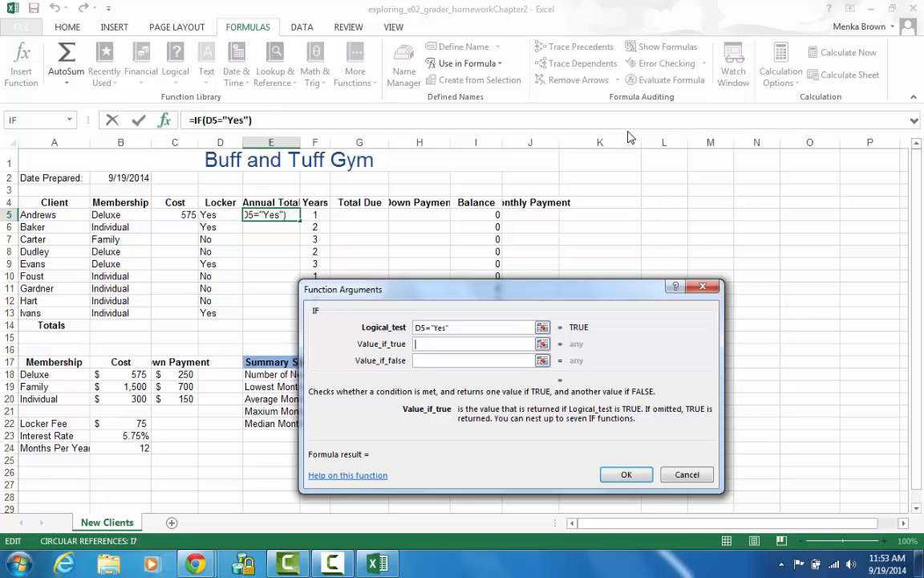
text(C5)
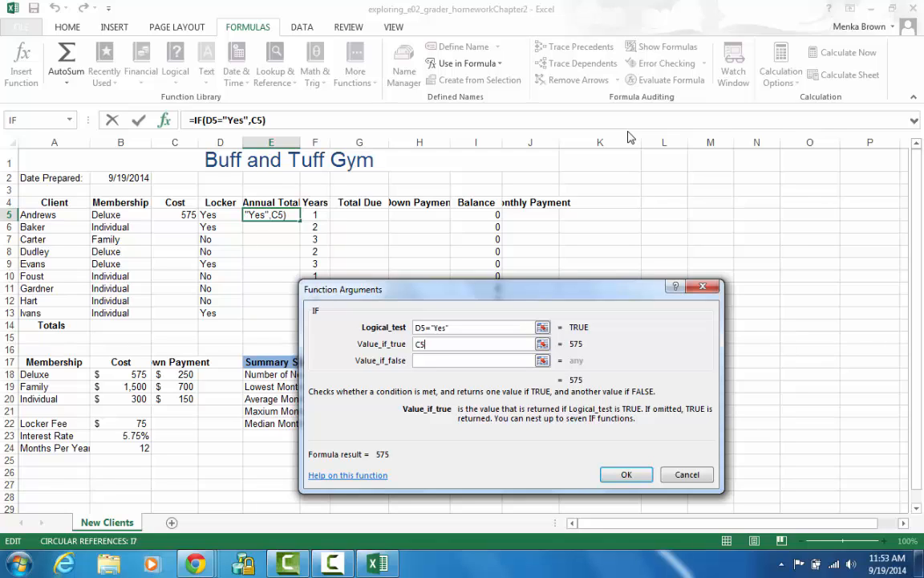
text(+)
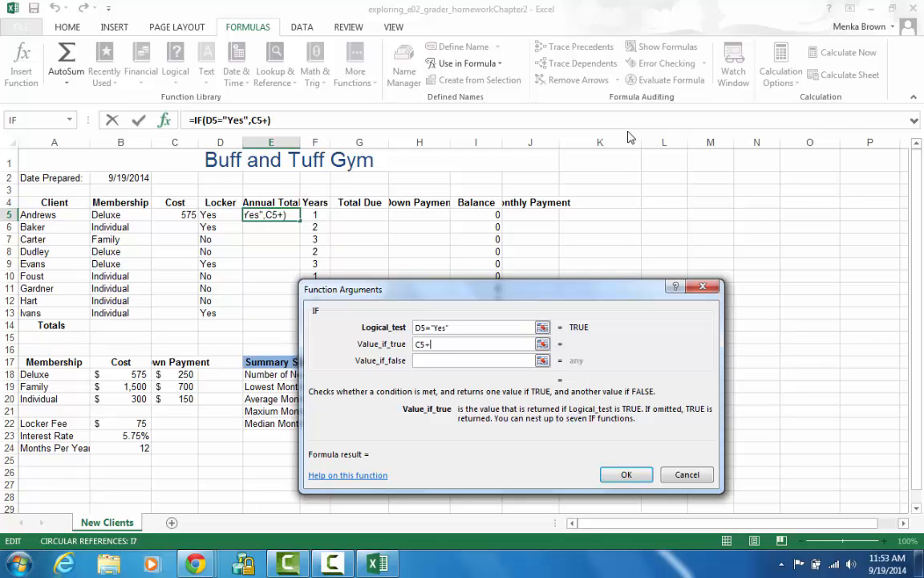
text($B$22)
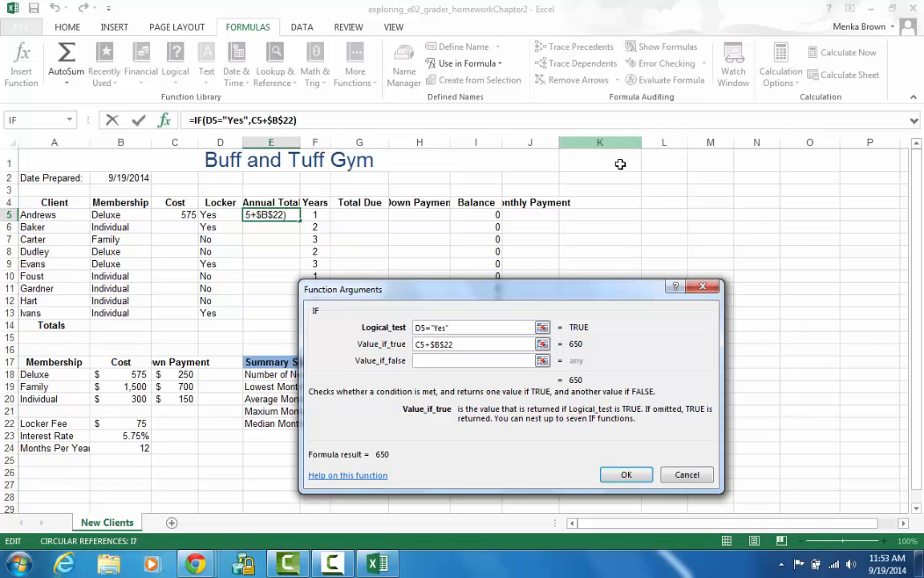
click(429, 363)
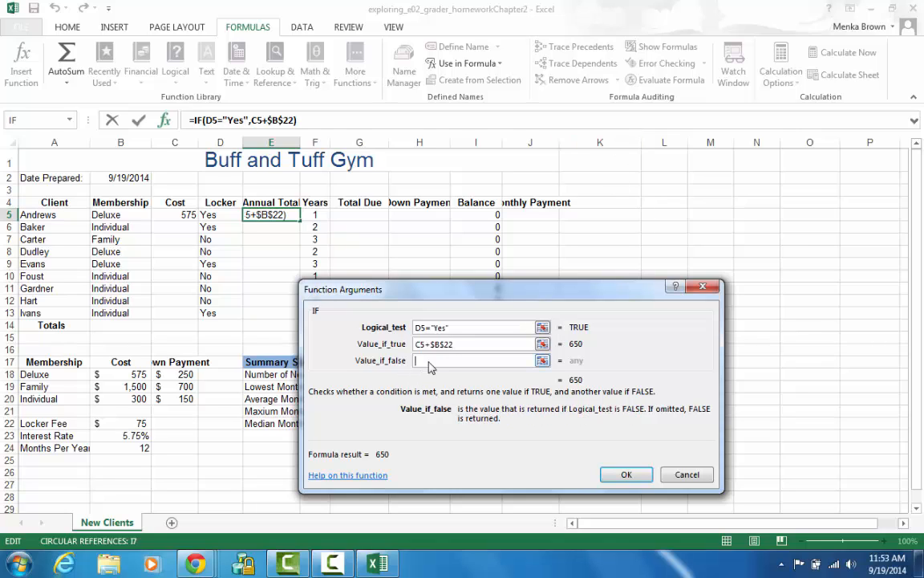
text(5)
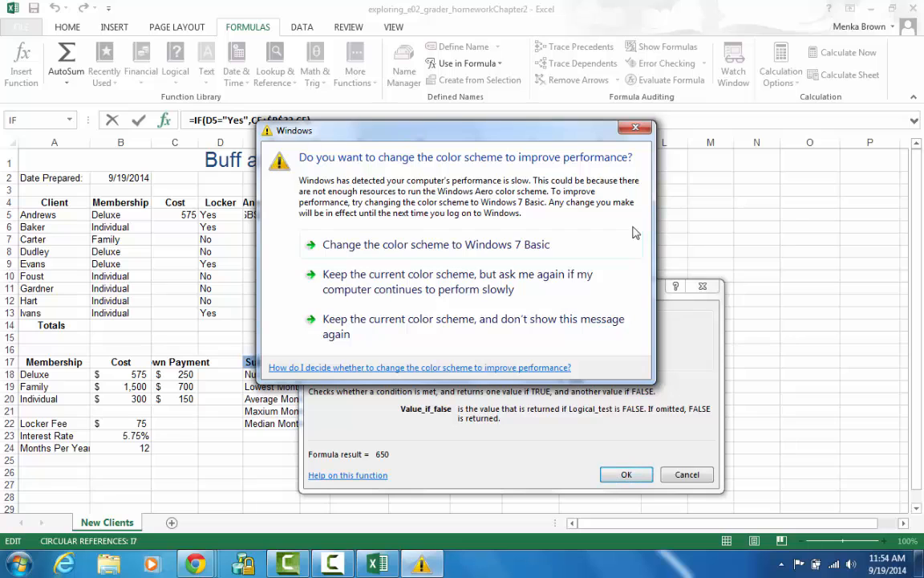
click(648, 129)
click(630, 475)
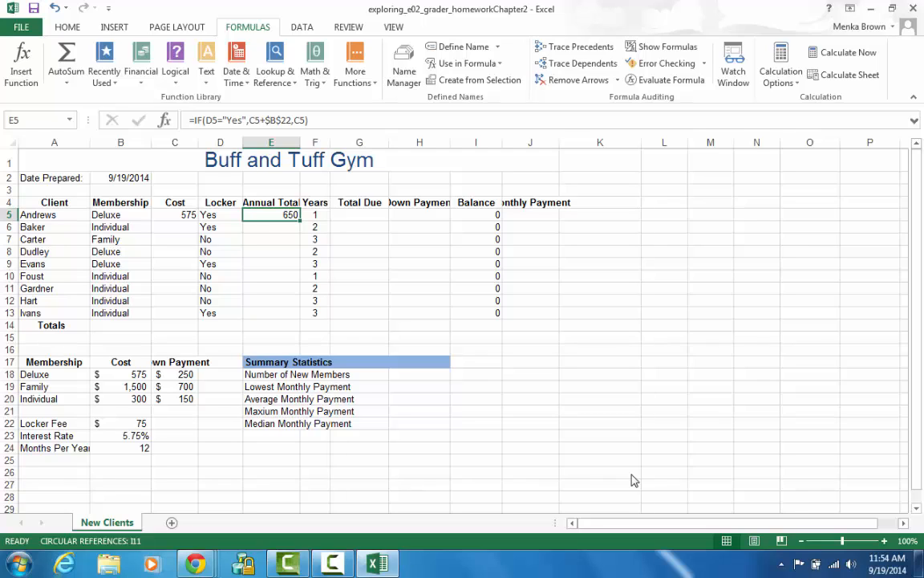
Step: Enter the formula =E5*F5 in cell G5 under Total Due
click(371, 214)
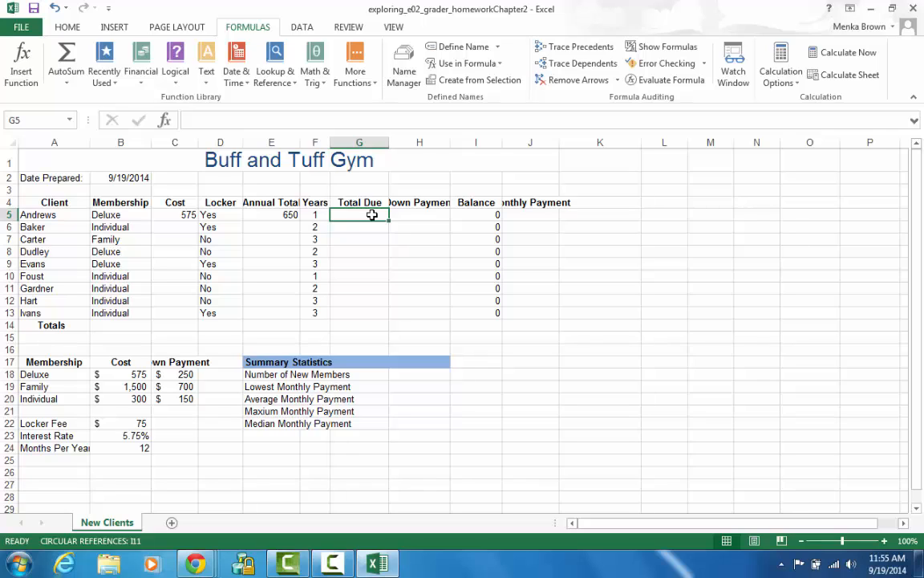
text(=E#)
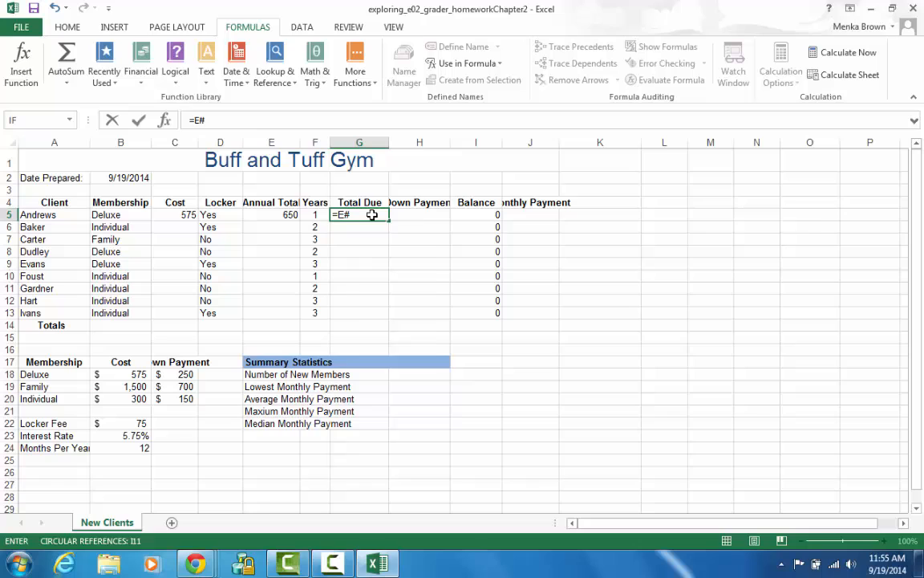
key(BackSpace)
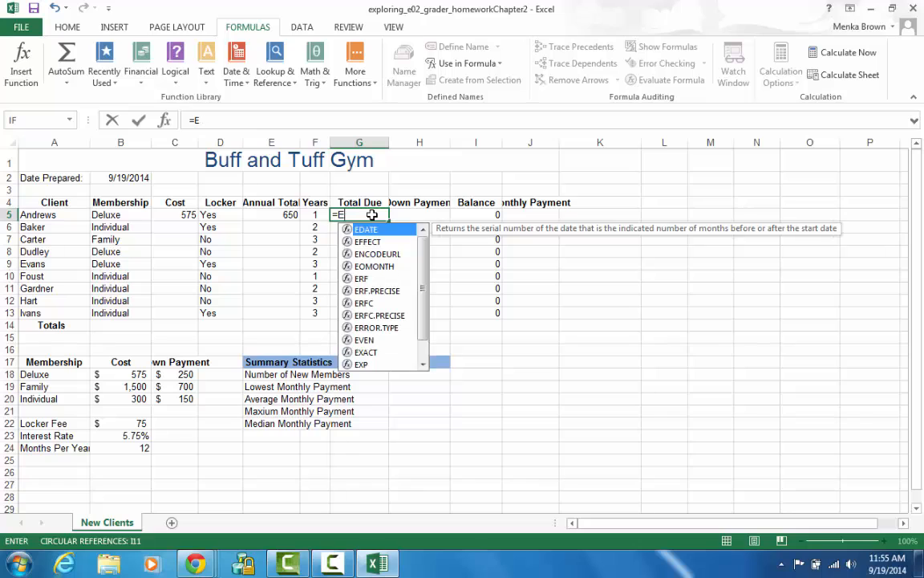
text(5*)
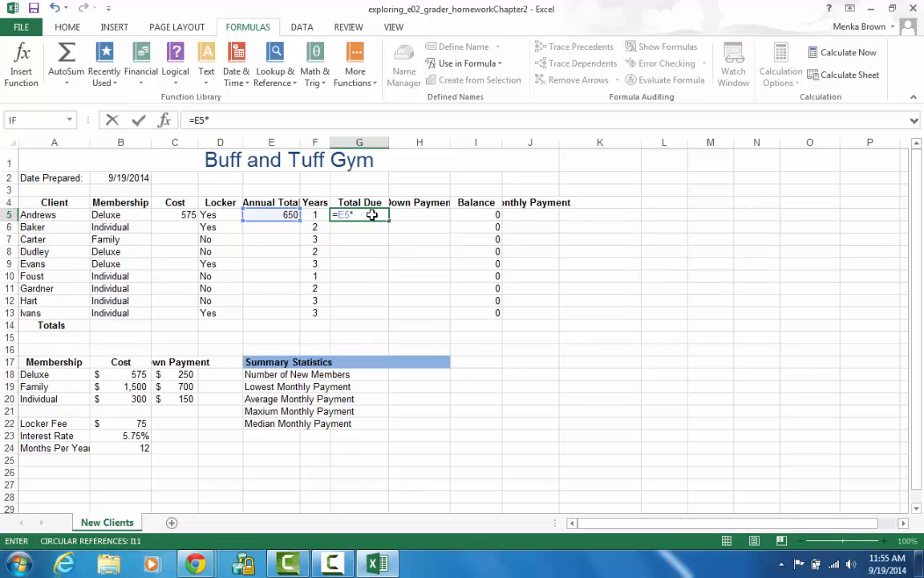
text(F5)
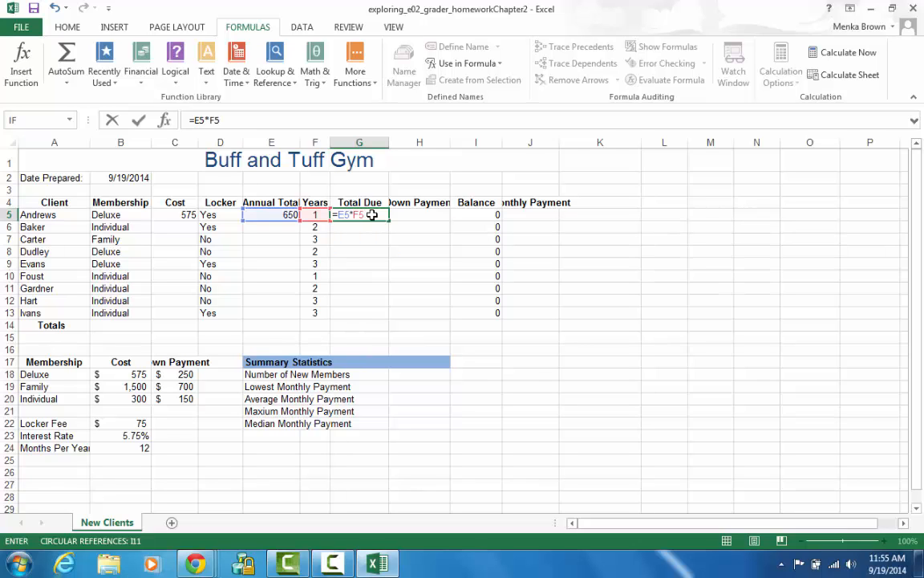
key(Return)
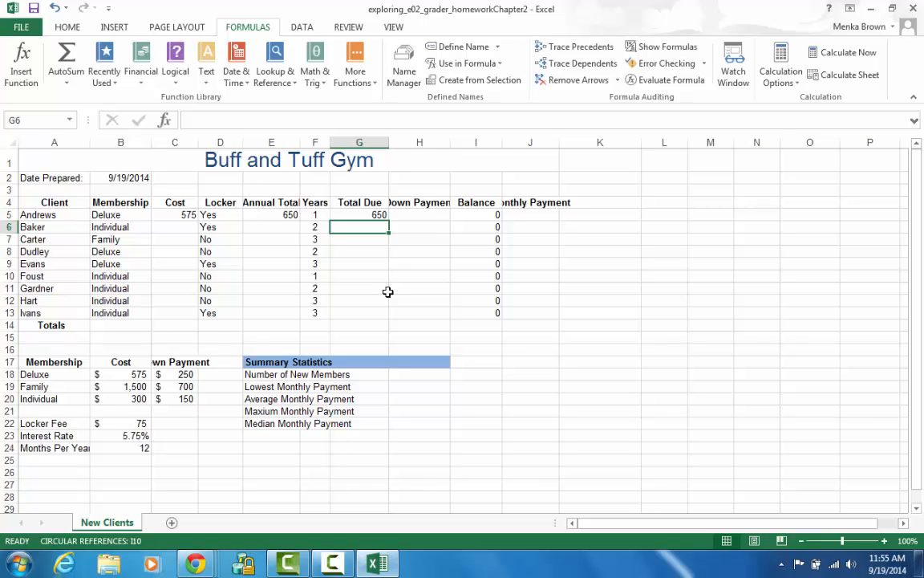
Step: Copy the Cost, Annual Total and Total Due formulas in C5, E5 and G5 down through row 13
click(170, 215)
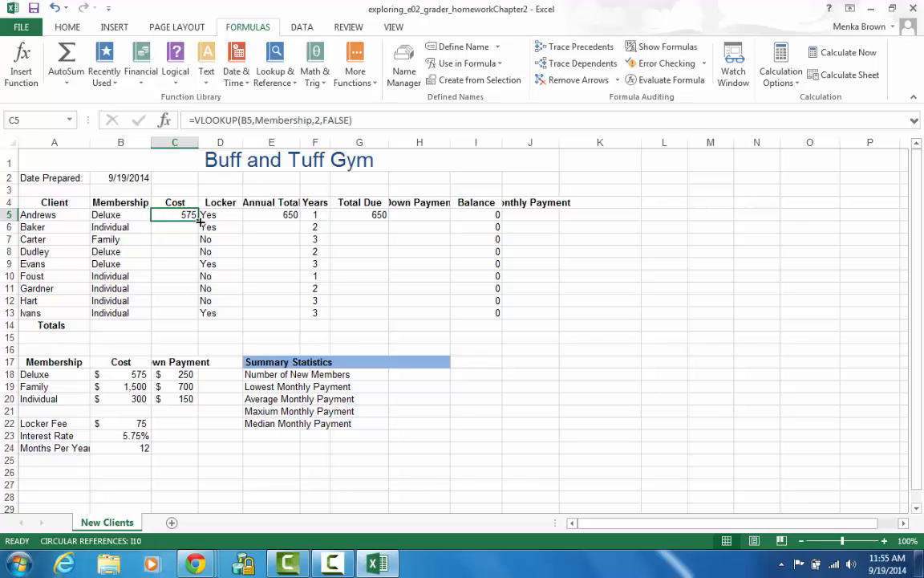
drag(199, 221, 193, 321)
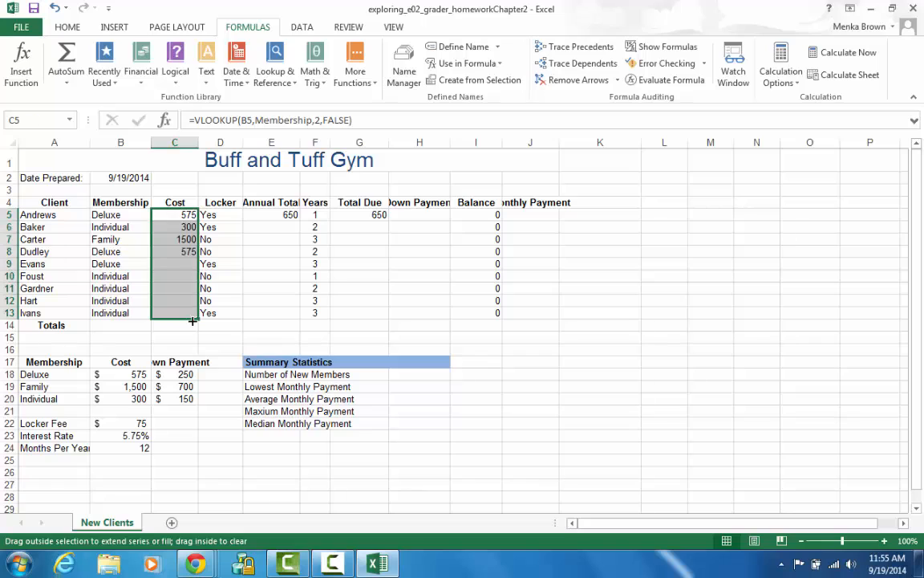
click(268, 215)
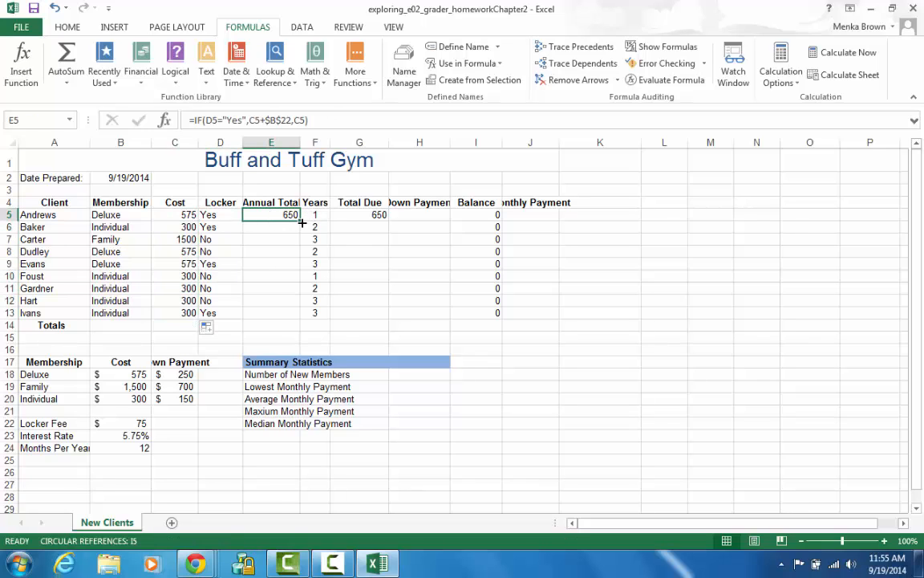
drag(300, 221, 298, 318)
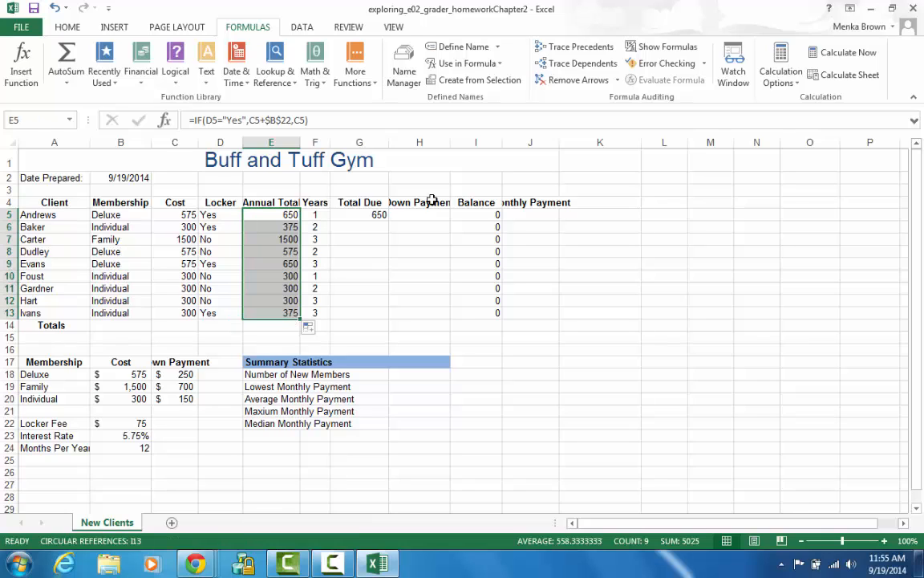
click(367, 215)
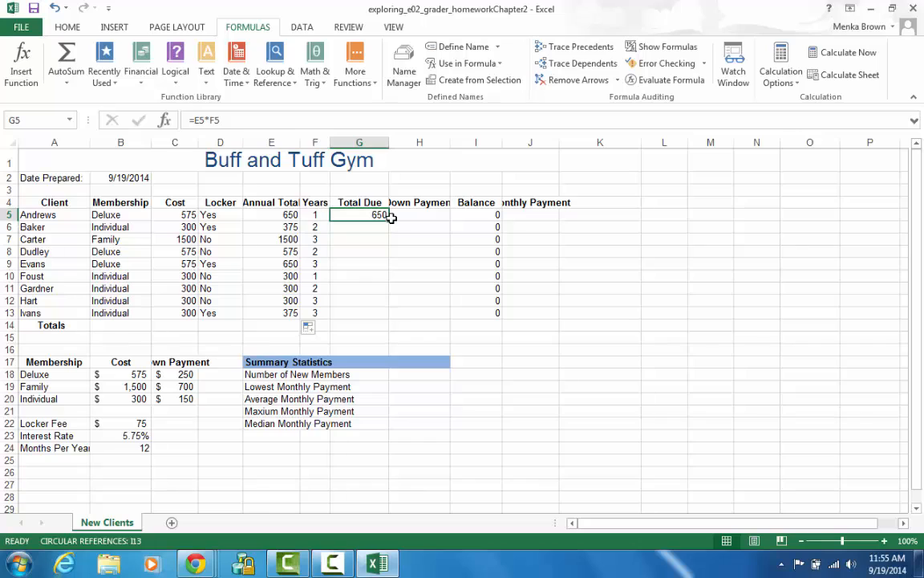
drag(389, 221, 388, 321)
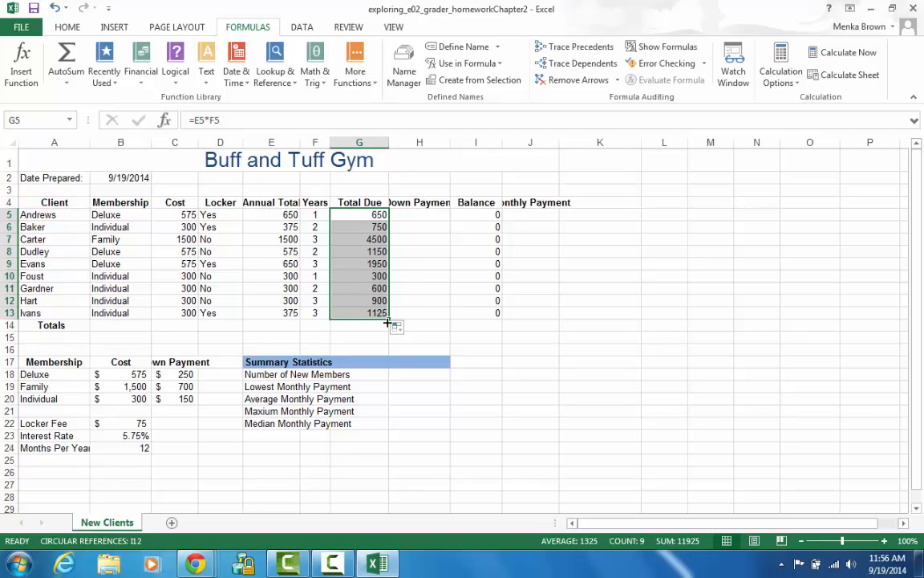
Step: Start a VLOOKUP in H5 under Down Payment with lookup value B5 and table array Membership, dismissing the color scheme prompt
click(410, 215)
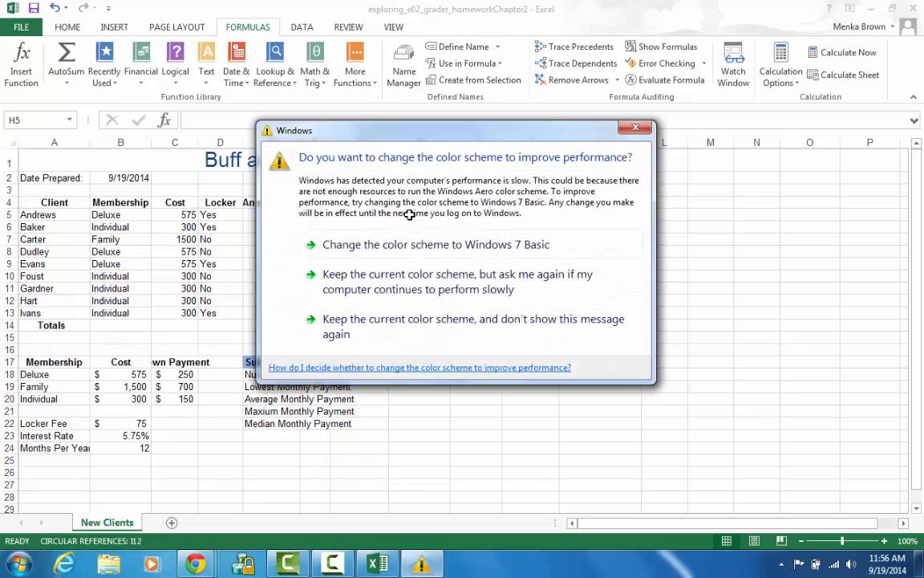
click(635, 127)
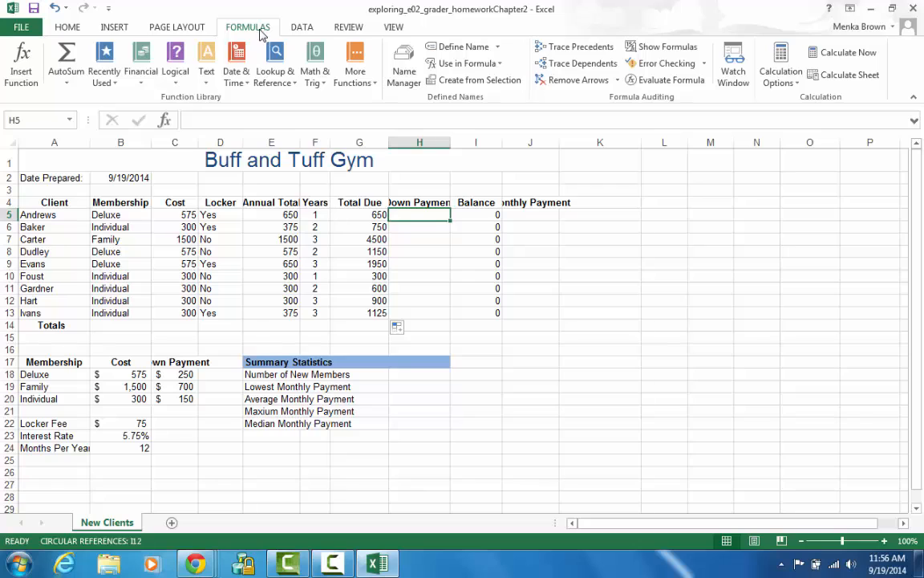
click(277, 83)
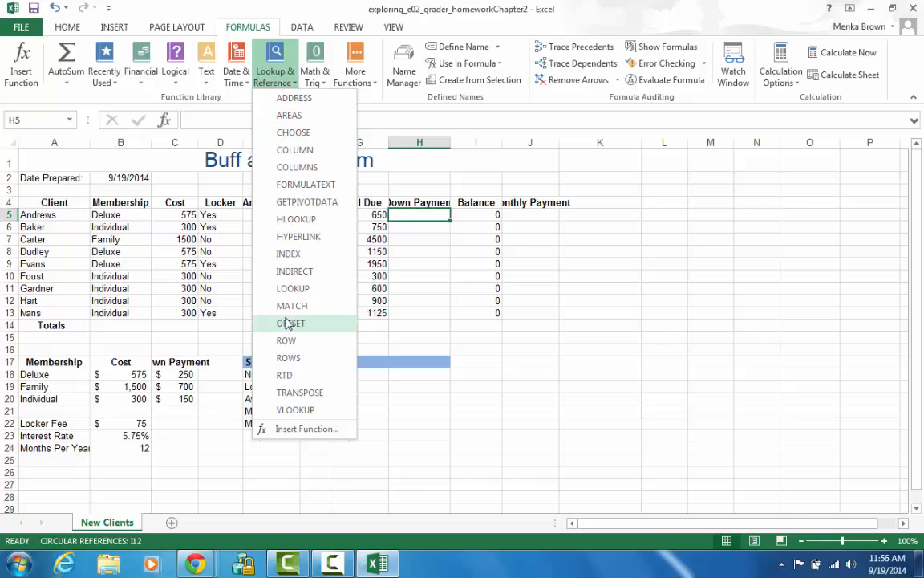
click(301, 410)
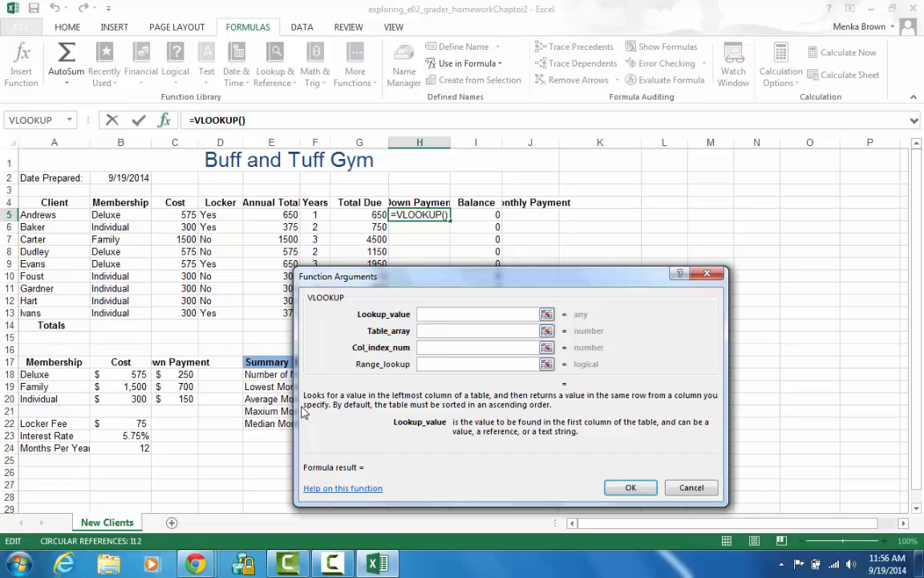
text(B5)
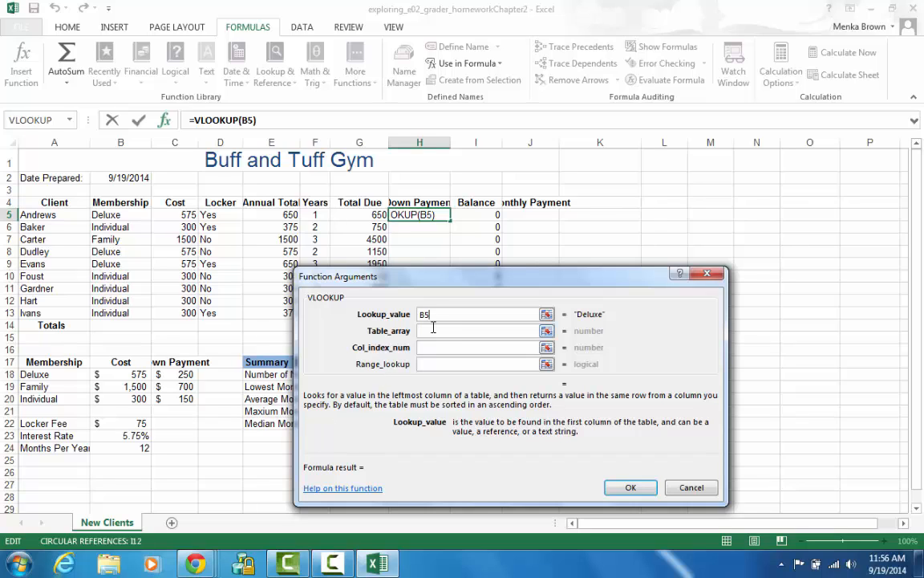
click(433, 330)
text(M)
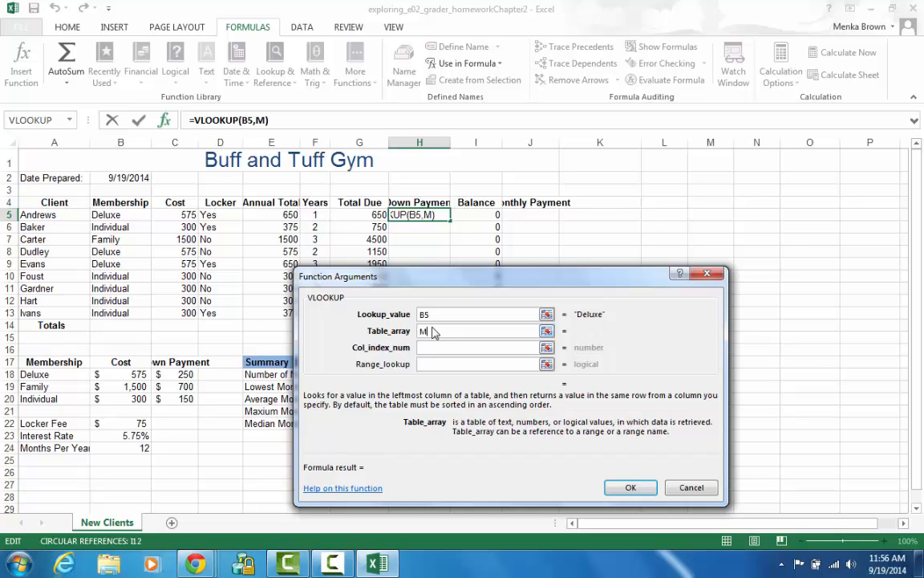
text(embership)
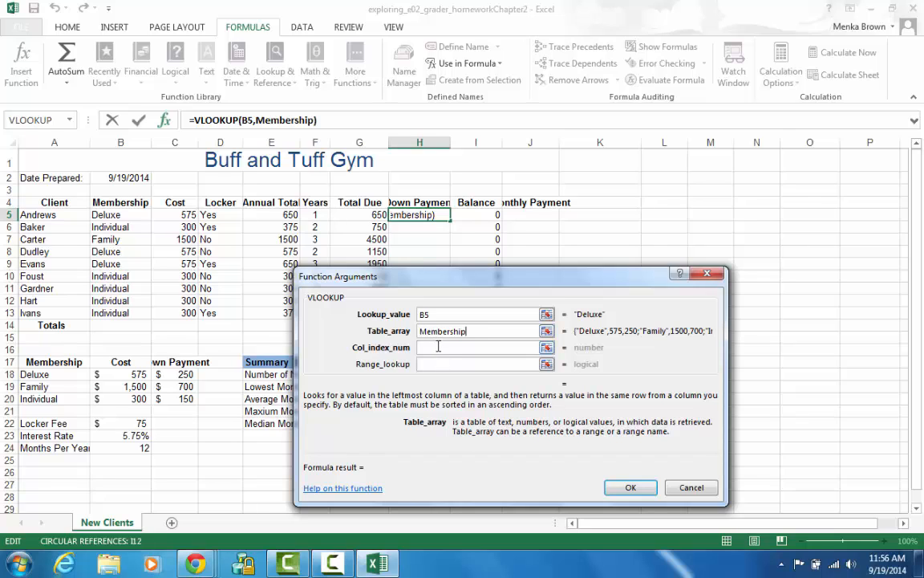
Step: Complete the VLOOKUP in H5 with column index number 3 and range lookup FALSE, dismissing the color scheme prompt
click(438, 347)
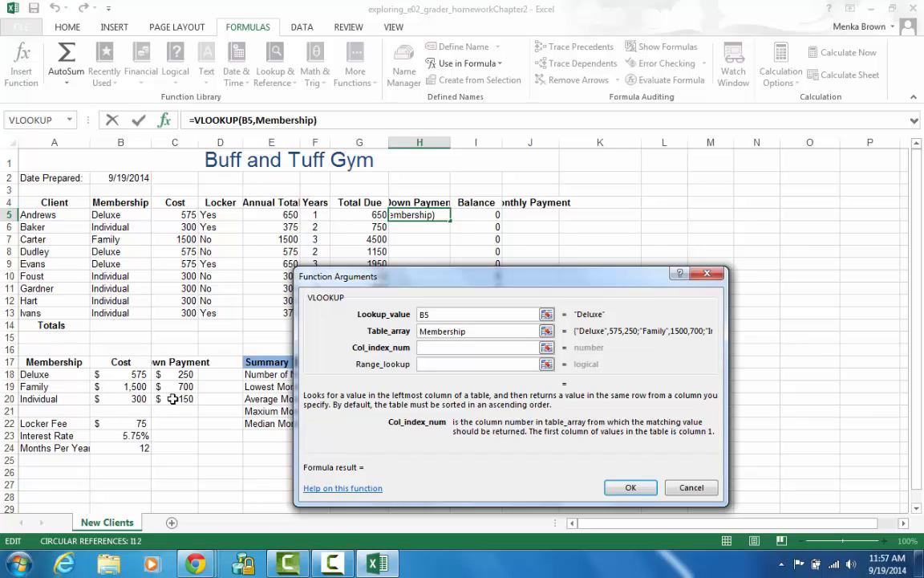
click(434, 347)
text(3)
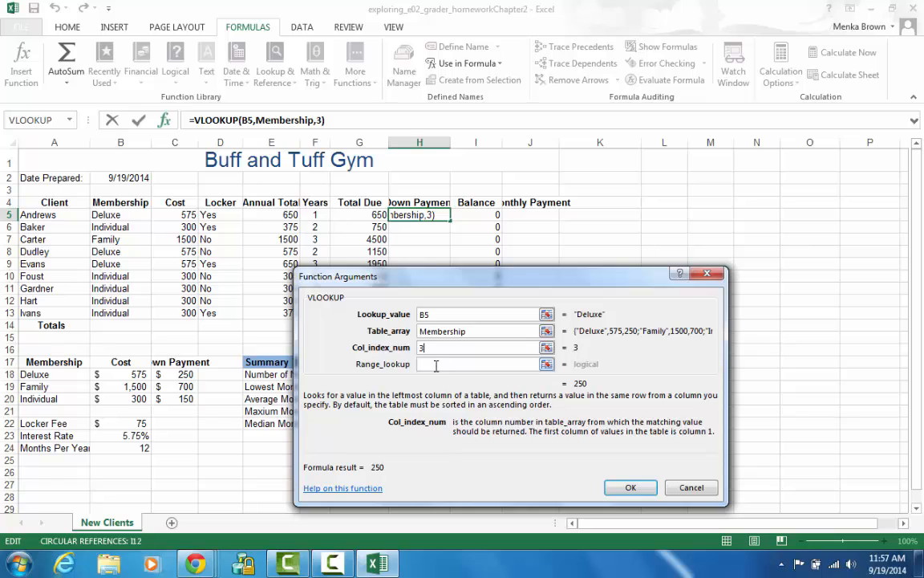
click(436, 366)
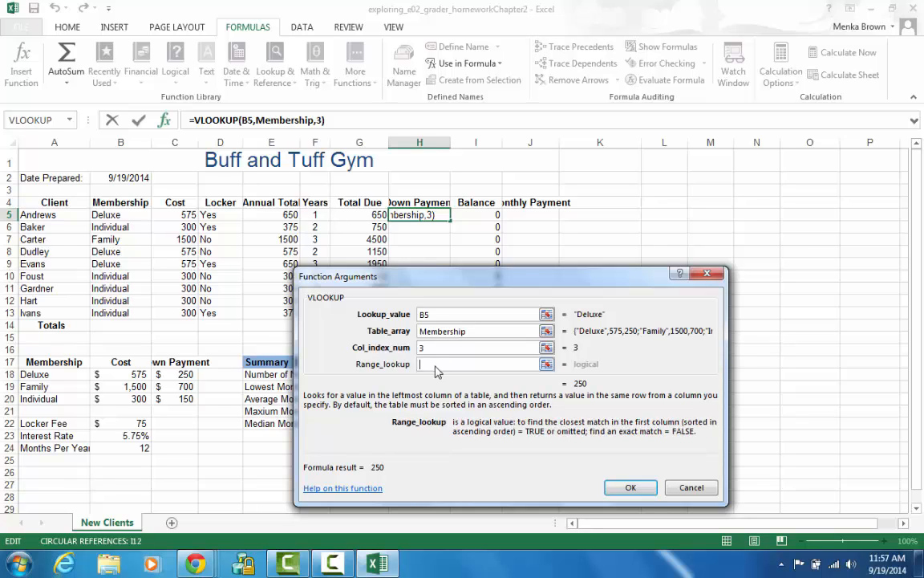
text(FALSE)
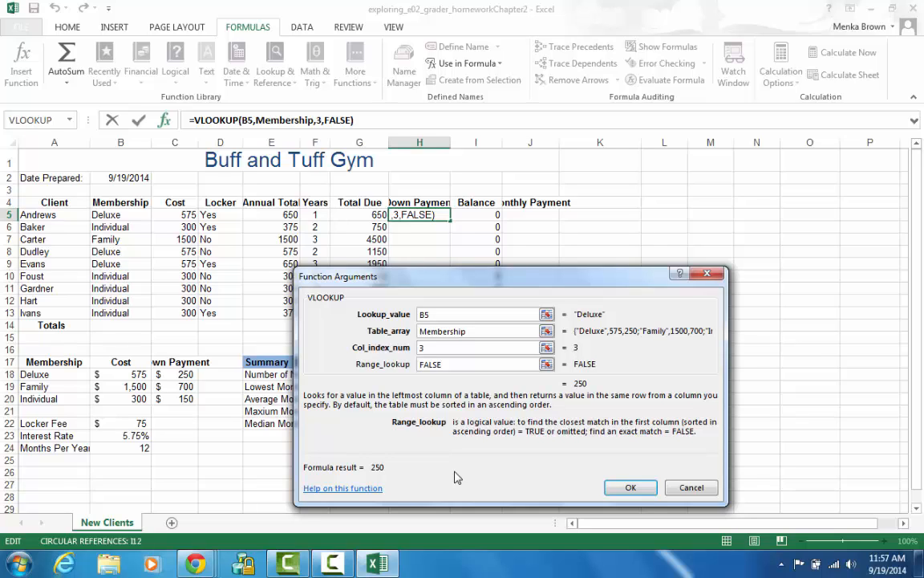
click(621, 490)
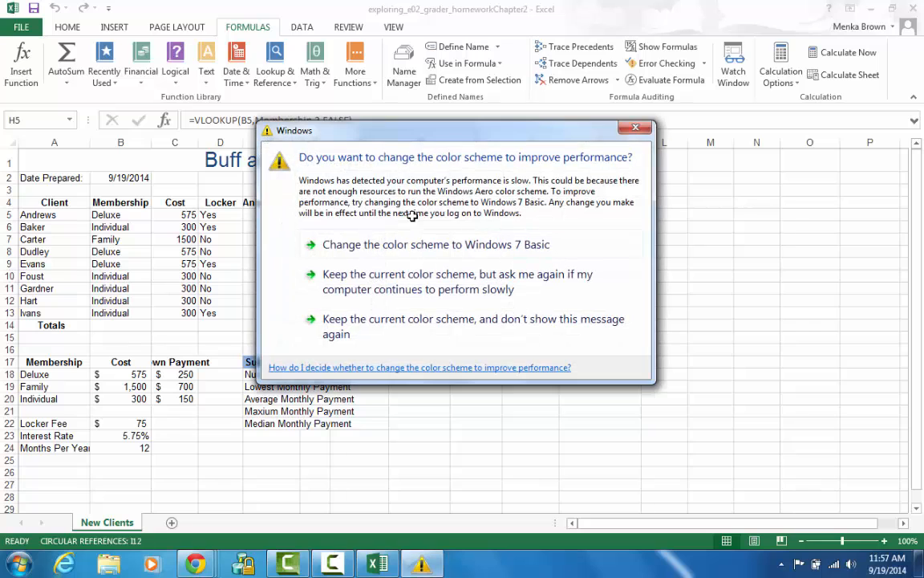
click(636, 128)
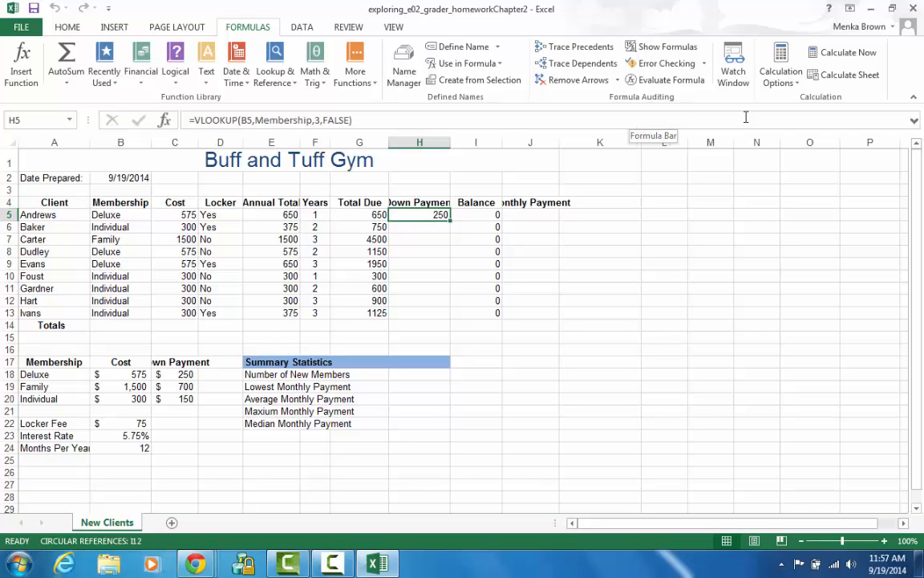
Step: Remove the circular reference from the Balance formula in I5 so that it reads =G5-H5
click(473, 216)
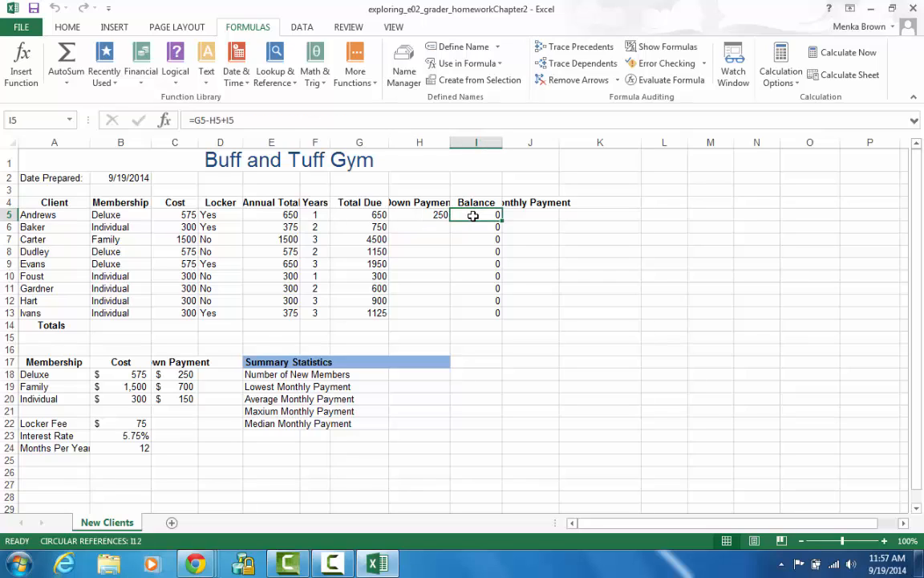
click(237, 120)
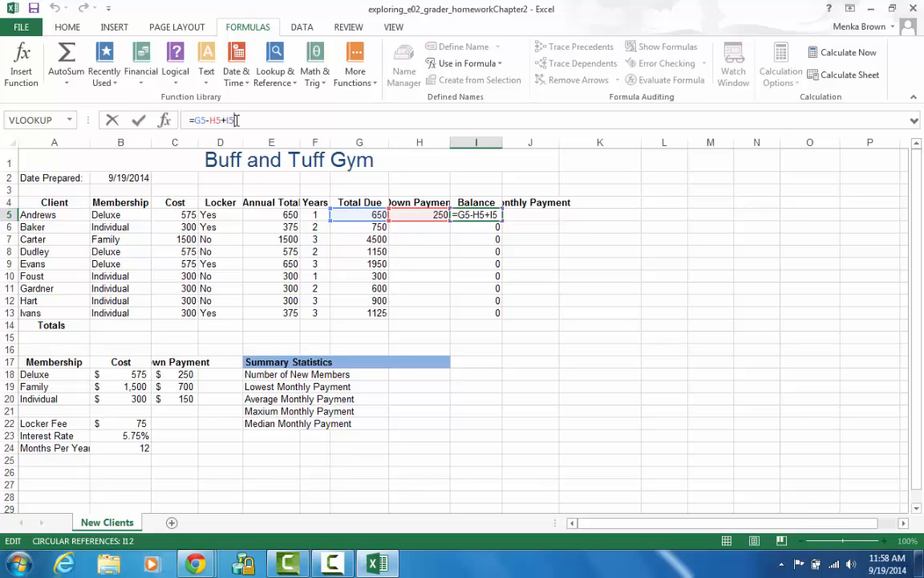
key(BackSpace)
key(BackSpace)
key(BackSpace)
key(Return)
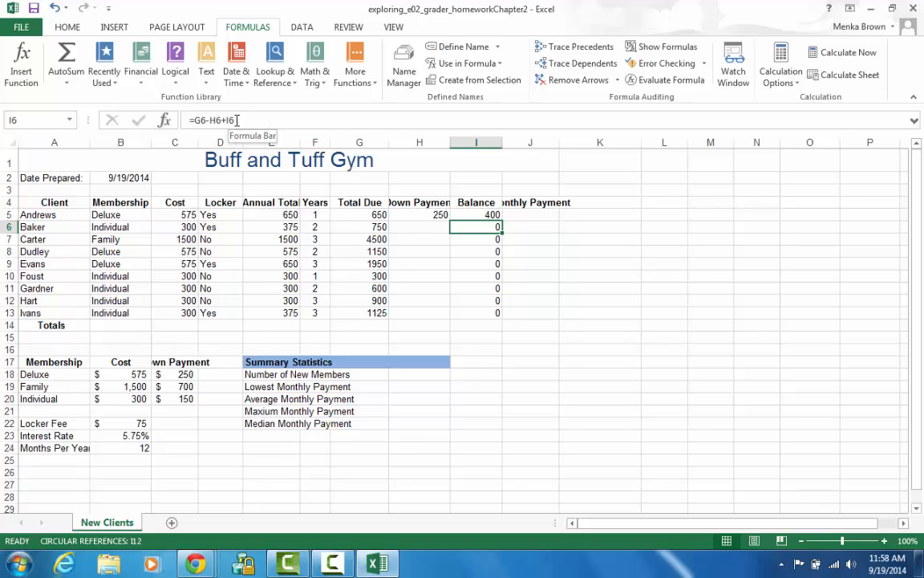
Step: Copy the Down Payment formula in H5 and the Balance formula in I5 down through row 13
click(411, 214)
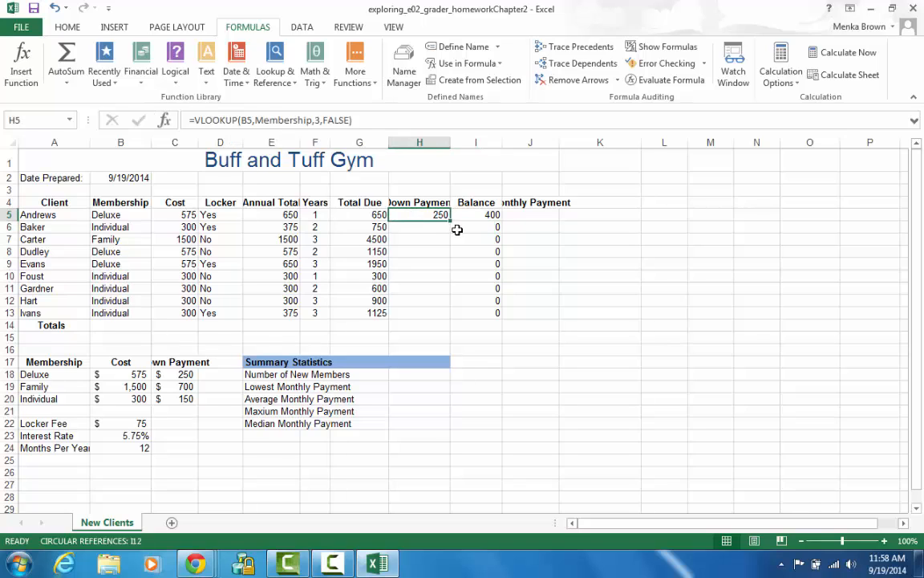
drag(450, 221, 441, 320)
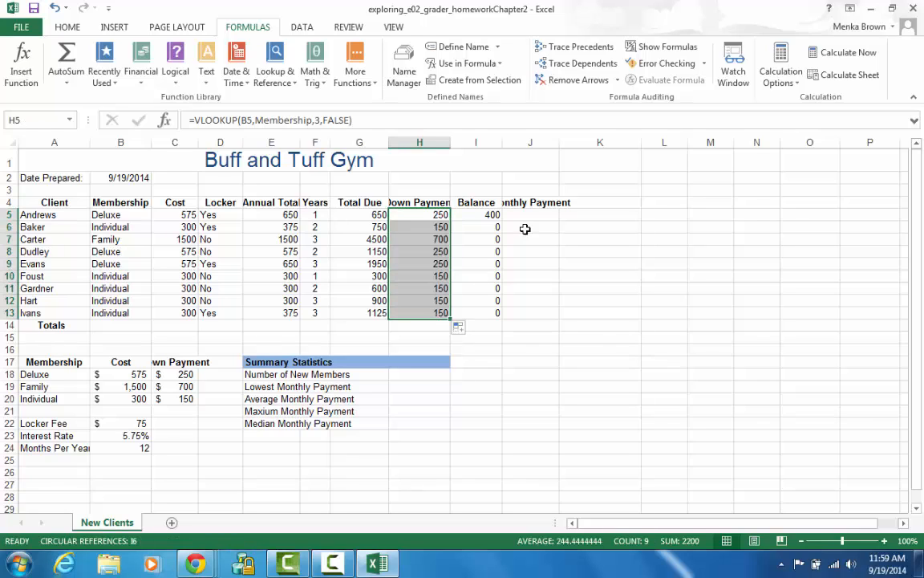
click(482, 211)
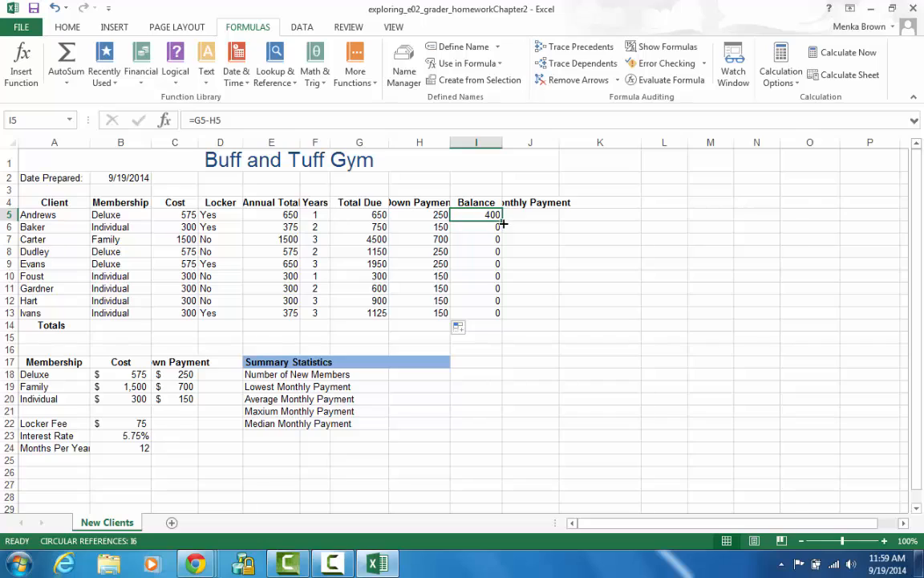
drag(503, 218, 499, 317)
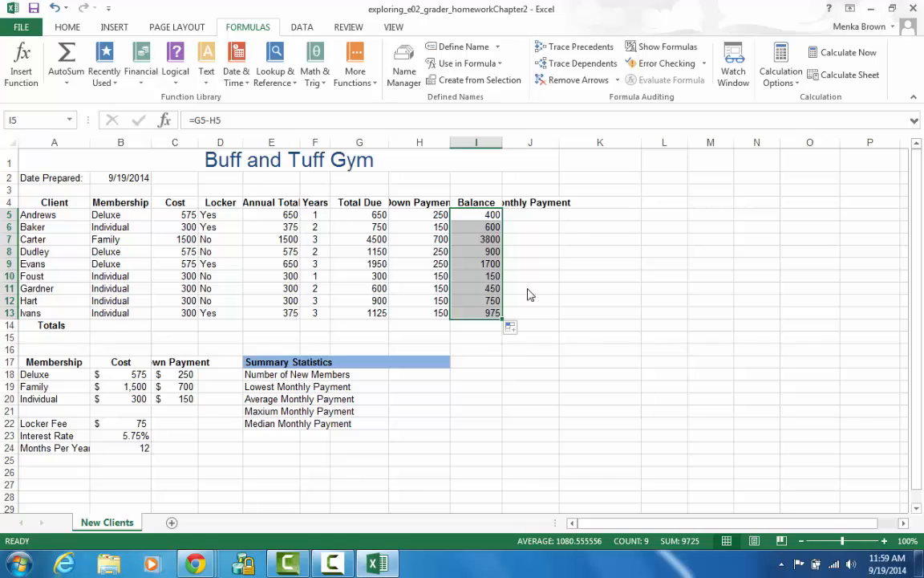
Step: Start a PMT function in cell J5 under Monthly Payment, dismissing the color scheme prompts
click(529, 216)
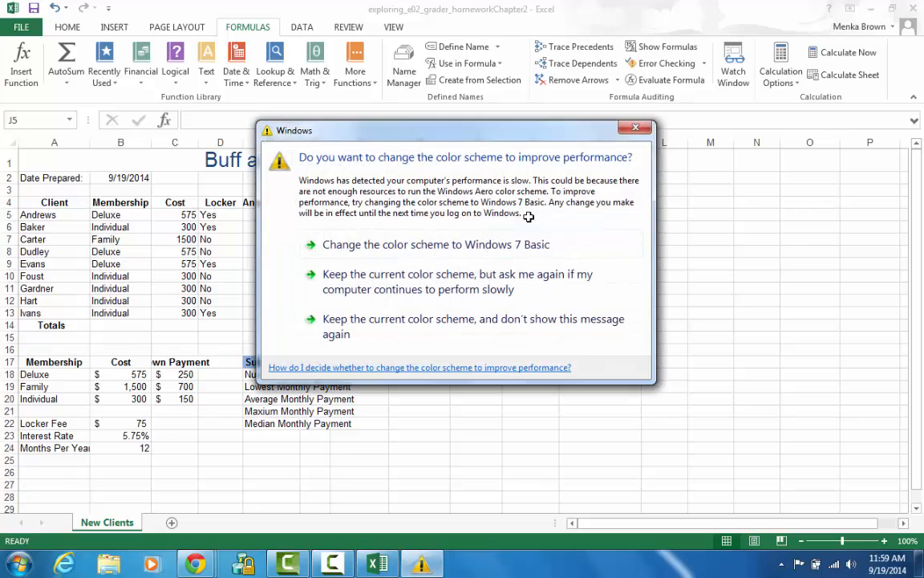
click(632, 128)
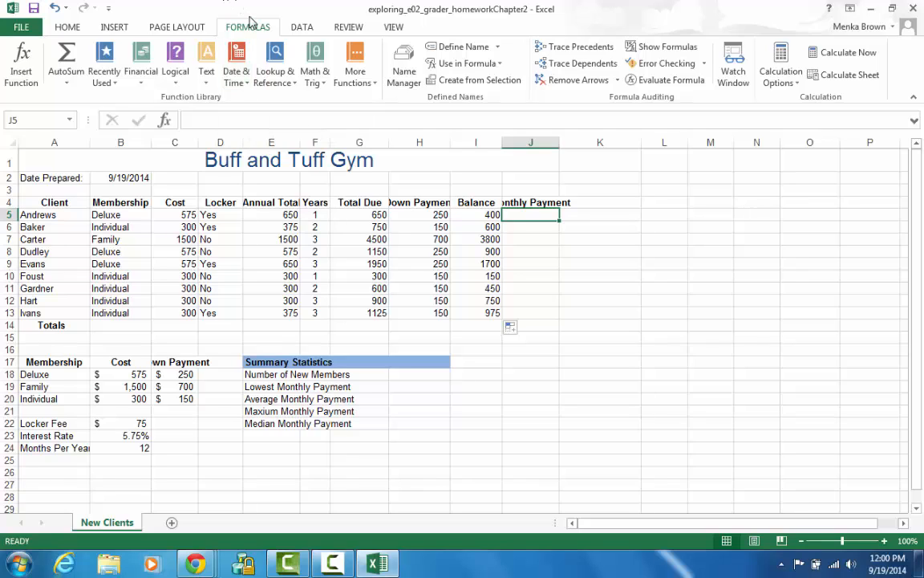
click(141, 80)
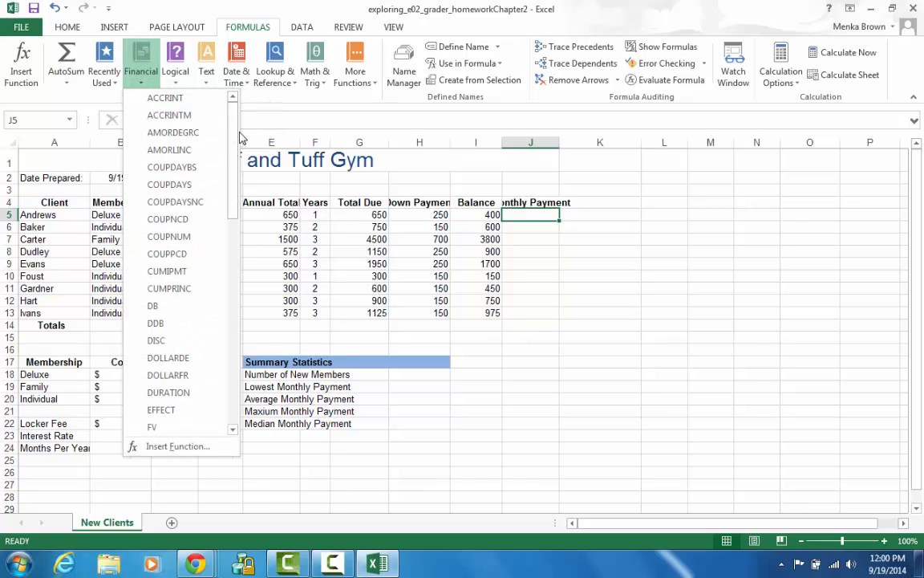
drag(230, 170, 234, 302)
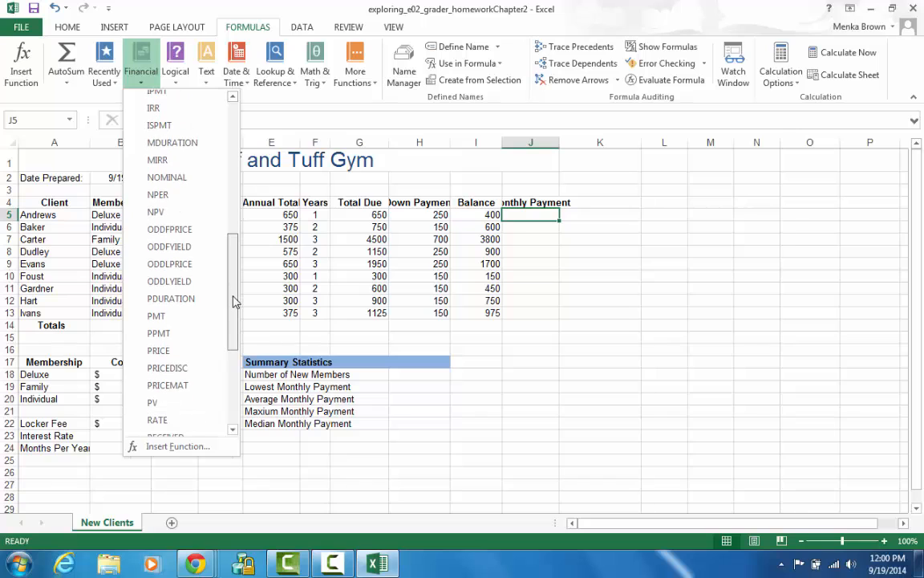
click(156, 317)
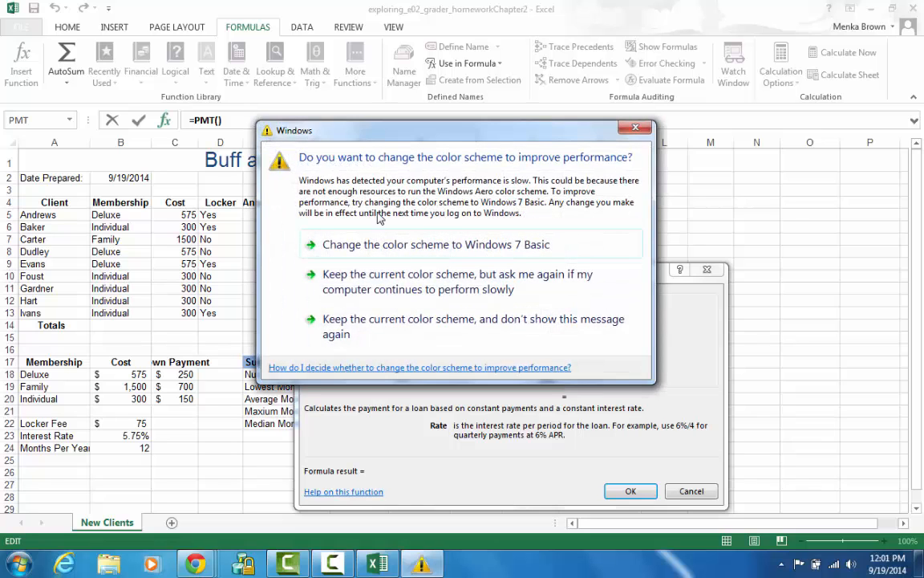
click(635, 129)
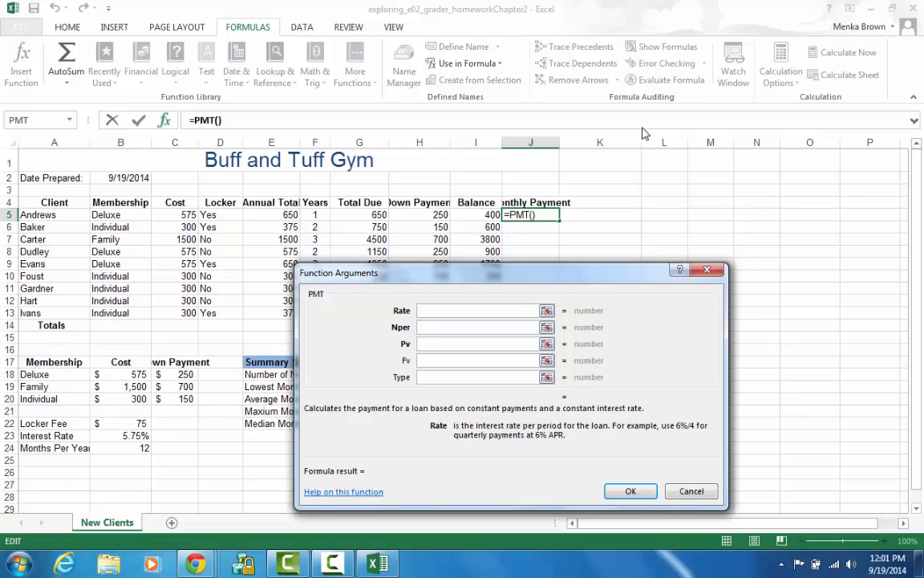
Step: Set the Rate argument of the PMT function in J5 to $B$23/$B$24
text($B$23)
key(BackSpace)
key(BackSpace)
key(BackSpace)
text($23)
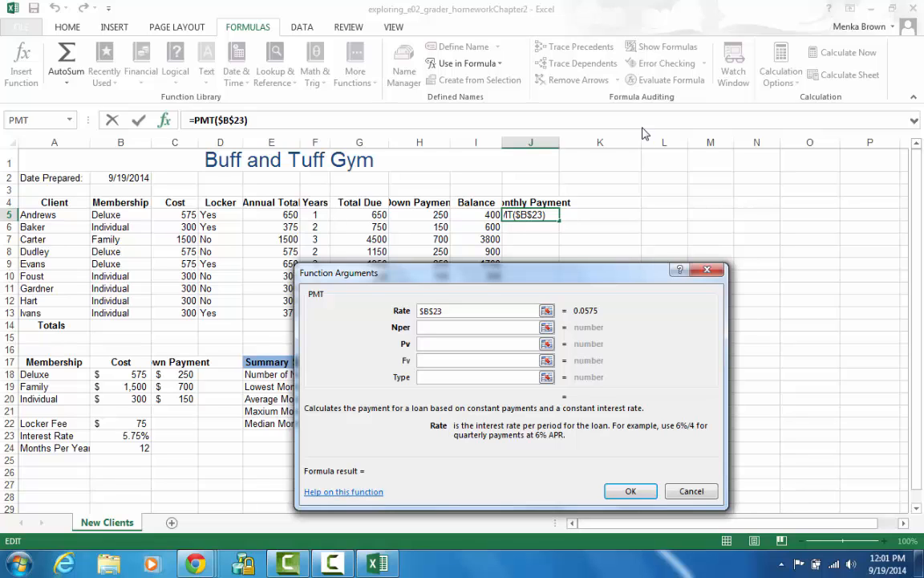
text(/$)
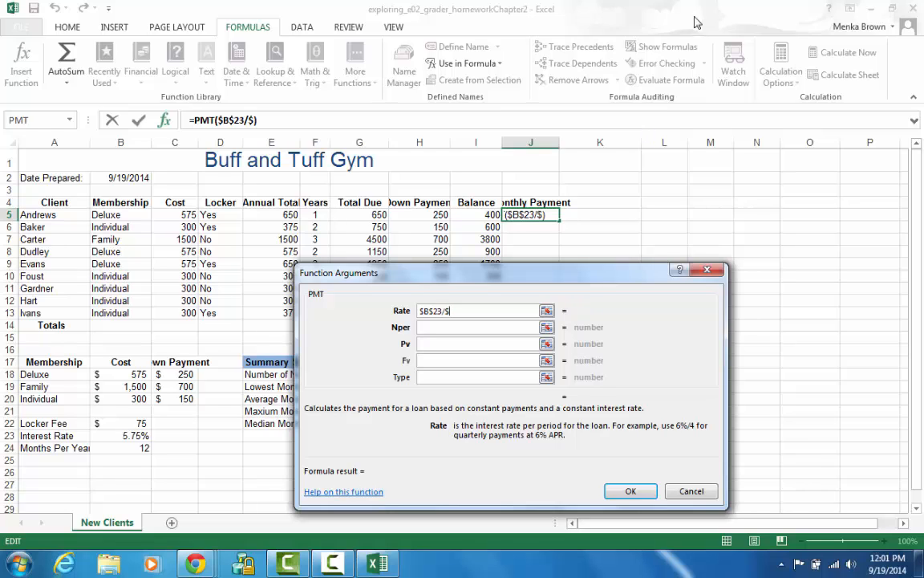
text(B$24)
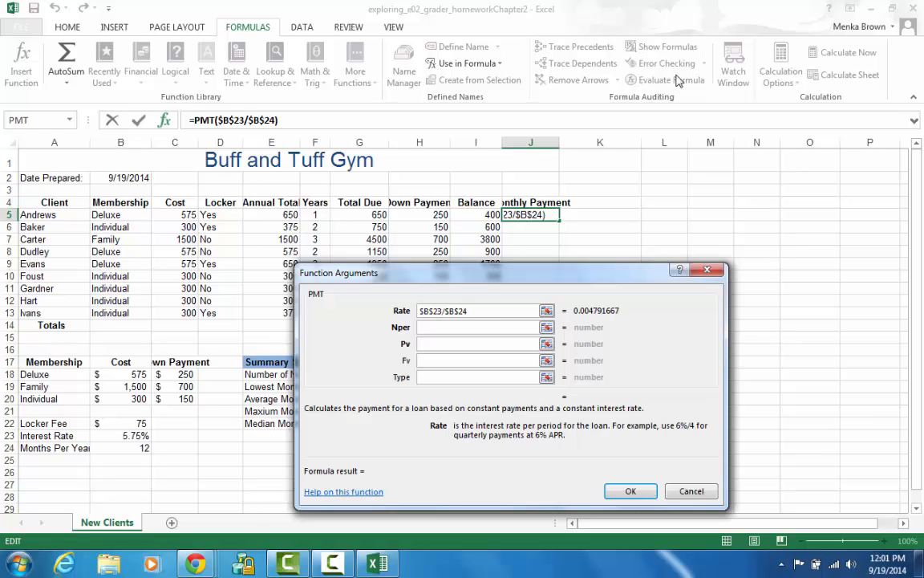
Step: Set the Nper argument of the PMT function in J5 to F5*$B$24, dismissing the color scheme prompt
click(453, 329)
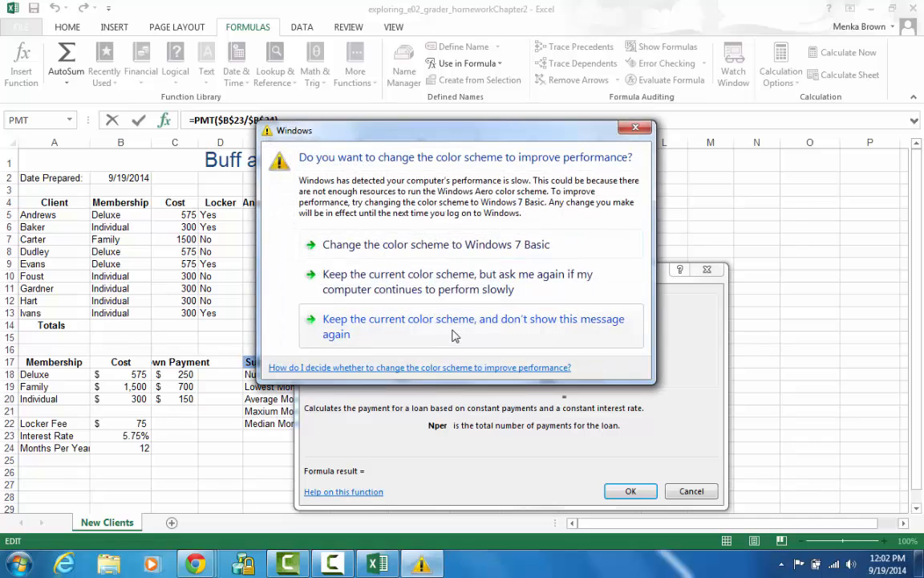
click(642, 129)
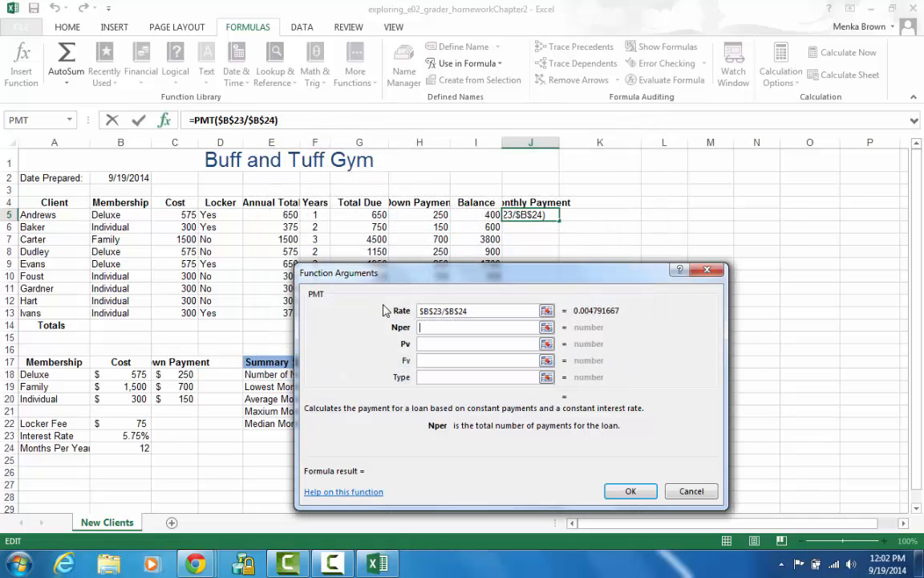
click(442, 326)
text(F5)
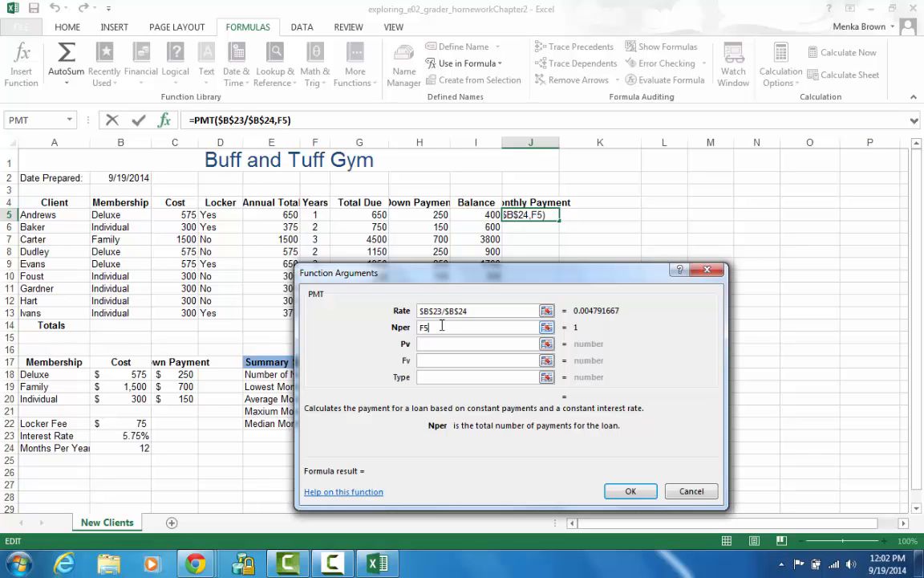
text(*)
text($B$24)
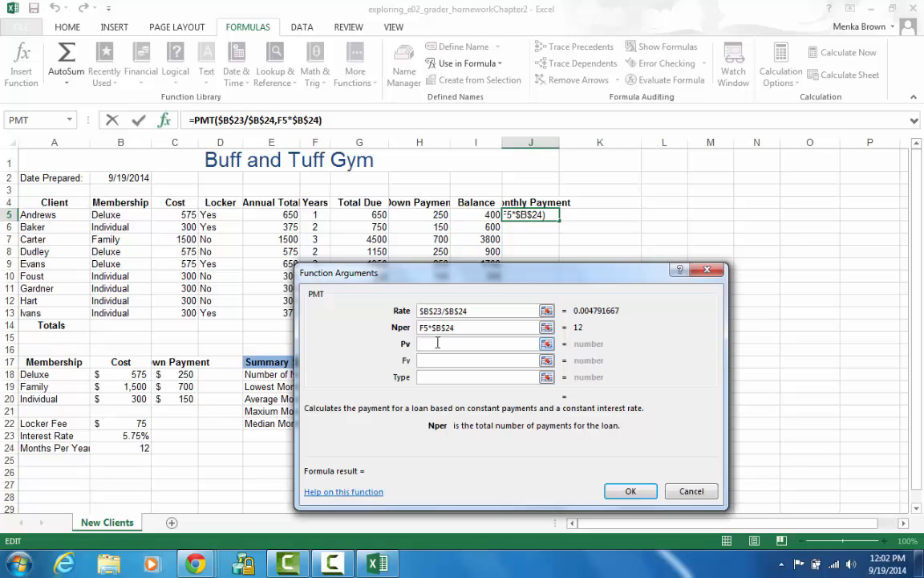
Step: Set the Pv argument to I5 and finish the PMT function in J5, closing the color scheme prompt
click(438, 343)
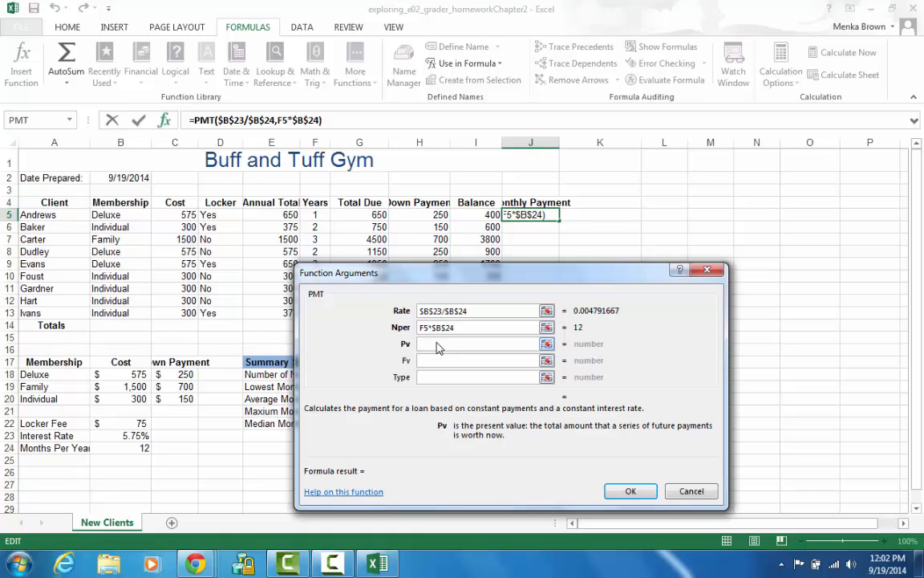
text(I5)
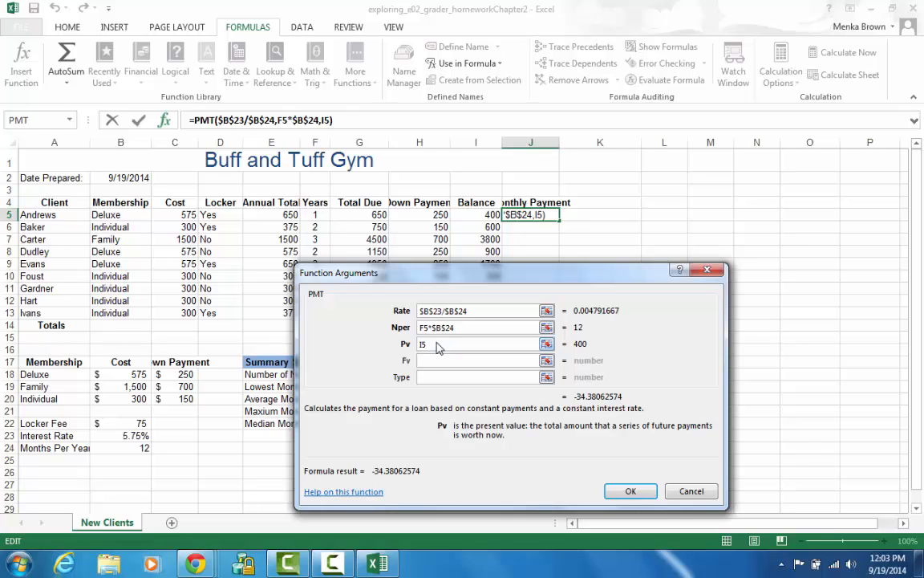
click(624, 499)
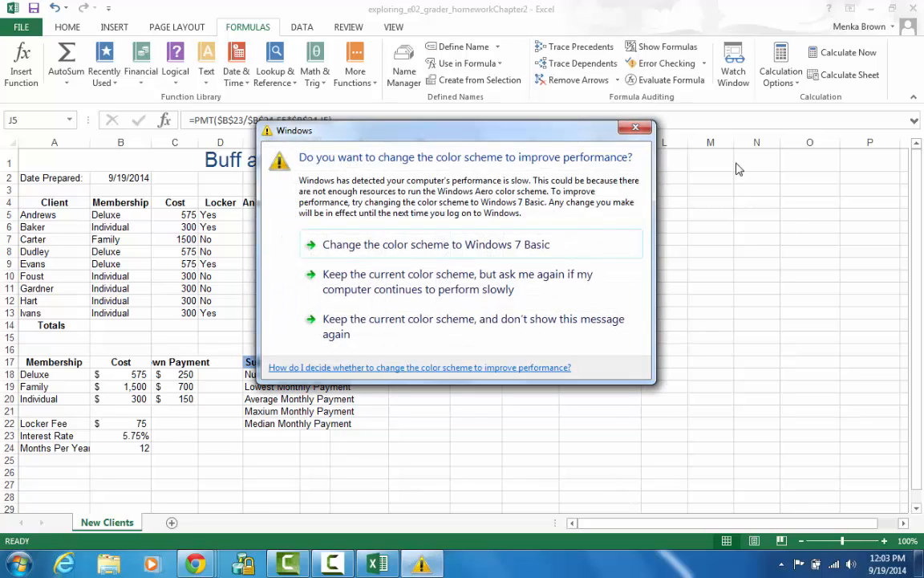
click(632, 128)
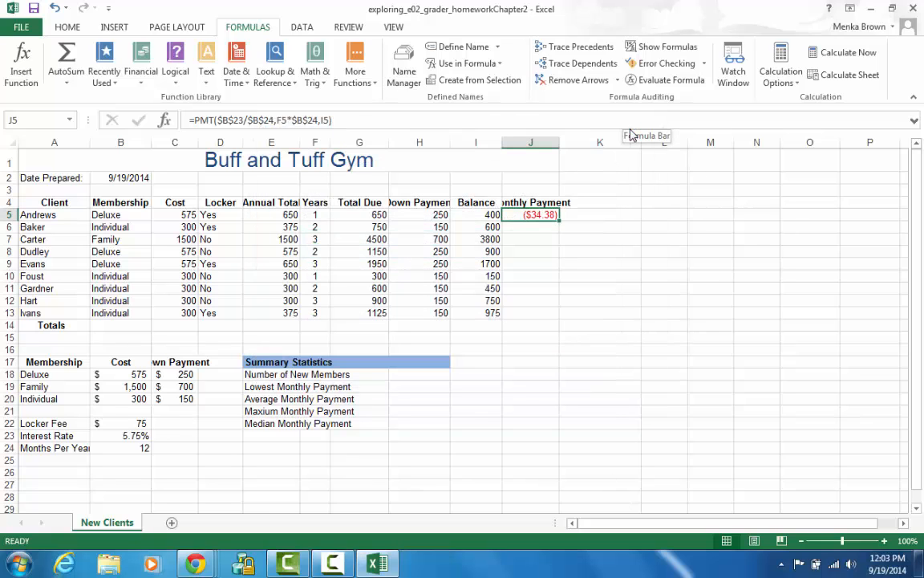
Step: Change the Pv argument of the J5 formula to -I5 and copy the Monthly Payment formula down through J13
click(322, 120)
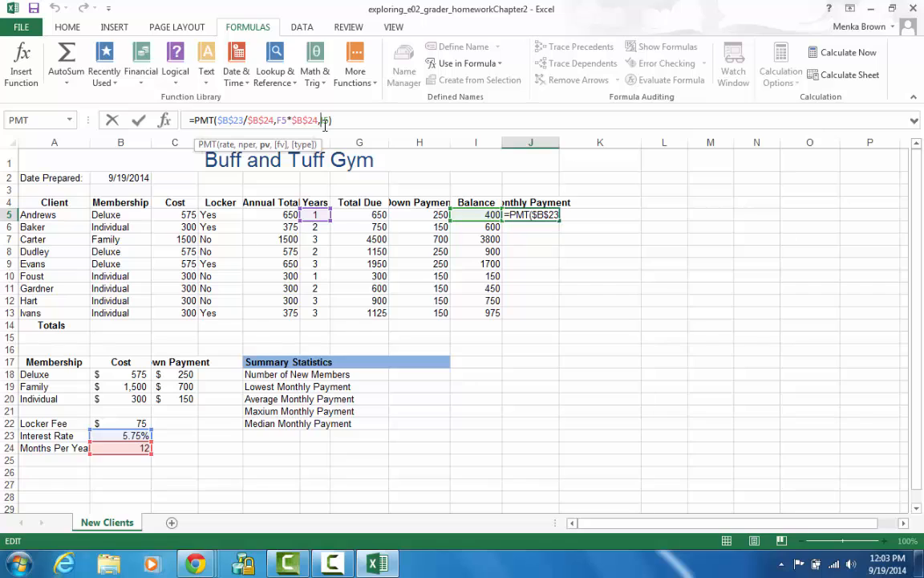
text(-)
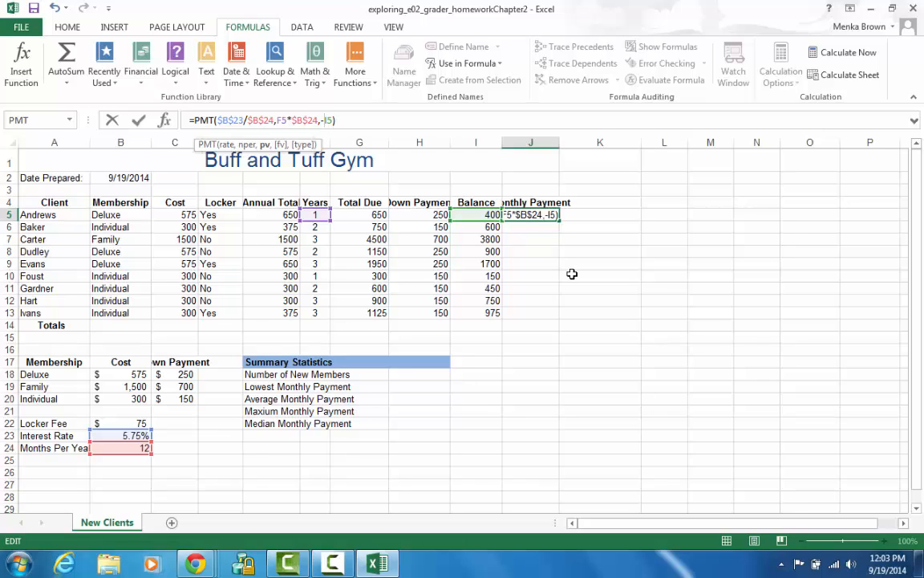
key(Return)
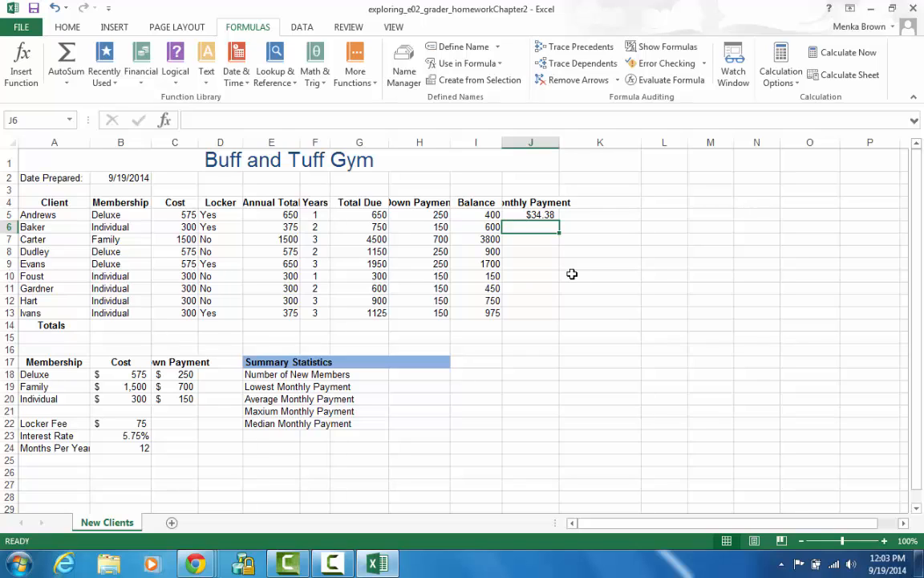
click(543, 214)
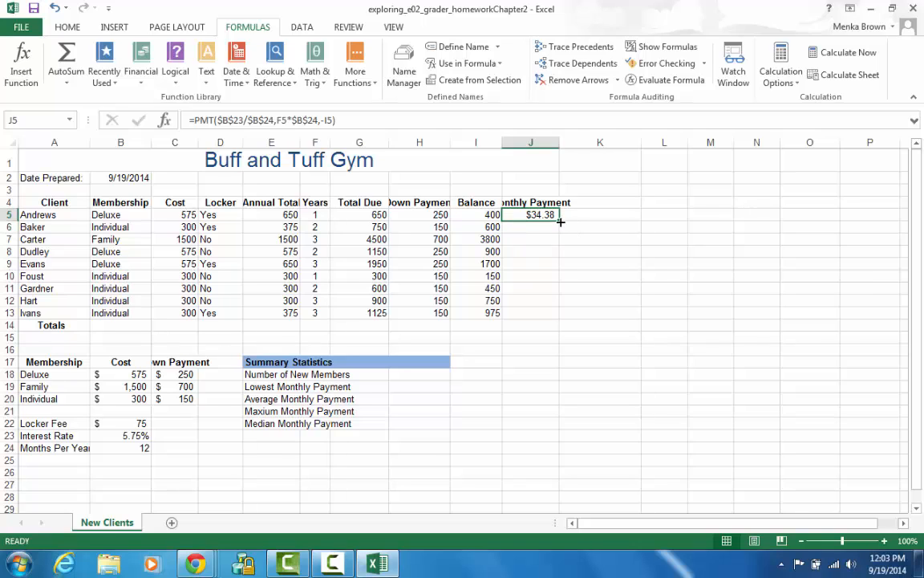
drag(560, 220, 554, 319)
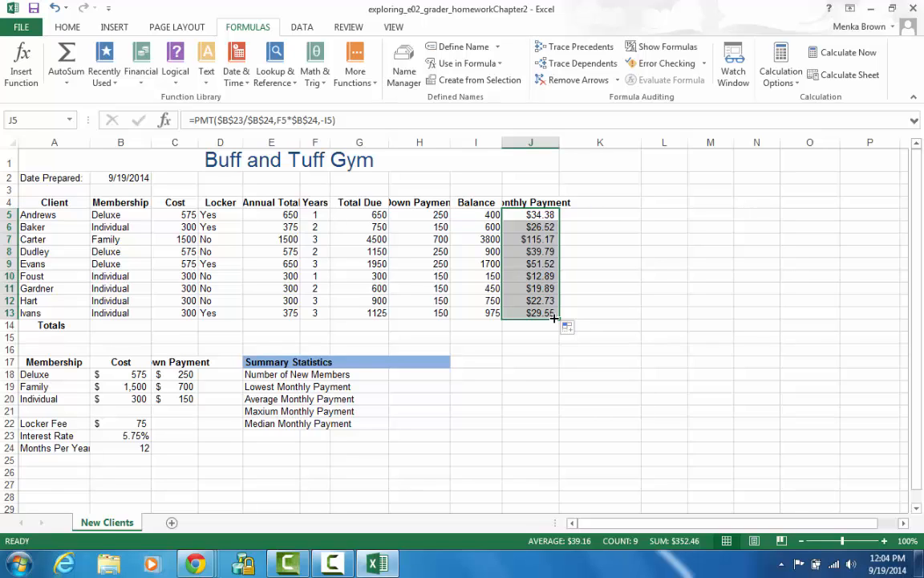
Step: Total the Total Due column in G14 with =SUM(G5:G13) and copy the total across through J14
click(358, 324)
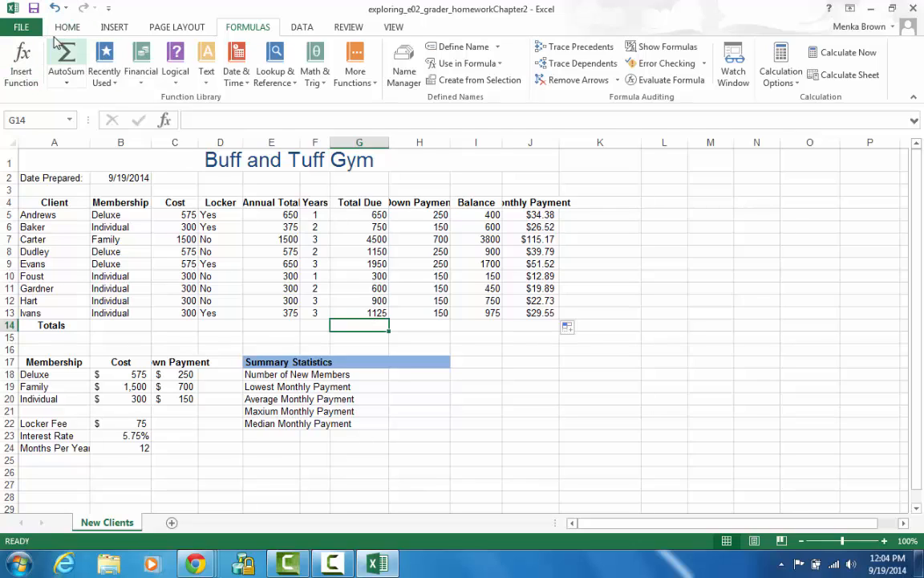
click(67, 82)
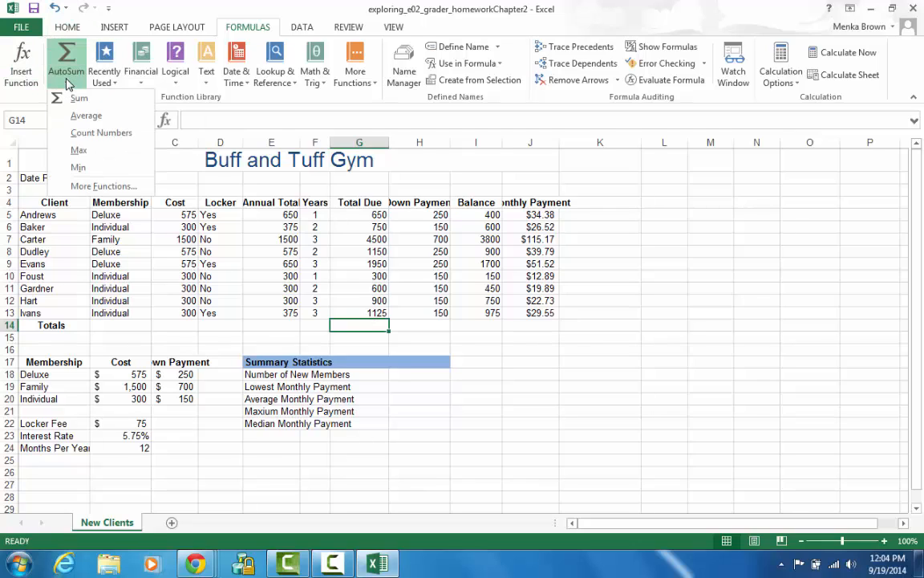
click(78, 96)
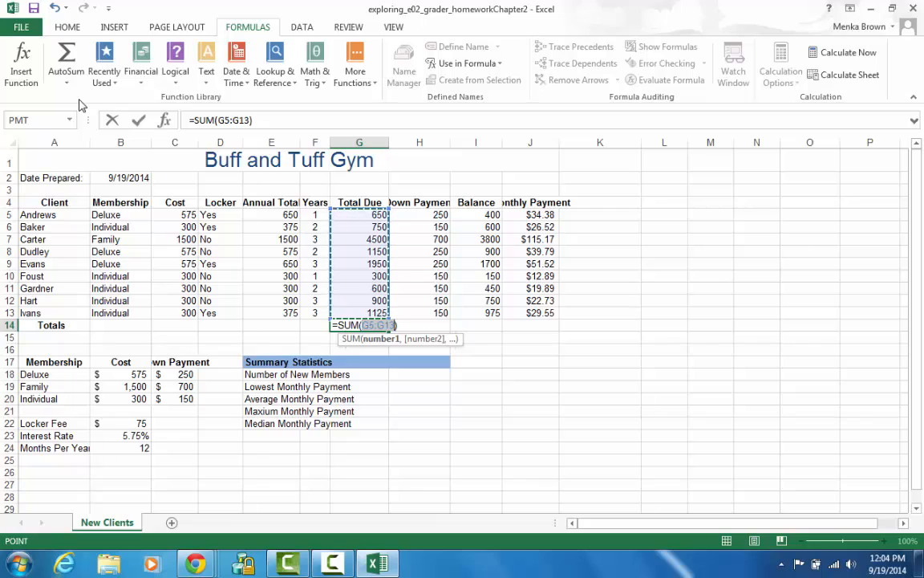
key(Return)
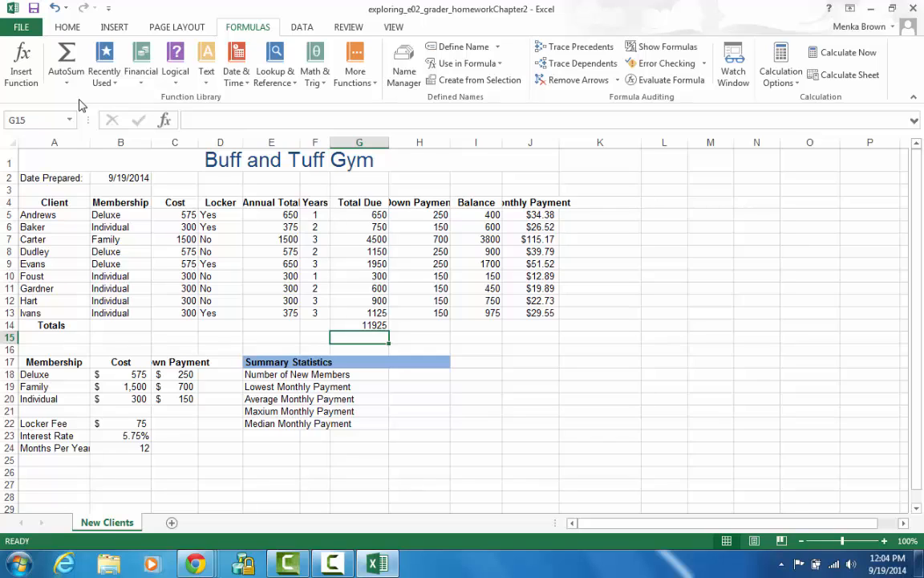
click(352, 325)
drag(389, 330, 535, 325)
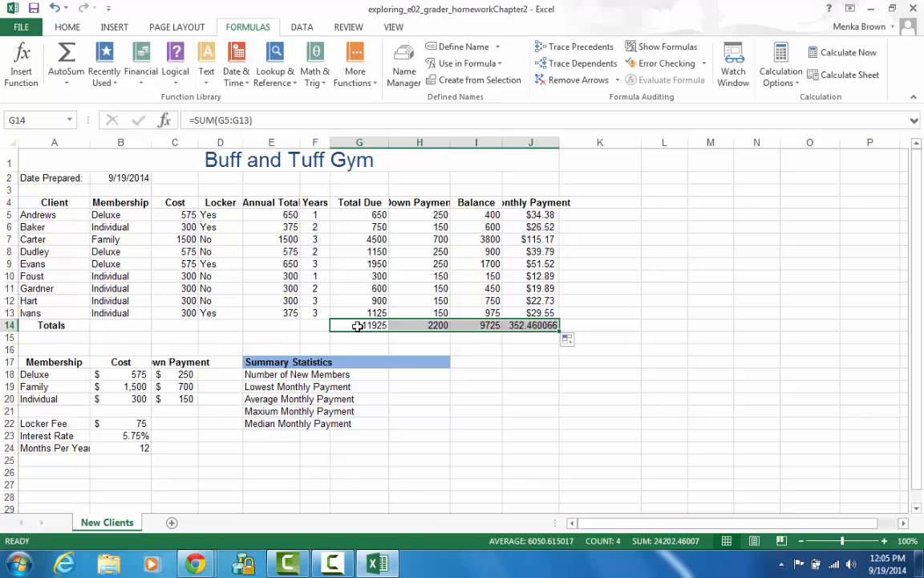
Step: Enter =COUNT(C5:C13) in H18 for the Number of New Members, dismissing the color scheme prompt
click(419, 376)
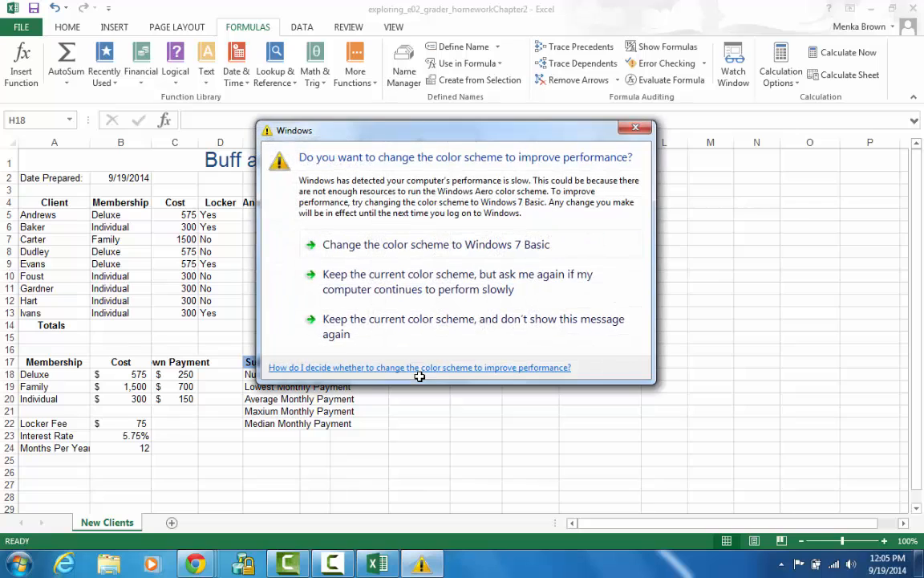
click(638, 129)
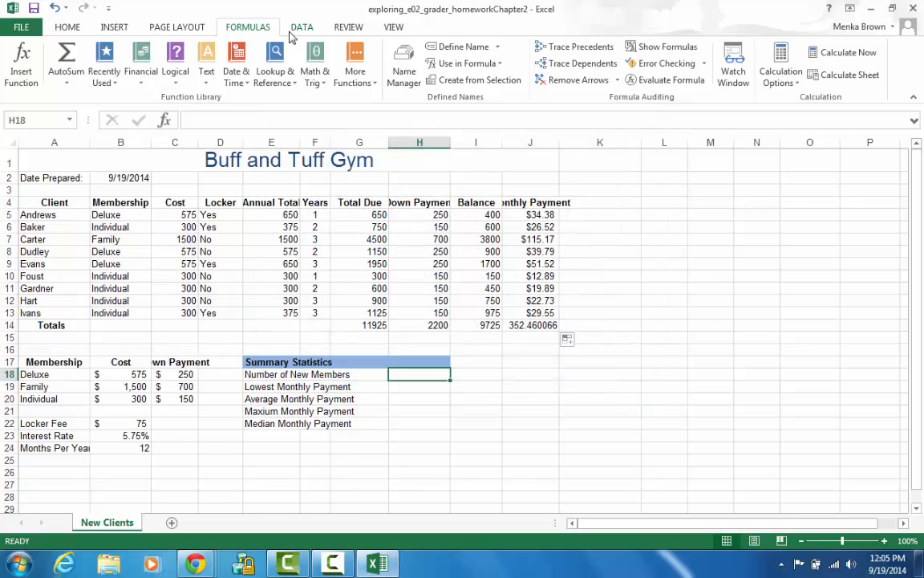
click(361, 80)
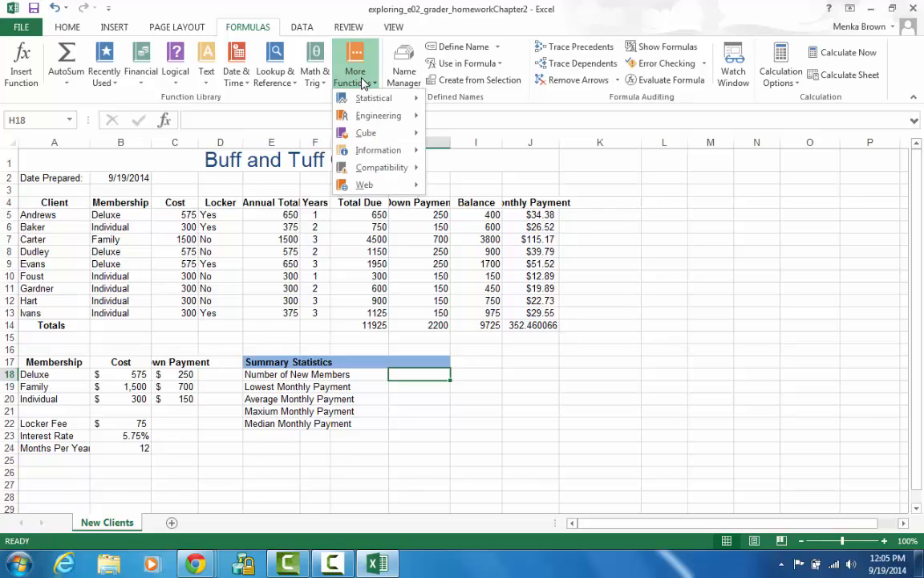
mouse_move(369, 98)
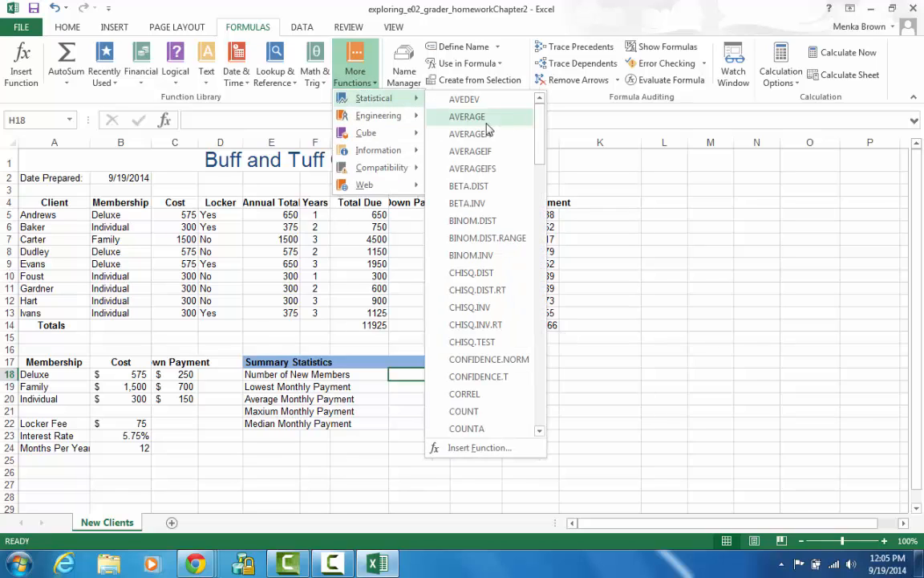
click(466, 410)
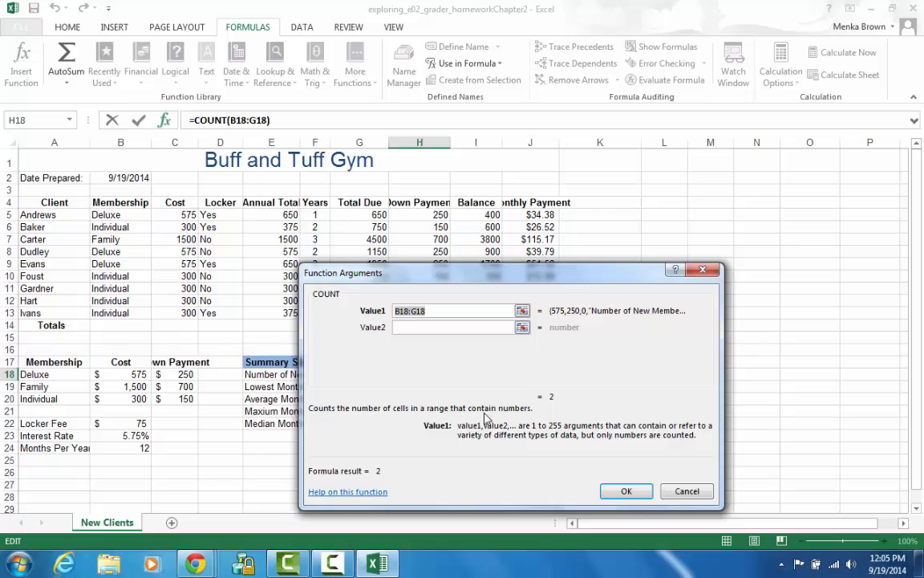
key(BackSpace)
text(C5)
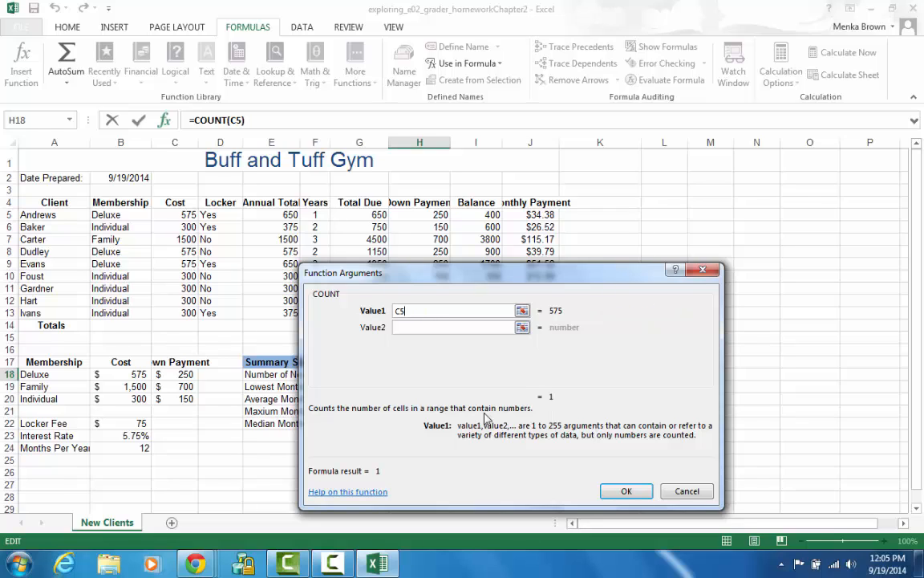
text(:C13)
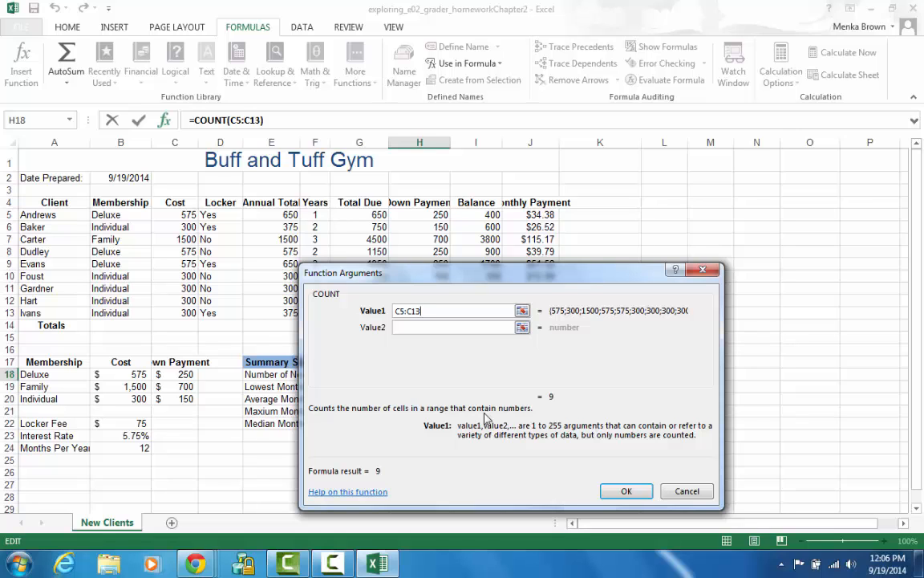
click(619, 490)
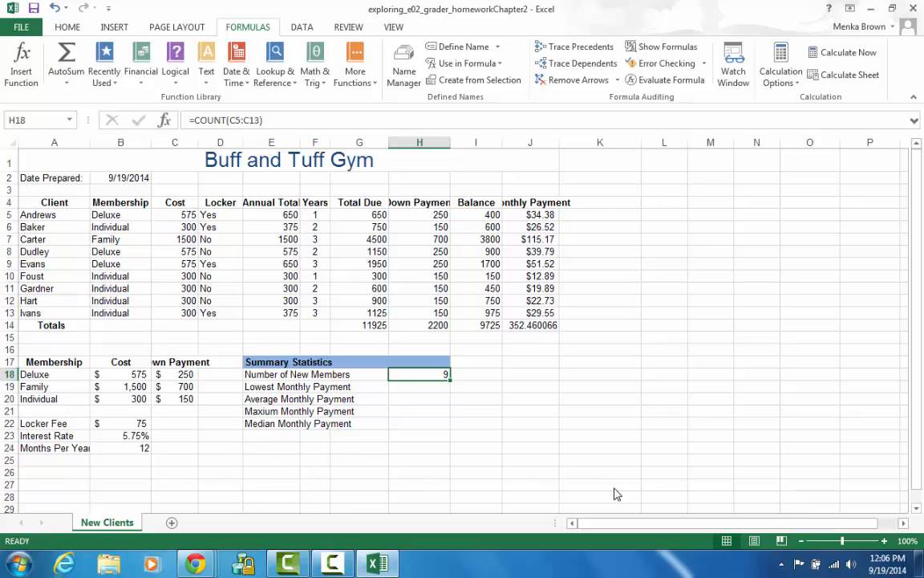
Step: Enter =MIN(J5:J13) in H19 for the Lowest Monthly Payment and dismiss the color scheme prompt
click(408, 387)
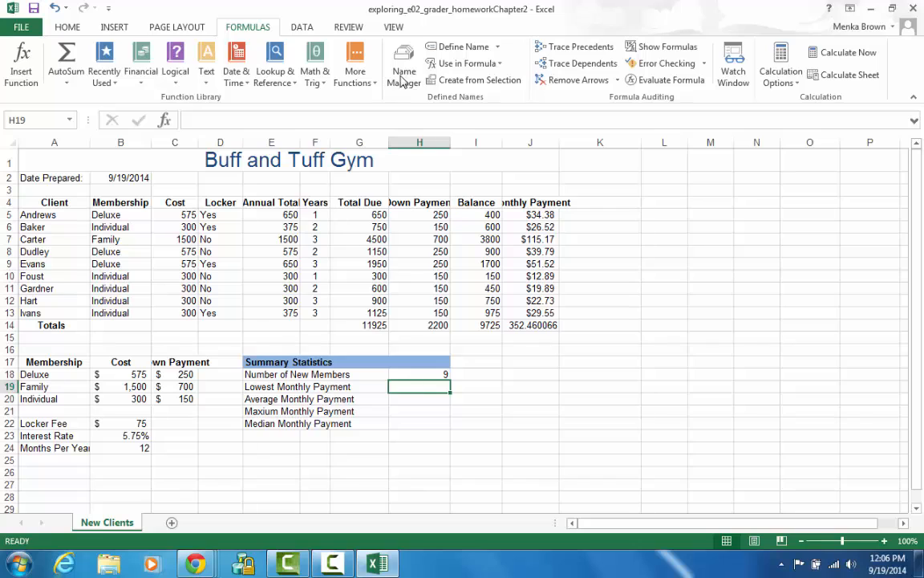
click(355, 85)
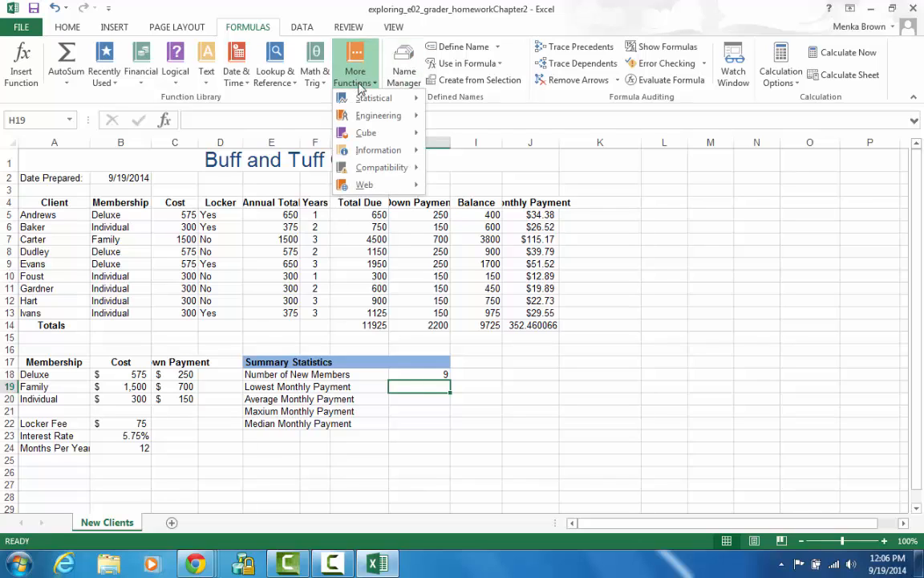
mouse_move(380, 105)
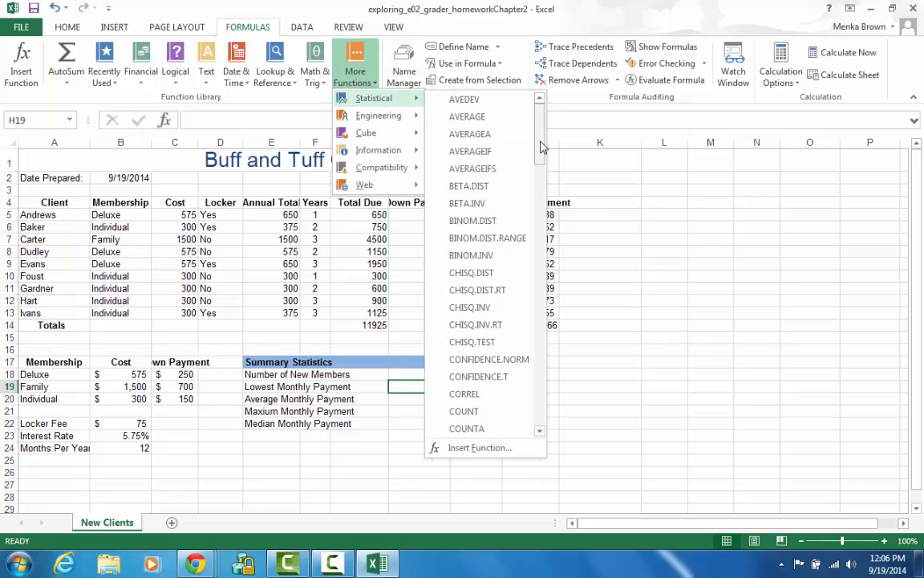
drag(540, 147, 543, 279)
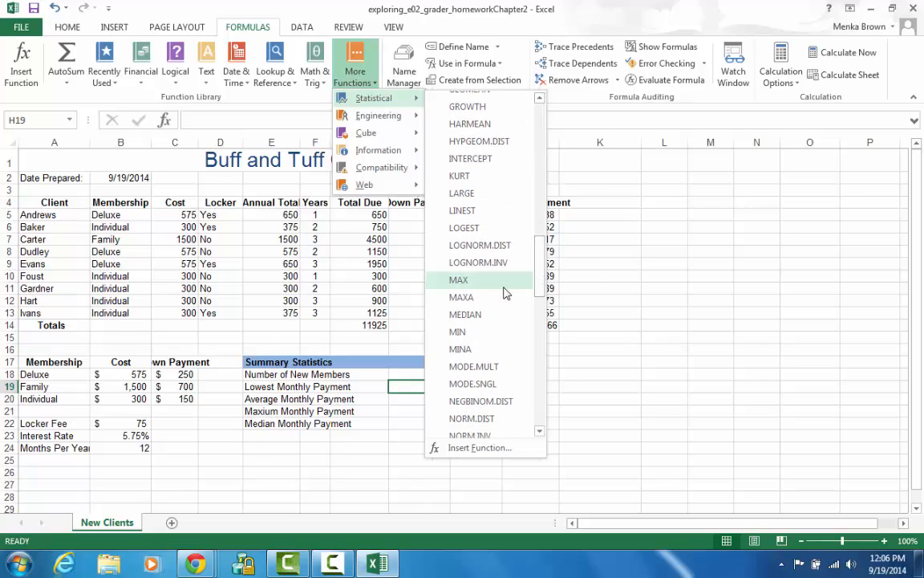
click(461, 333)
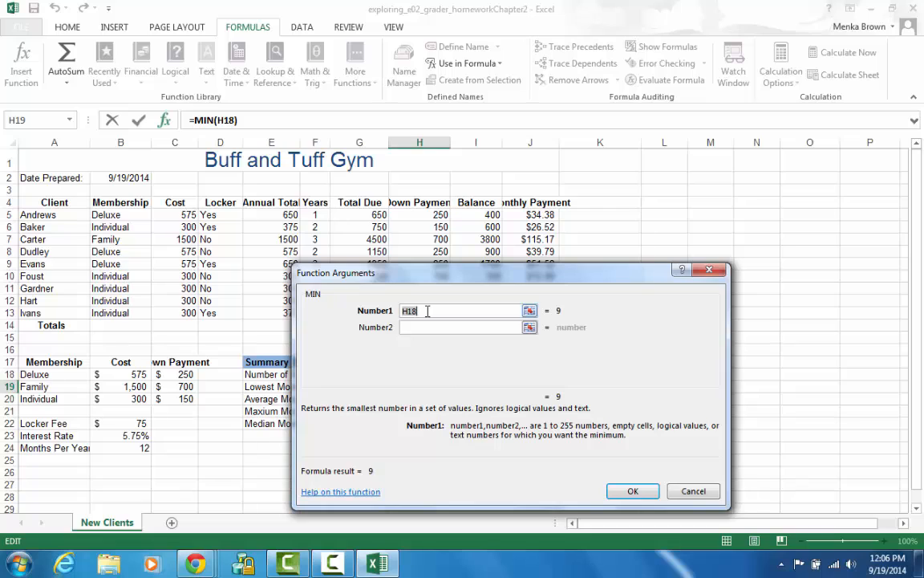
key(BackSpace)
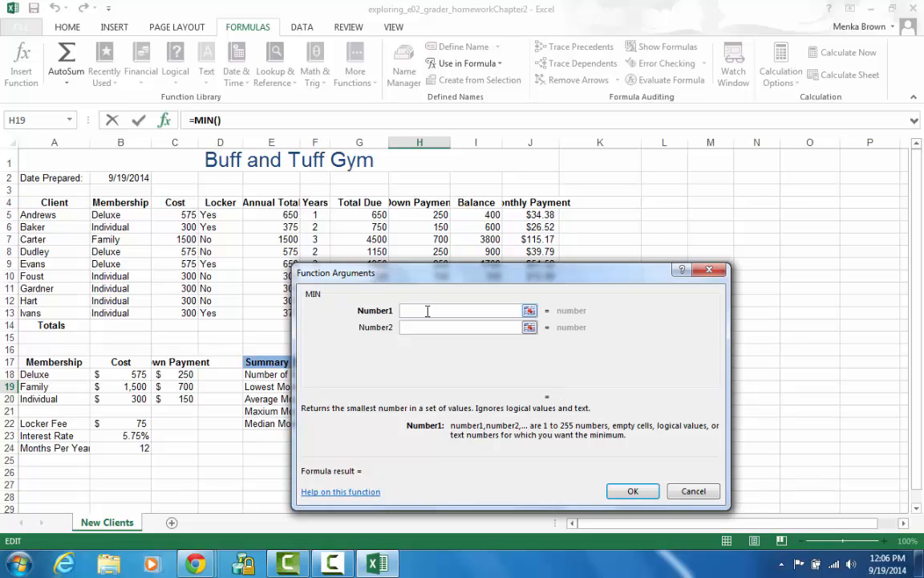
text(j5:j13)
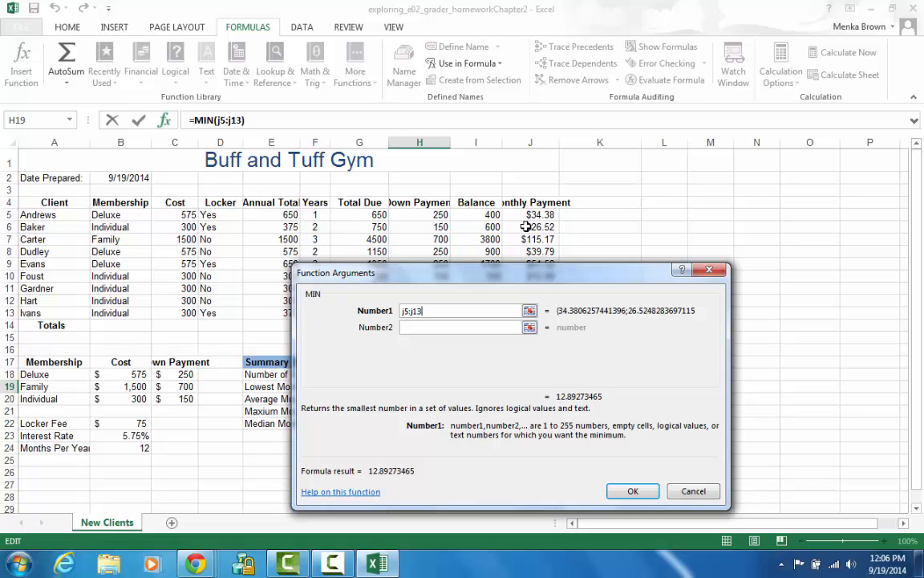
click(632, 490)
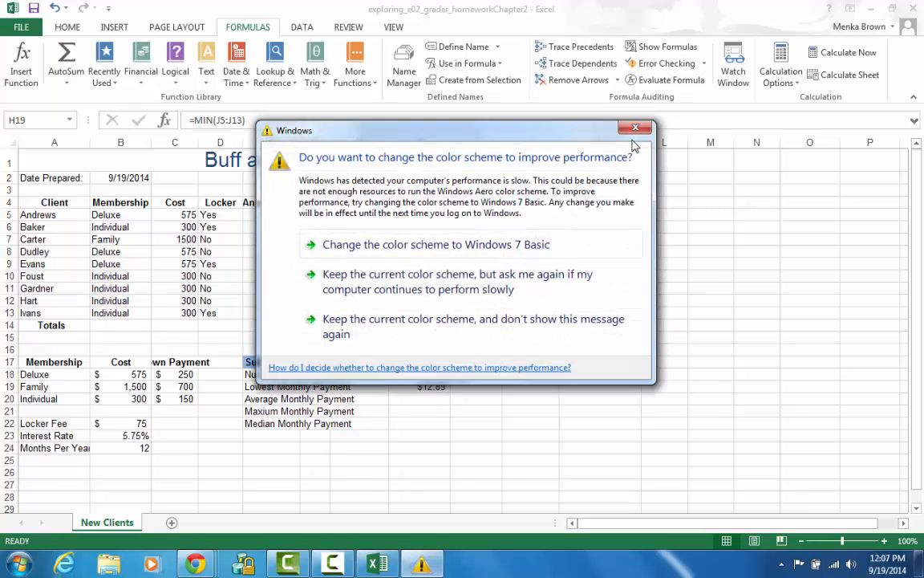
click(633, 130)
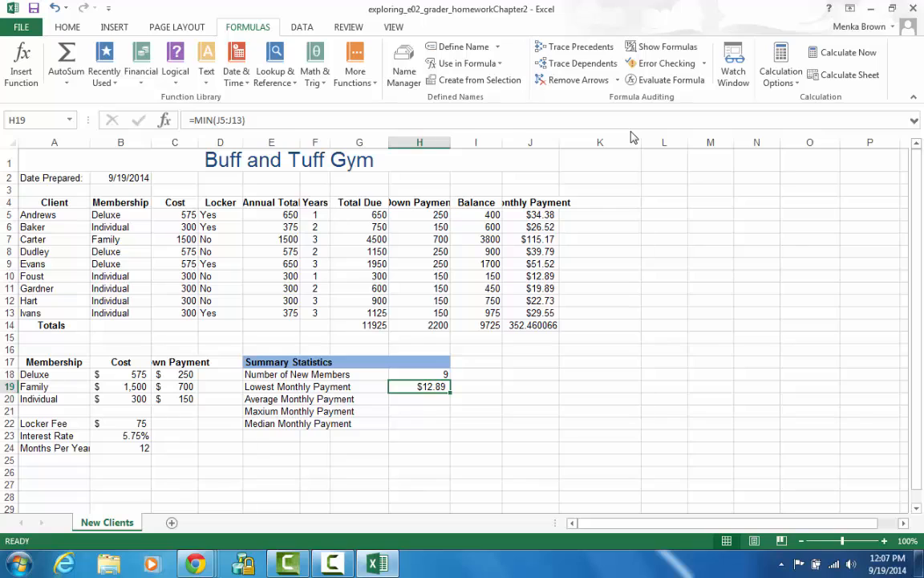
Step: Enter =AVERAGE(J5:J13) in H20 for the Average Monthly Payment
click(409, 399)
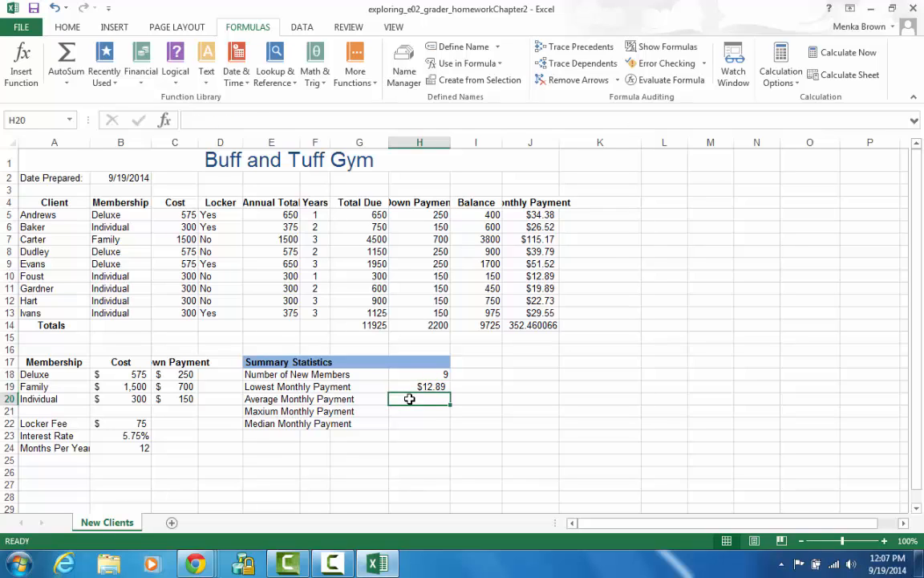
click(353, 80)
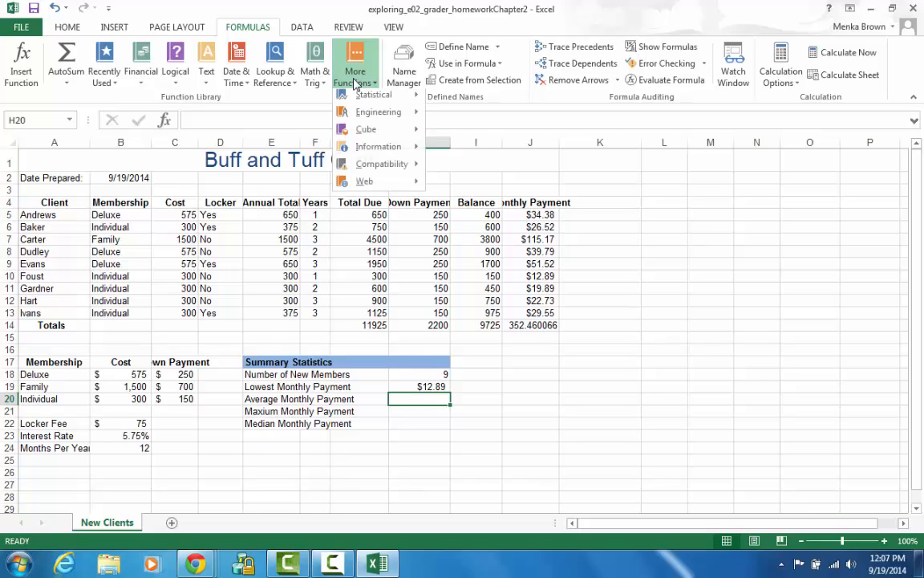
mouse_move(353, 97)
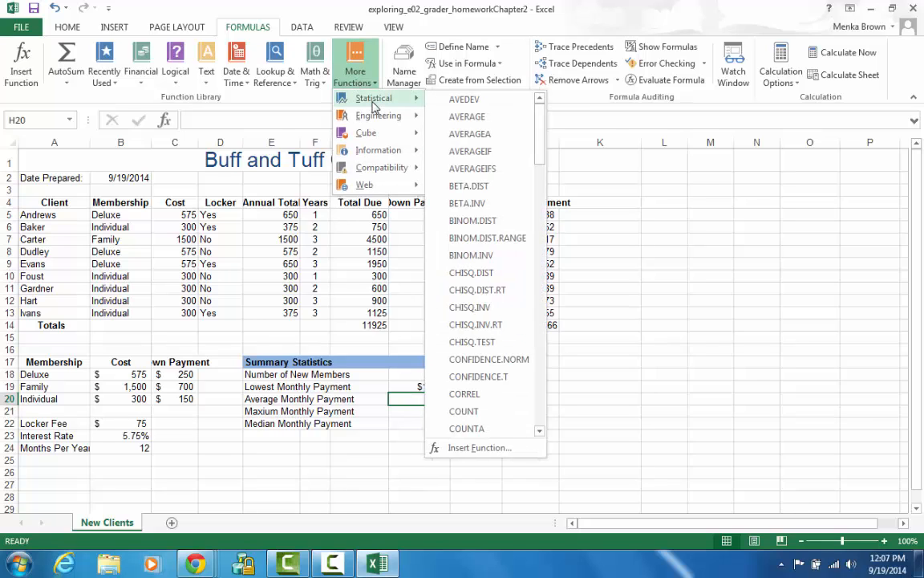
click(468, 118)
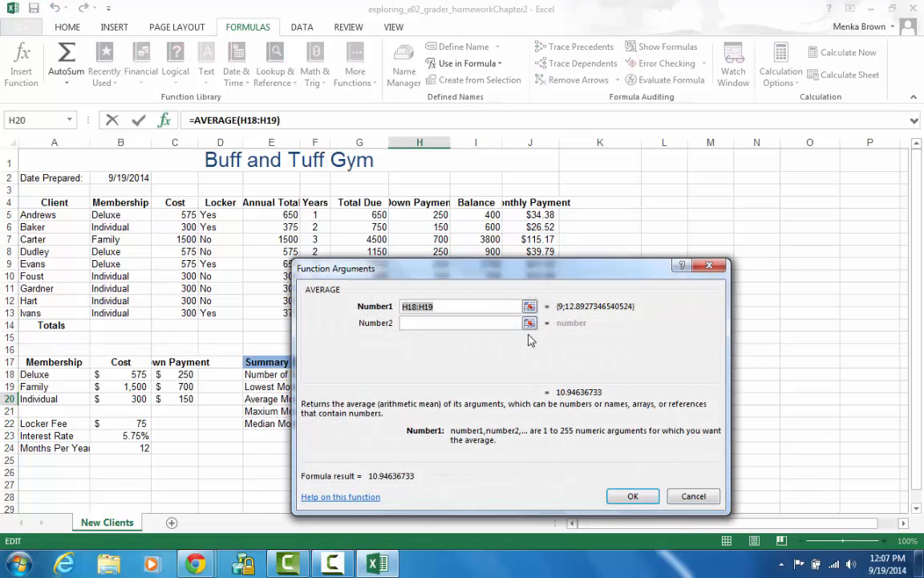
text(j)
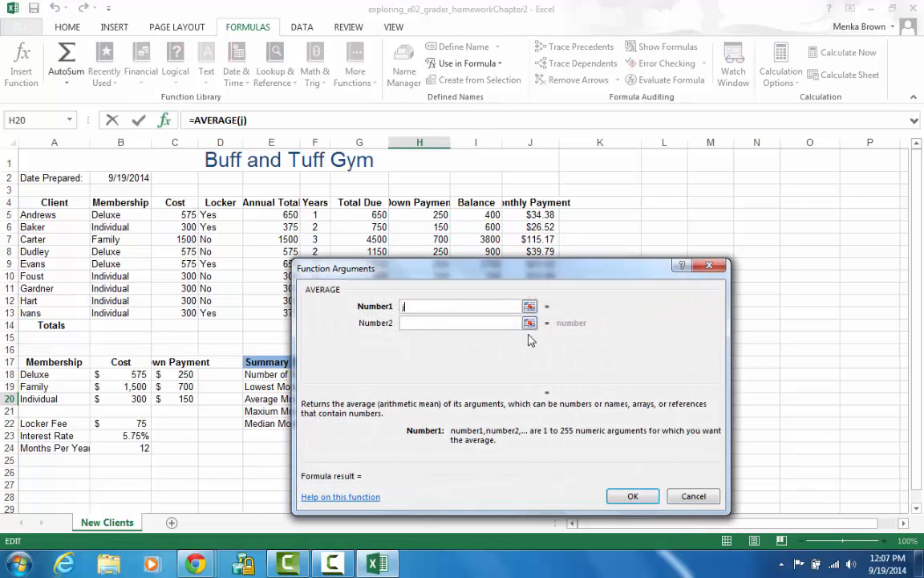
text(5:J13)
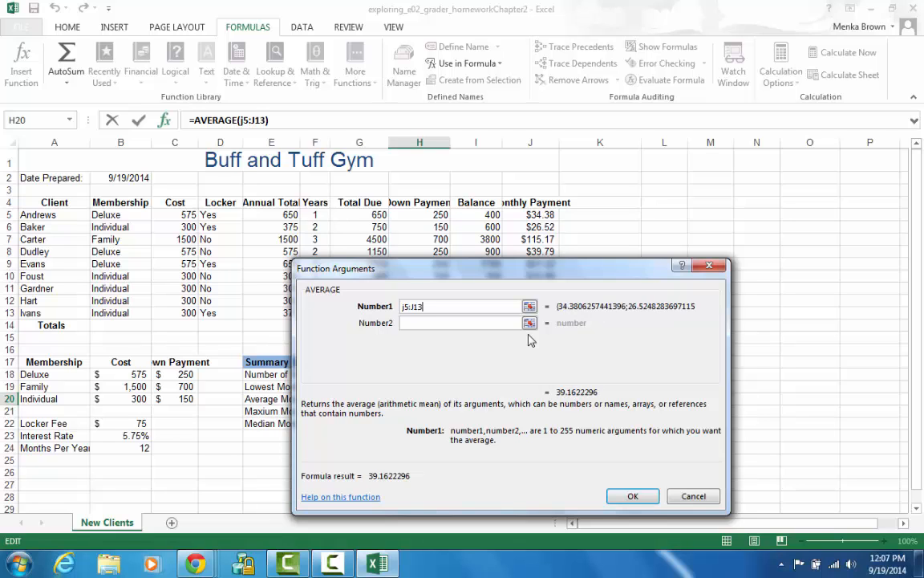
key(Return)
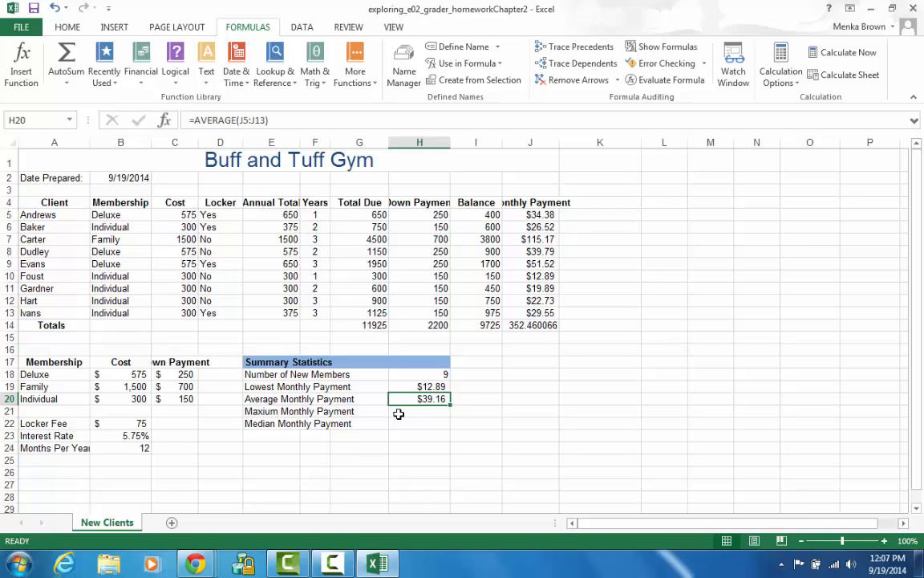
Step: Enter =MAX(J5:J13) in H21 for the maximum monthly payment
click(399, 414)
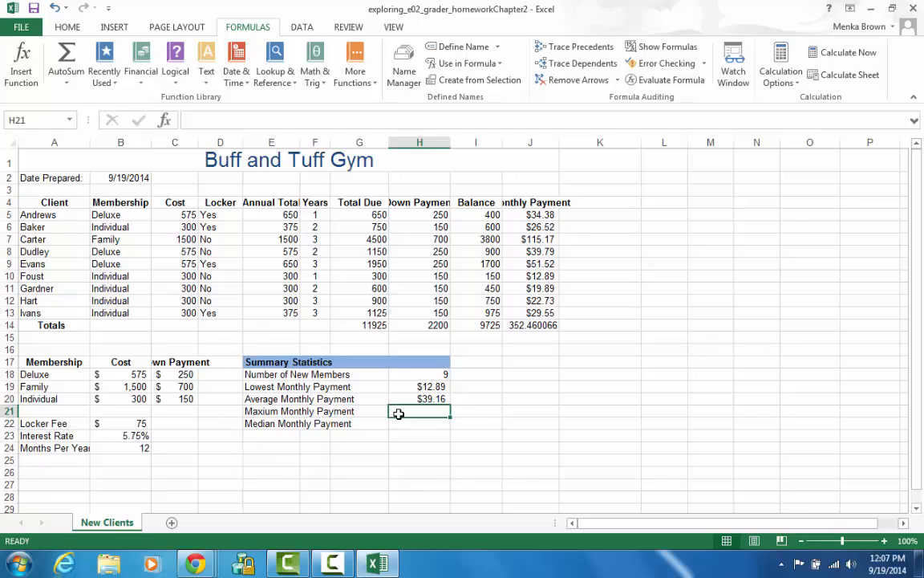
click(355, 72)
mouse_move(374, 103)
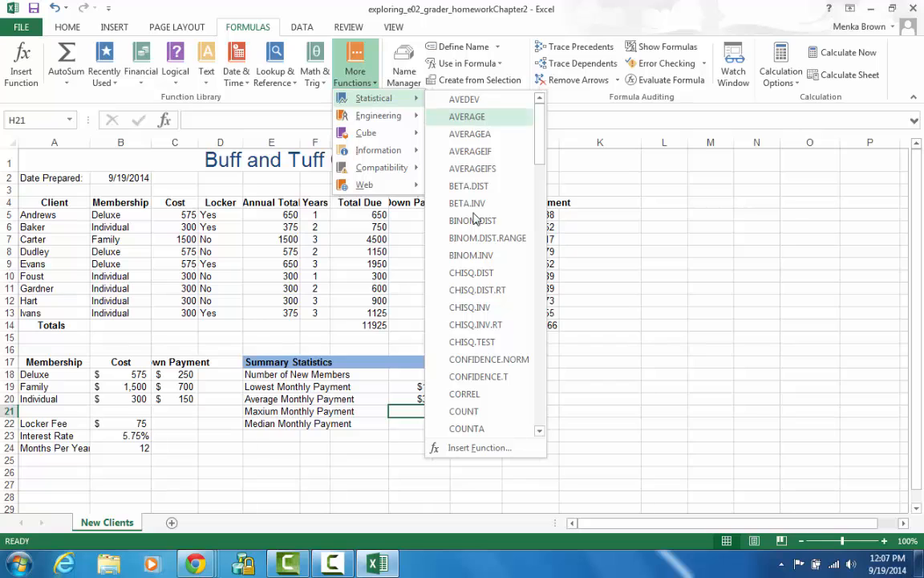
scroll(542, 163, down, 3)
drag(543, 162, 541, 264)
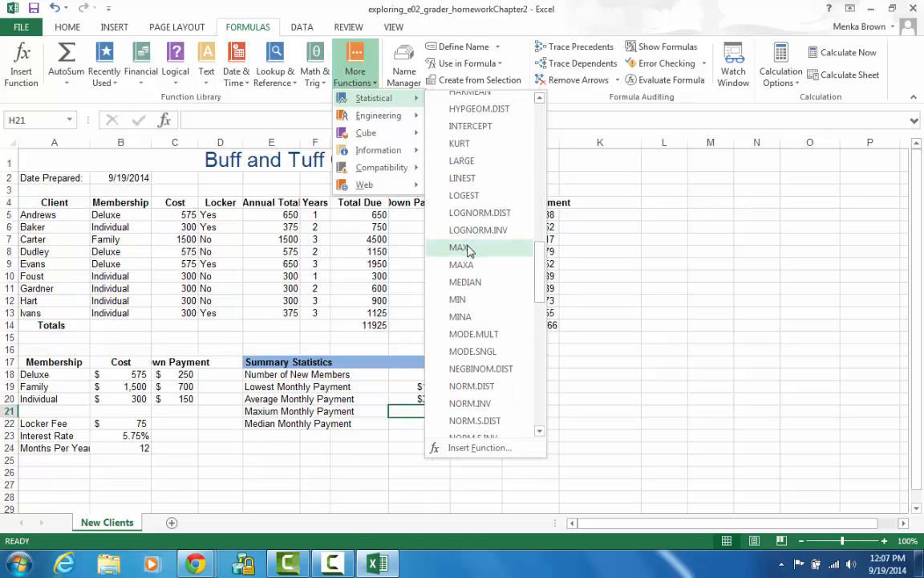
click(520, 243)
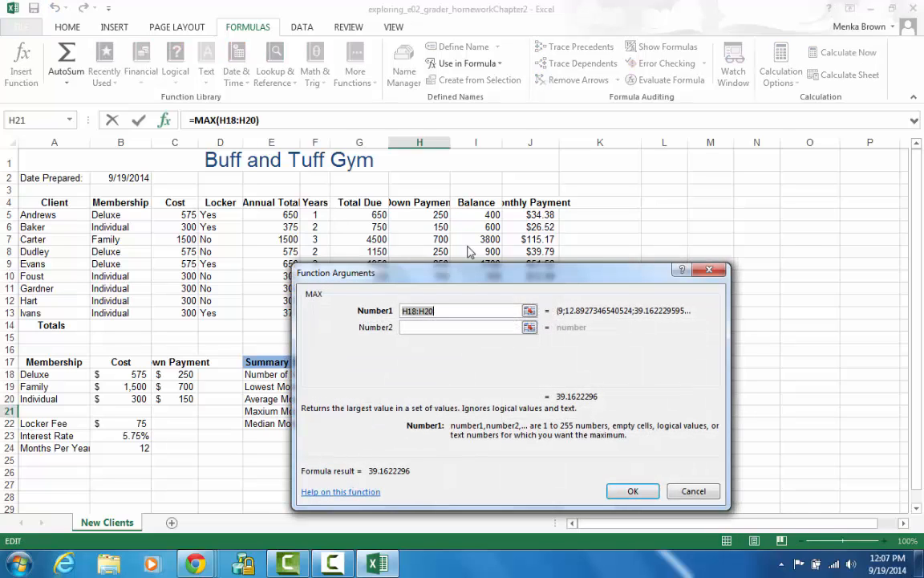
text(j)
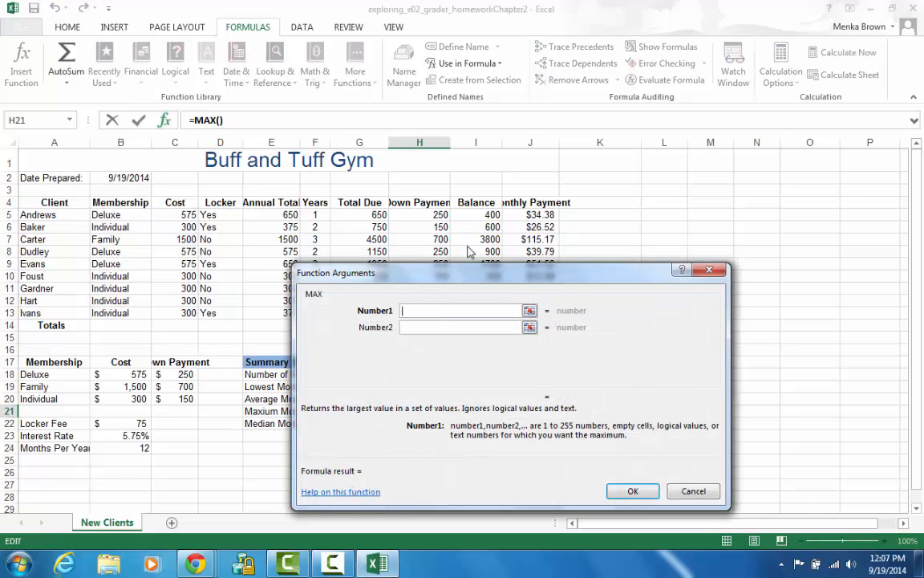
text(3:)
key(BackSpace)
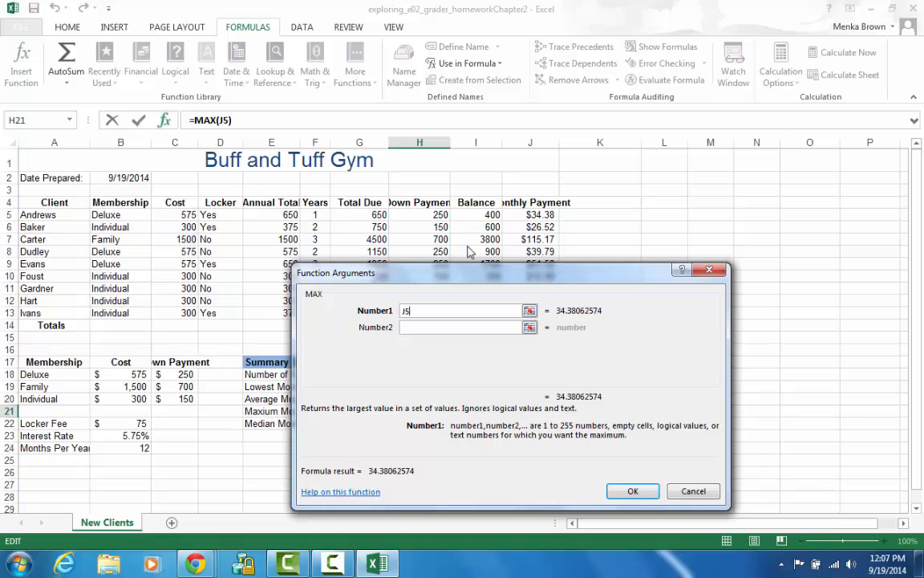
text(:j13)
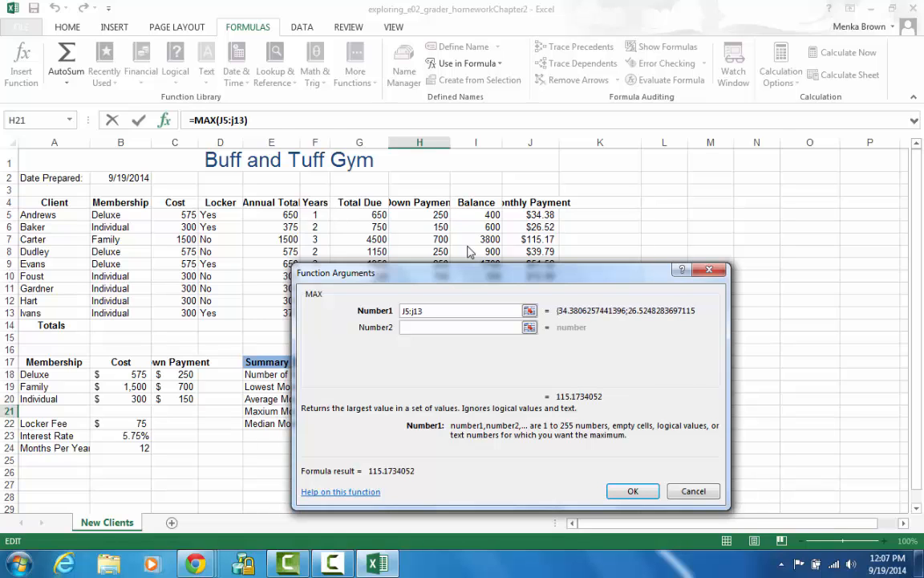
key(Return)
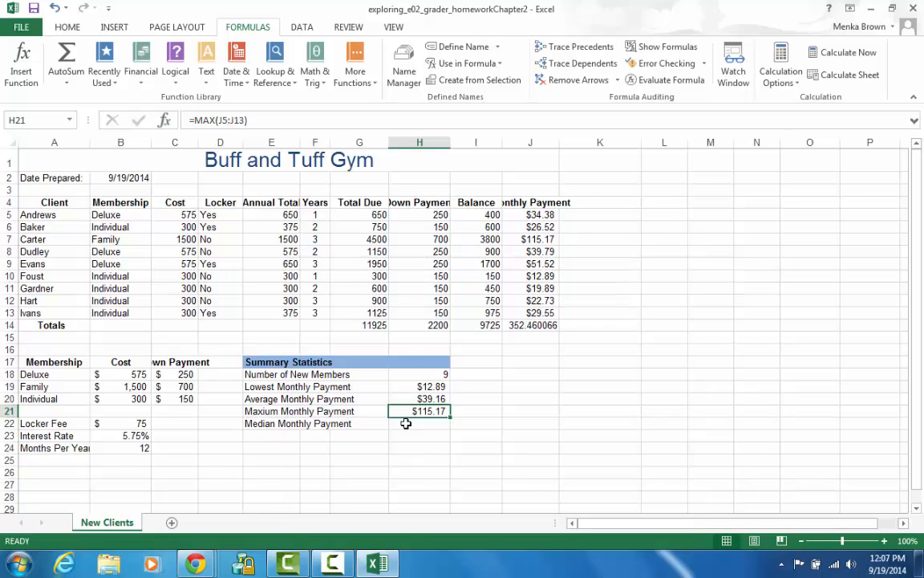
Step: Enter =MEDIAN(J5:J13) in H22 for the Median Monthly Payment
click(404, 422)
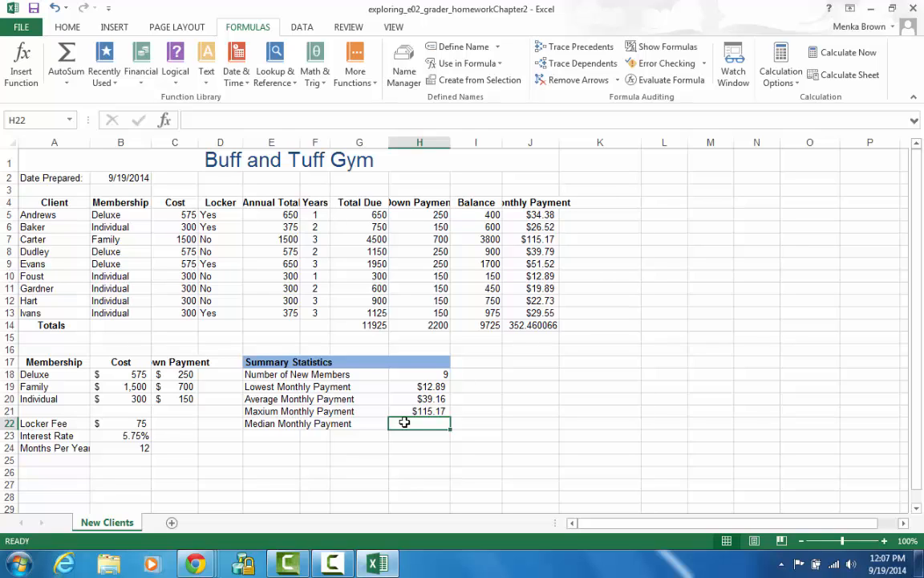
click(365, 83)
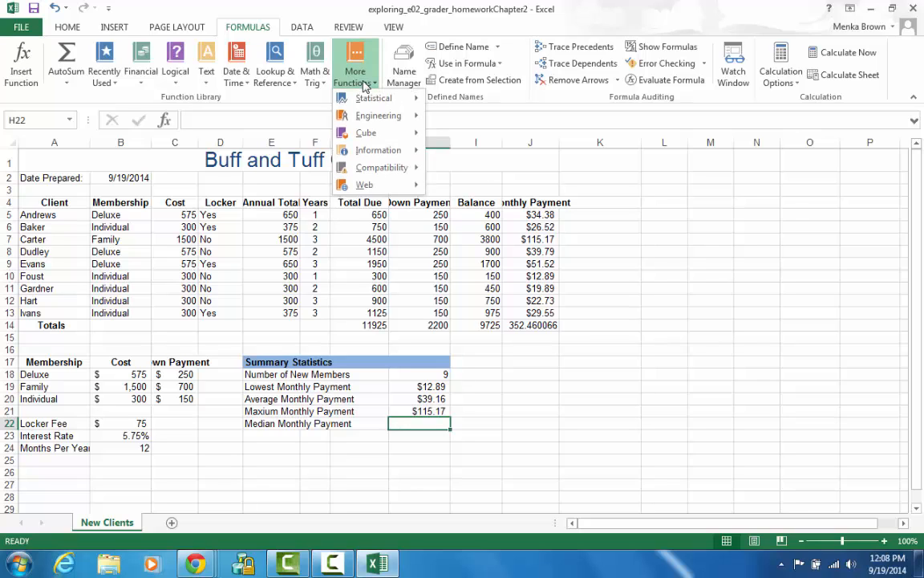
mouse_move(366, 97)
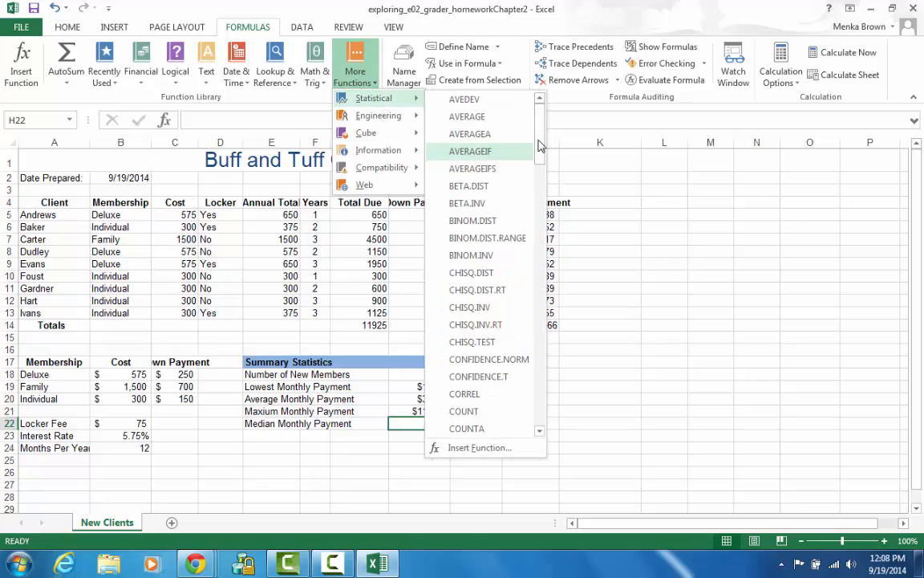
drag(540, 146, 538, 264)
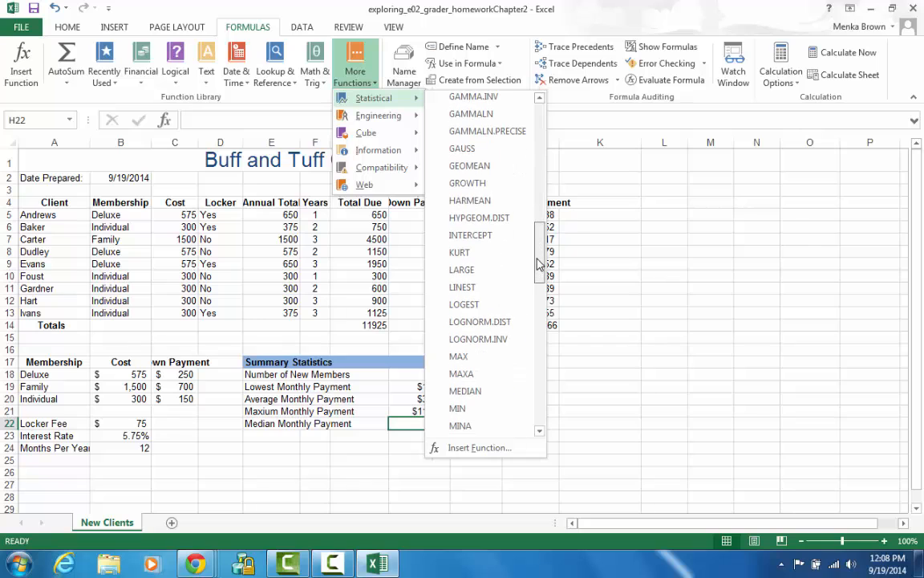
click(465, 392)
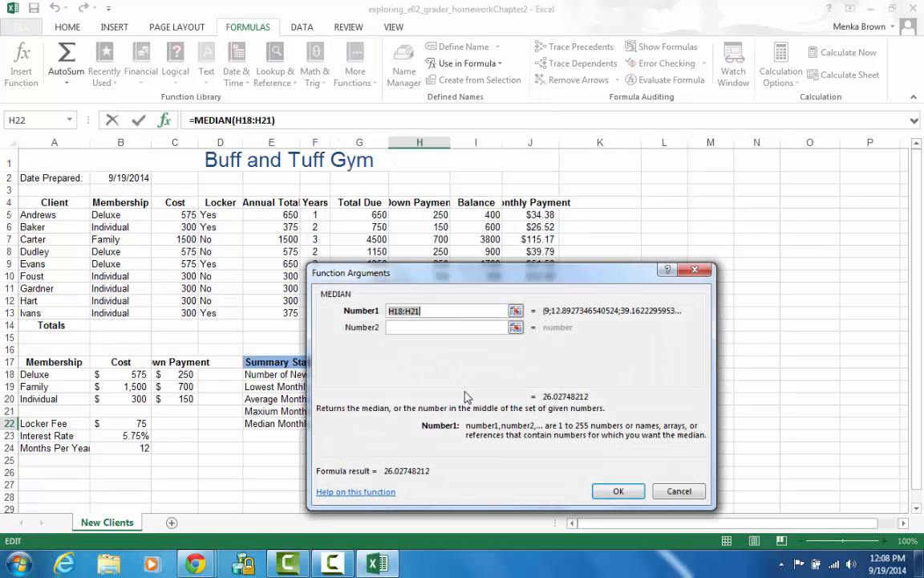
key(BackSpace)
text(J5:J)
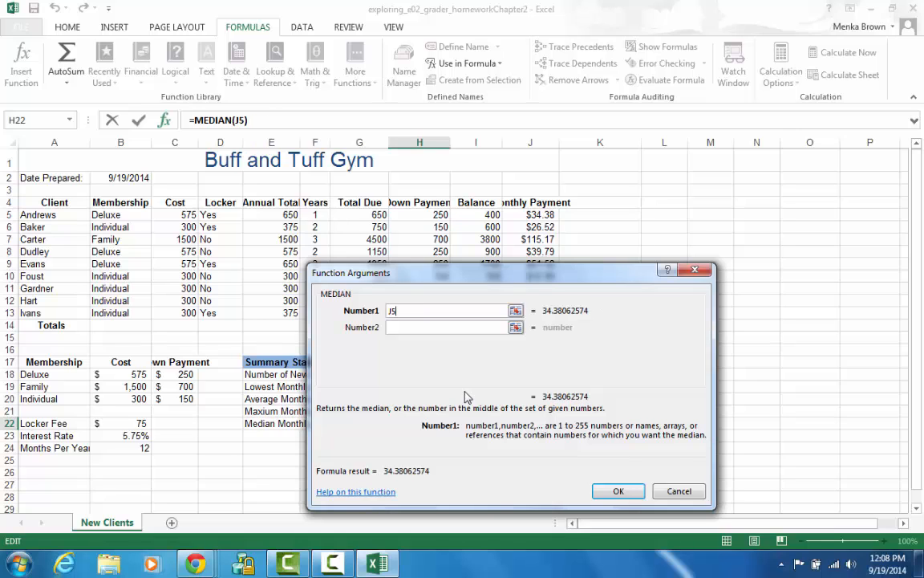
text(13)
key(Return)
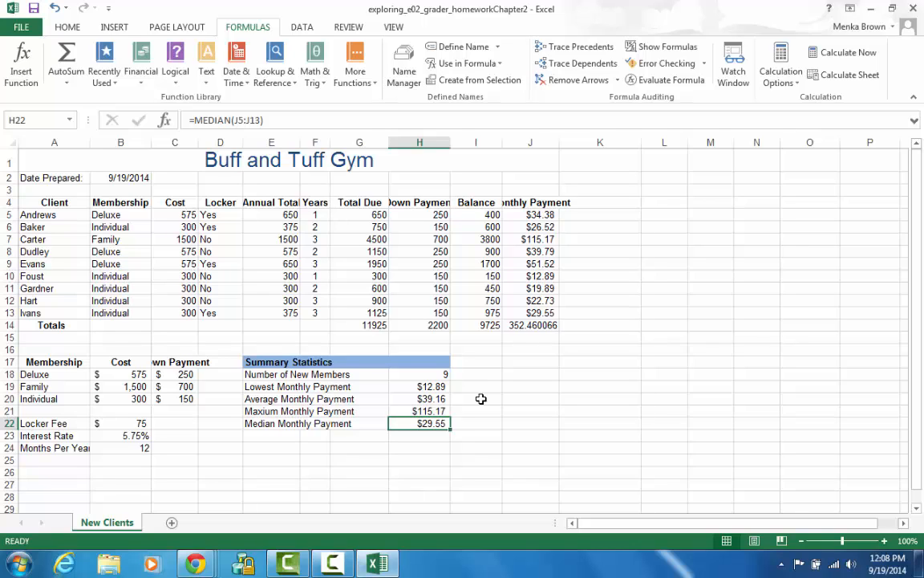
Step: Apply the Accounting number format to the payment statistics in H19:H22 and dismiss the color scheme prompt
click(431, 387)
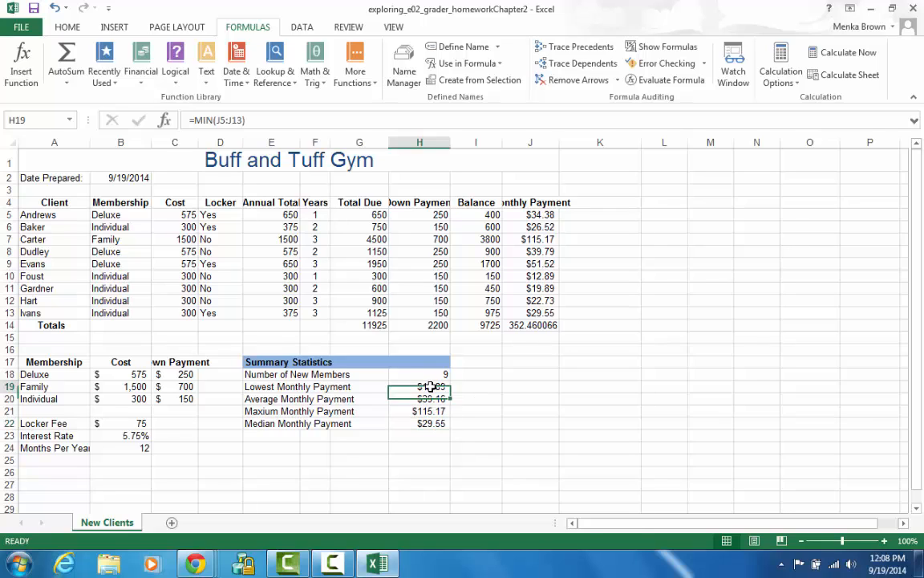
drag(431, 387, 436, 430)
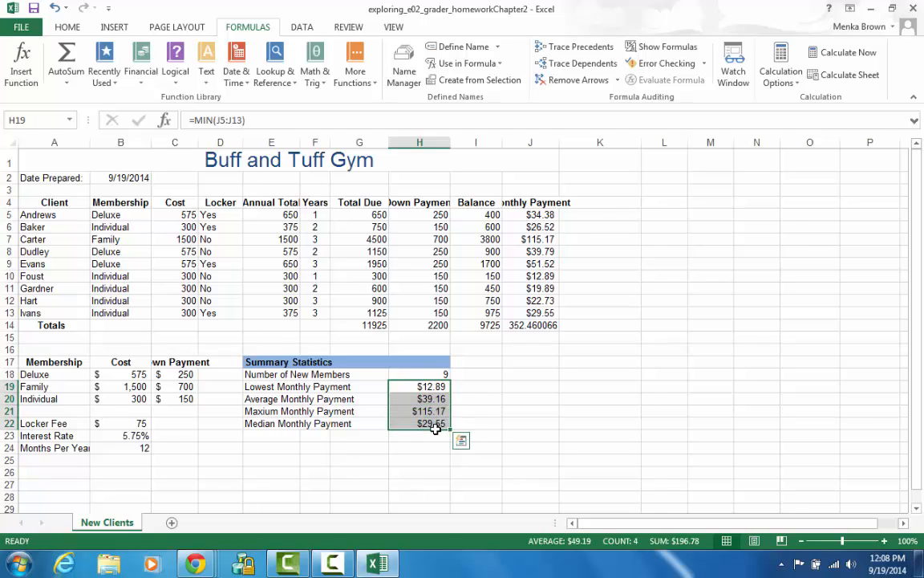
click(67, 27)
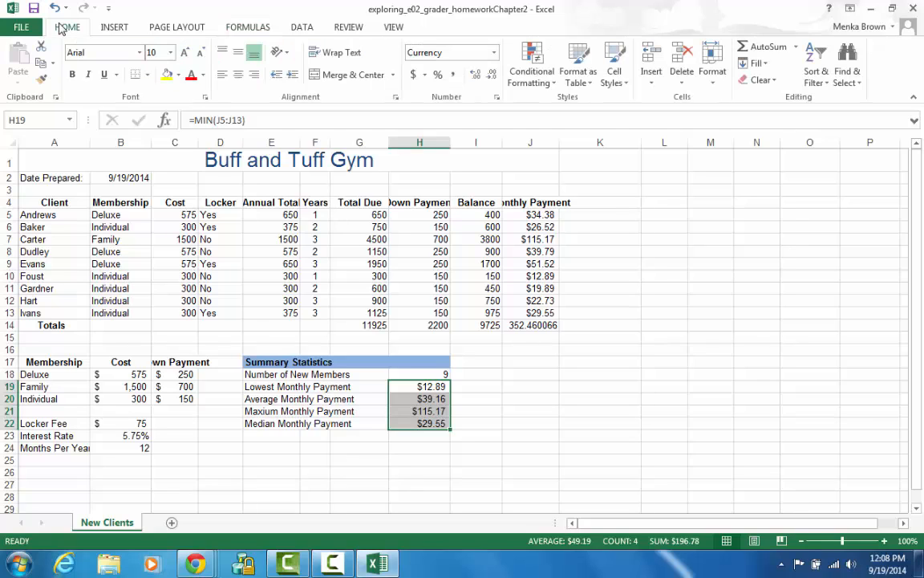
click(494, 53)
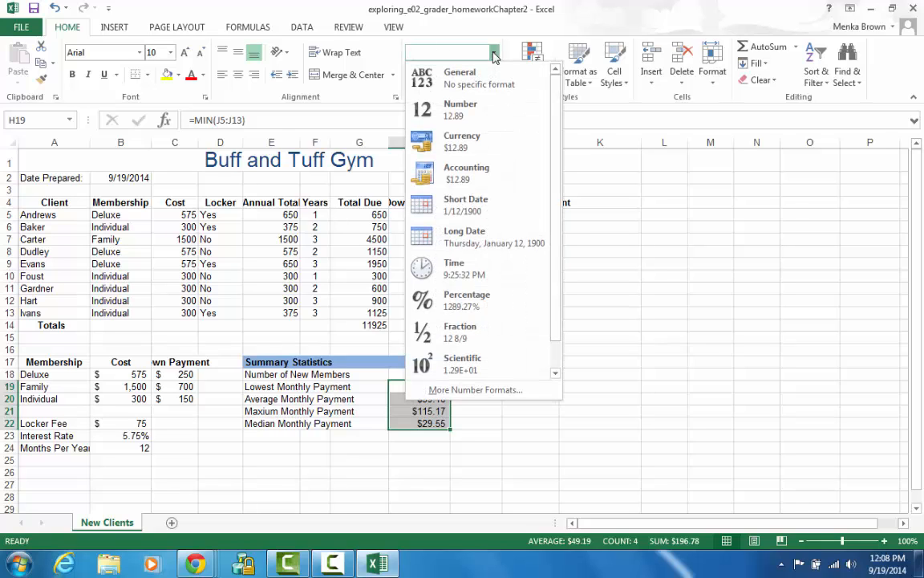
click(470, 178)
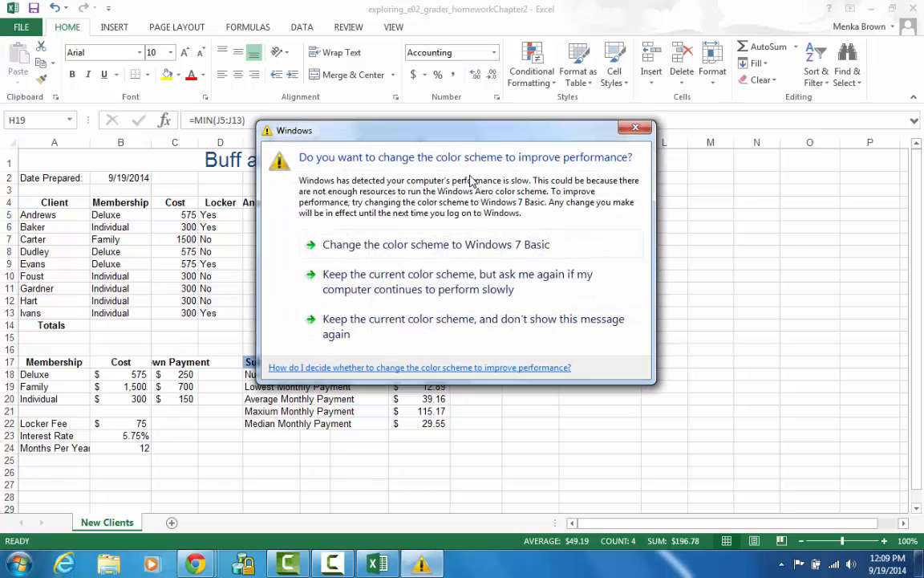
click(631, 129)
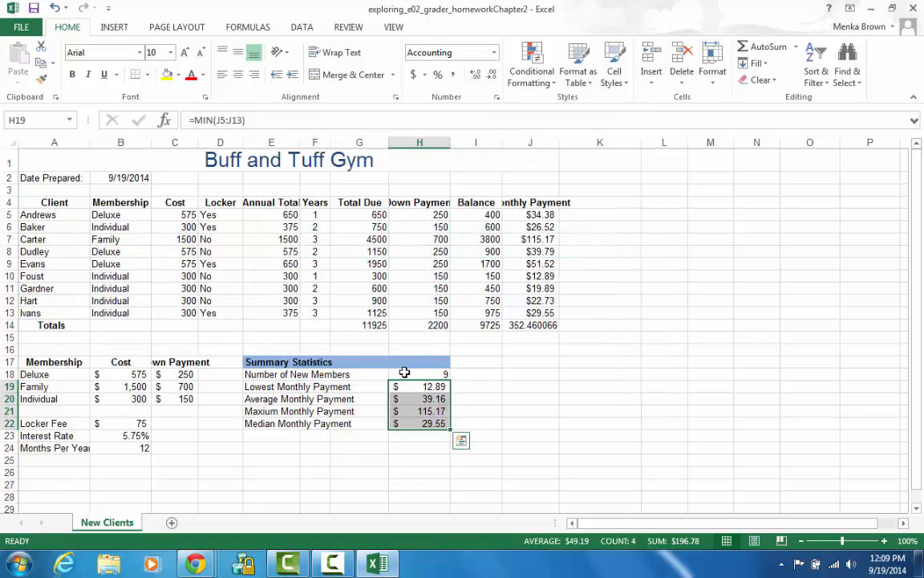
Step: Copy the blue header formatting from H17 to the heading rows A4:J4 and A17:C17 with Format Painter
click(404, 361)
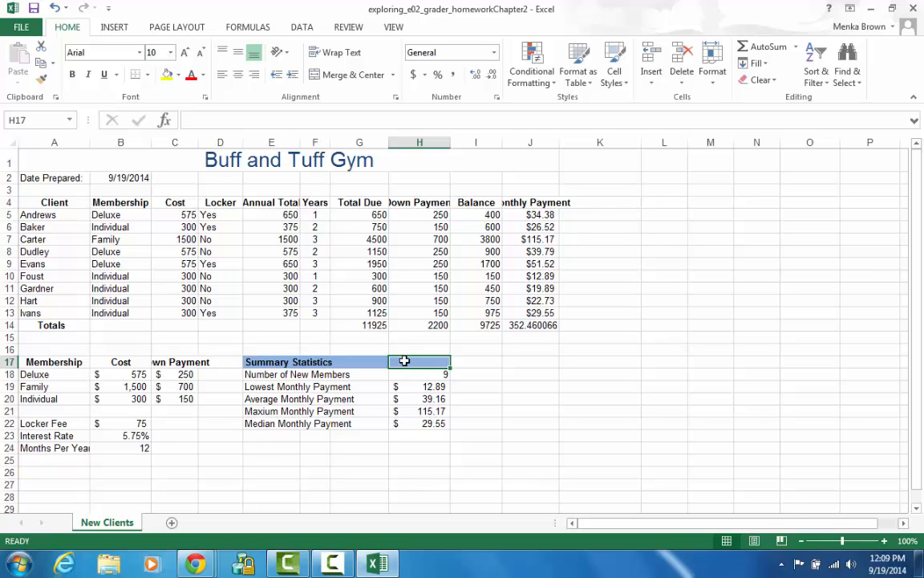
click(42, 80)
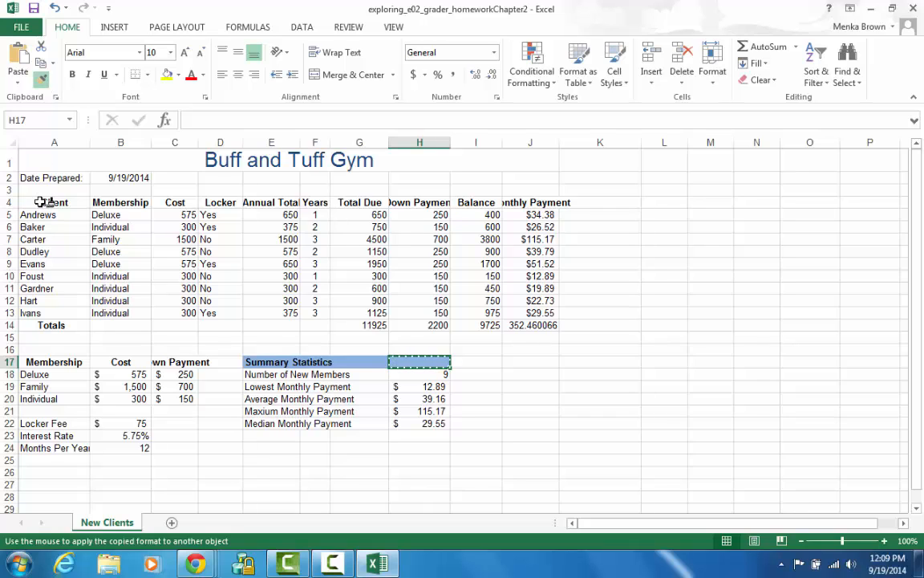
mouse_move(45, 201)
mouse_down()
mouse_move(210, 213)
mouse_move(283, 201)
mouse_move(536, 201)
mouse_up()
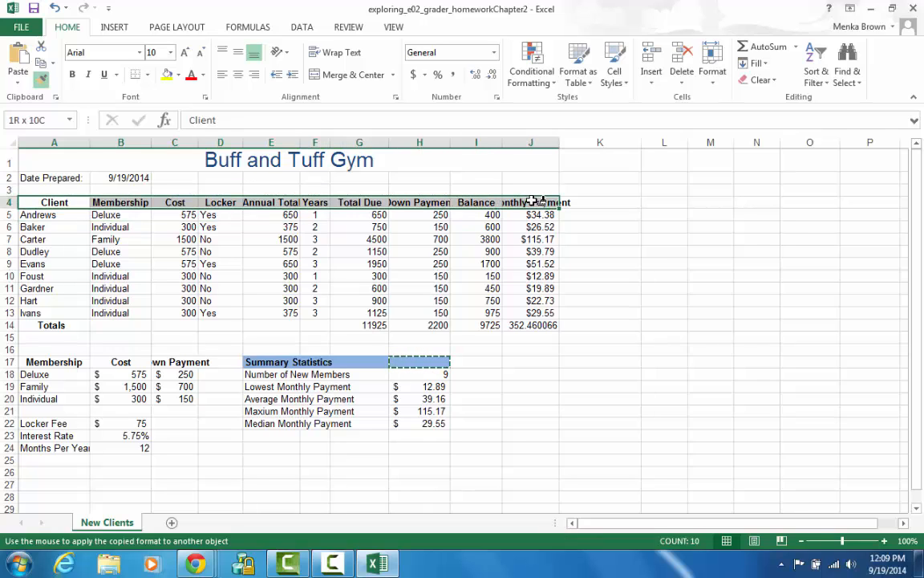
drag(536, 201, 533, 200)
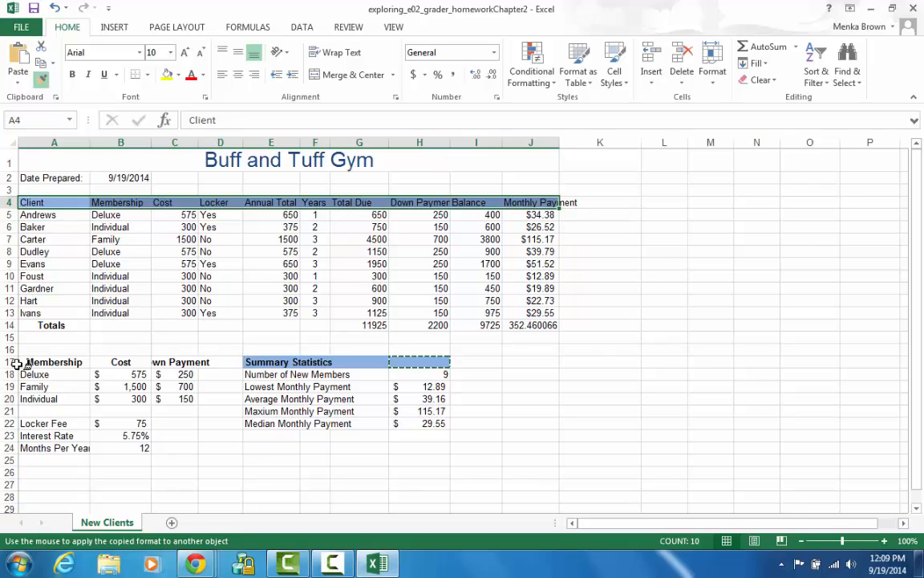
drag(17, 362, 170, 362)
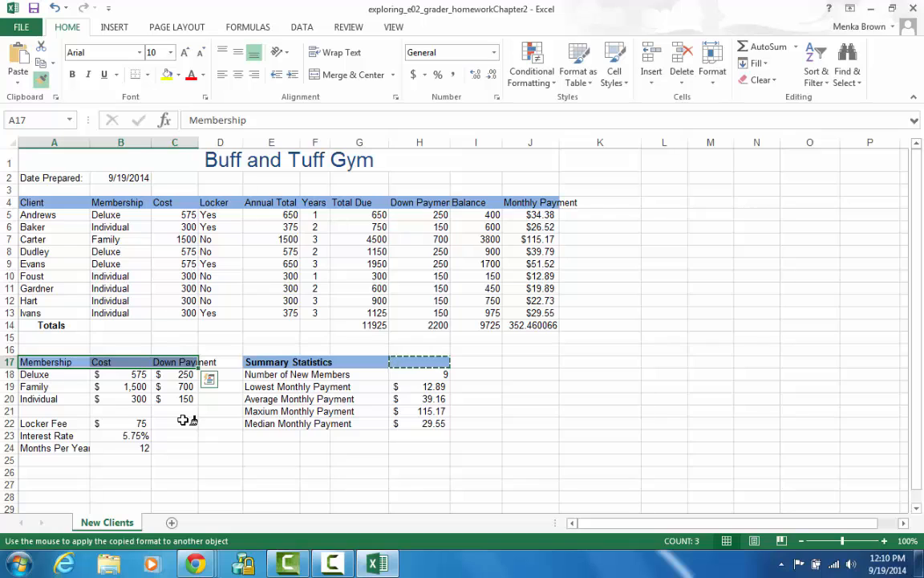
key(Escape)
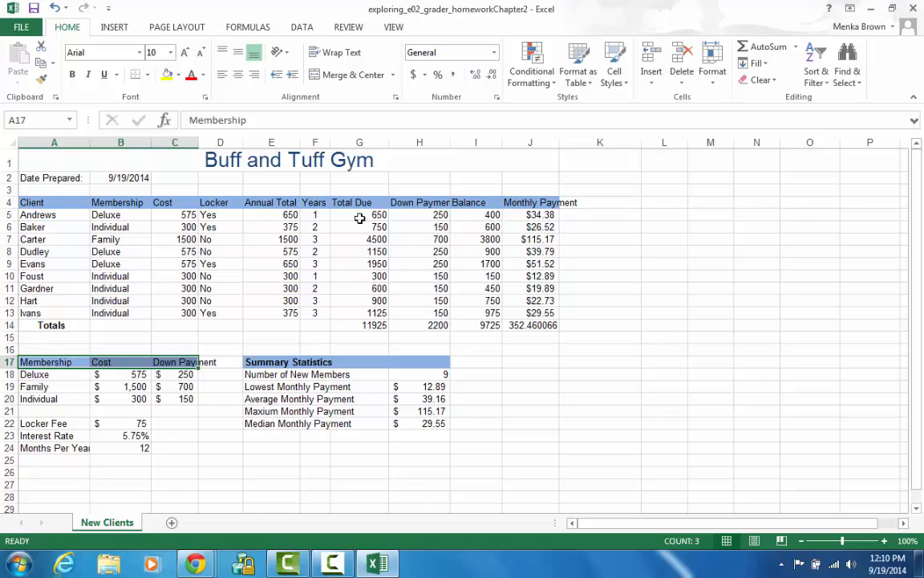
Step: Apply the Accounting number format with zero decimal places to the first client row's values in G5:J5
drag(339, 215, 529, 215)
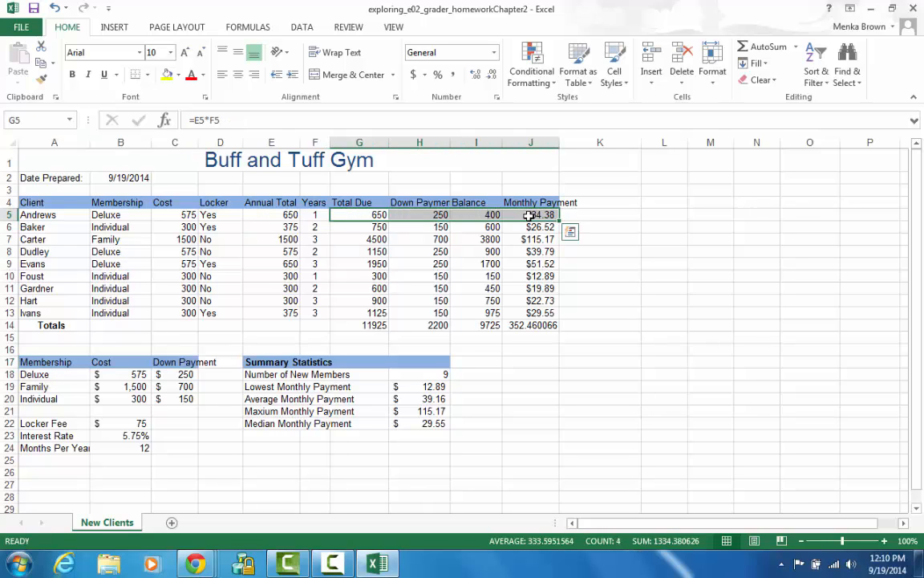
click(495, 55)
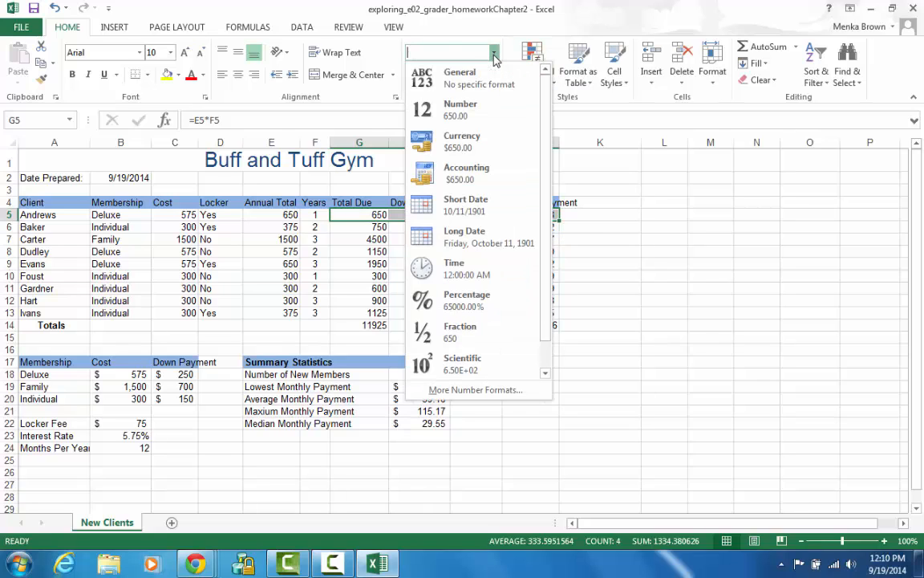
click(464, 174)
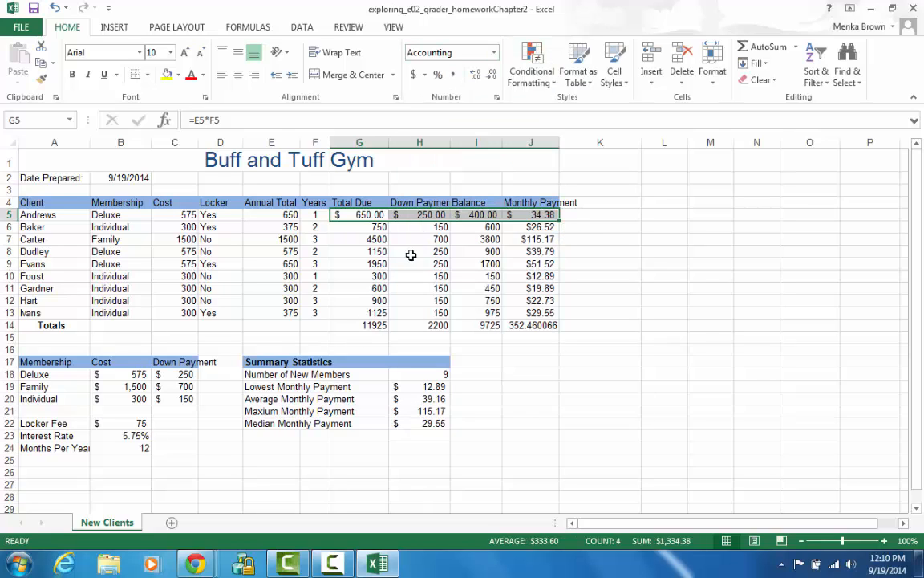
click(492, 76)
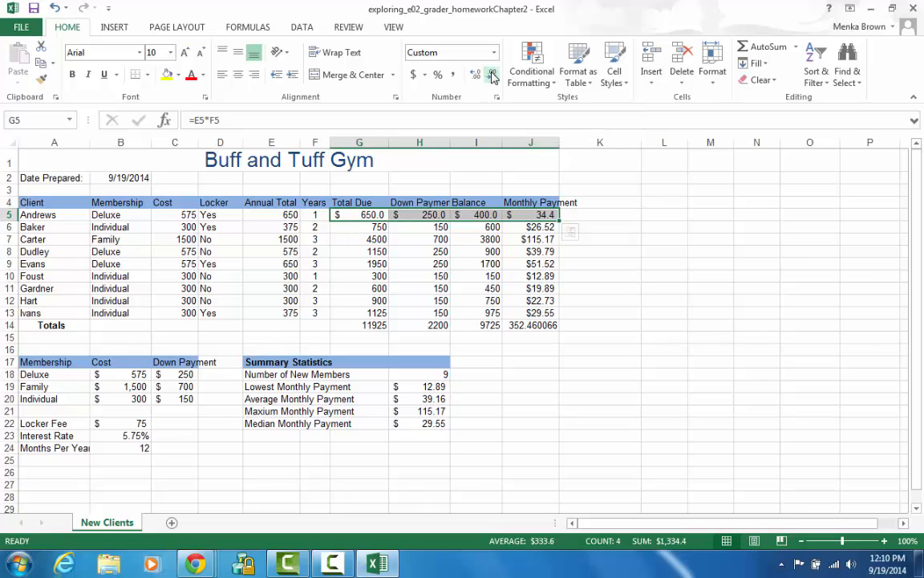
click(493, 75)
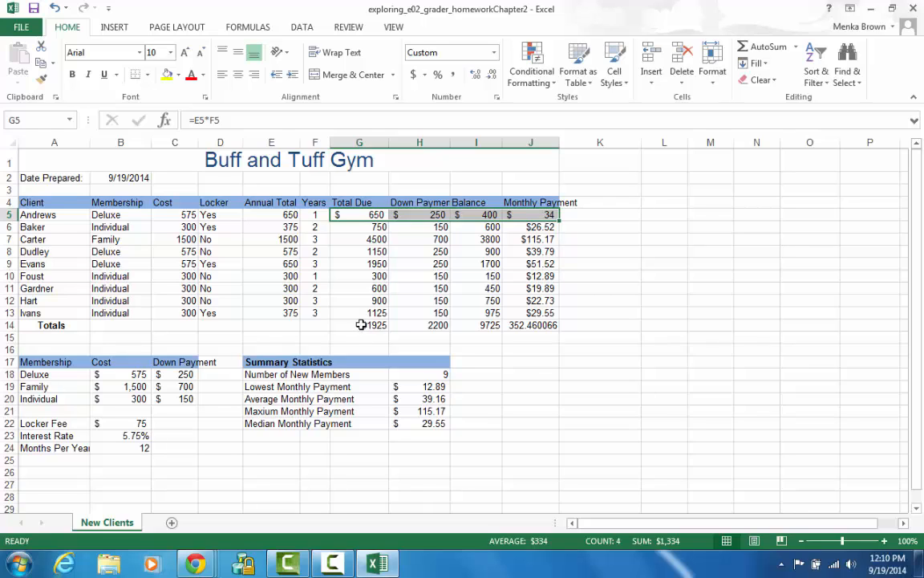
Step: Format the totals in G14:J14 as Accounting with zero decimal places
drag(362, 325, 520, 324)
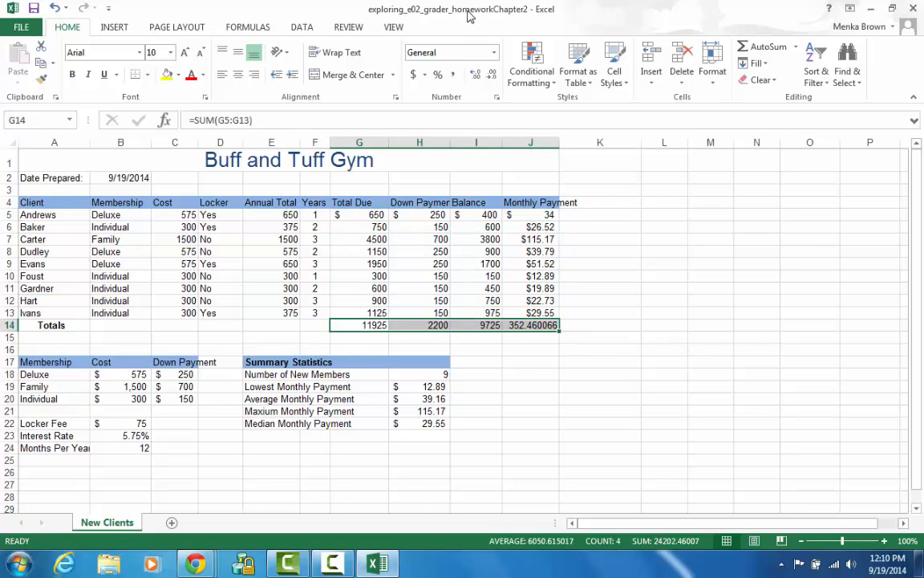
click(495, 53)
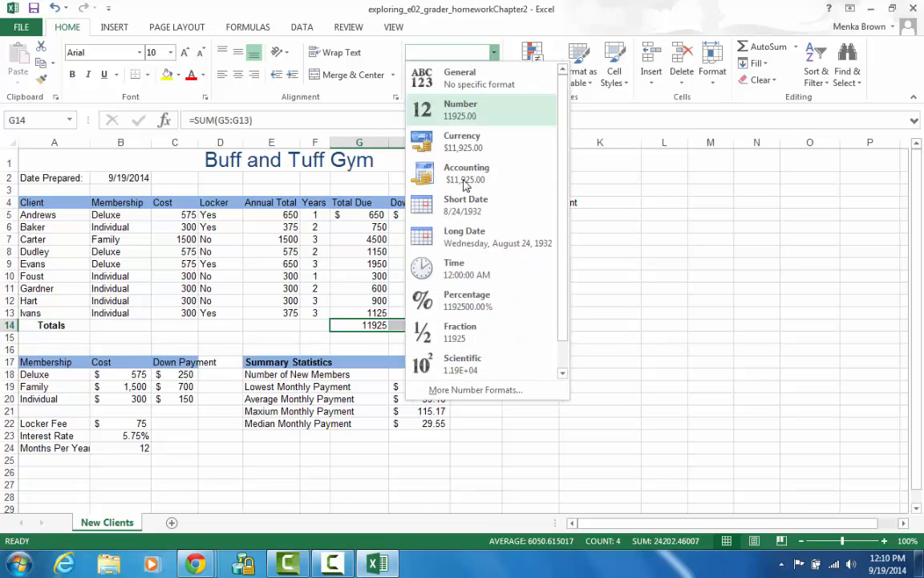
click(464, 176)
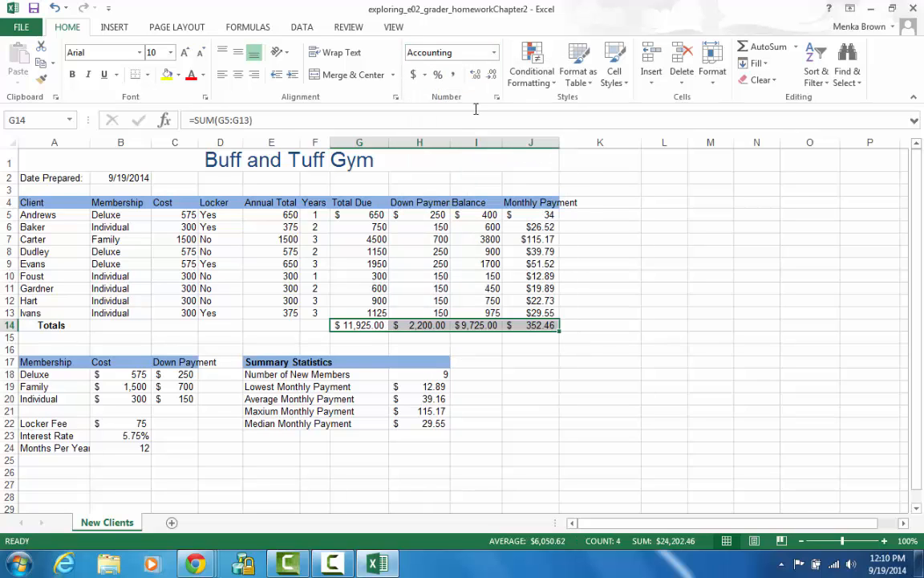
click(493, 79)
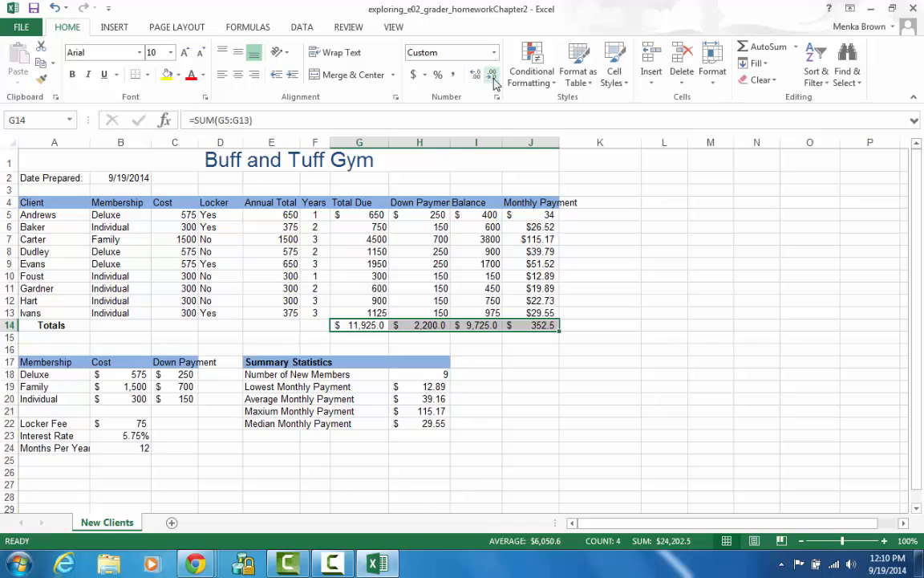
click(494, 78)
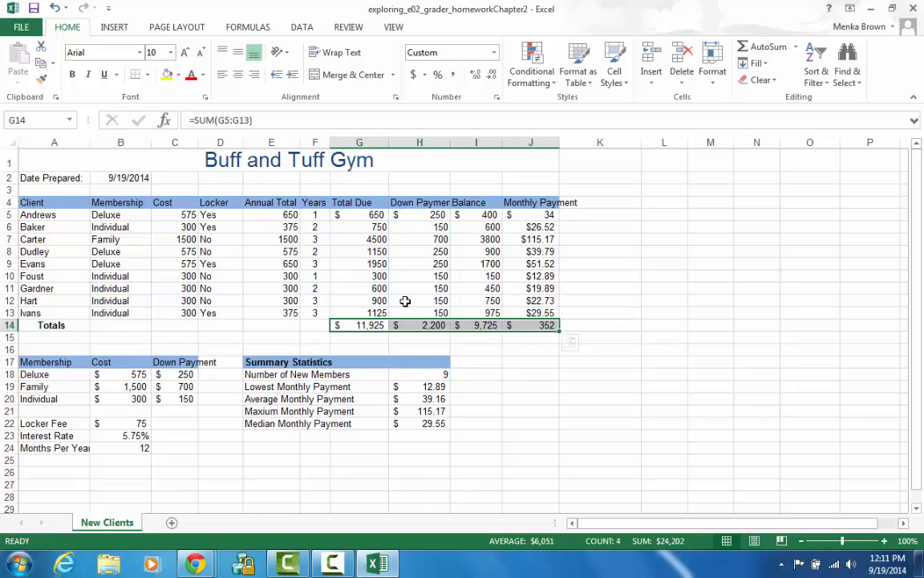
Step: Apply Comma Style with zero decimal places to the remaining client values in G6:J13
click(355, 227)
drag(354, 227, 523, 318)
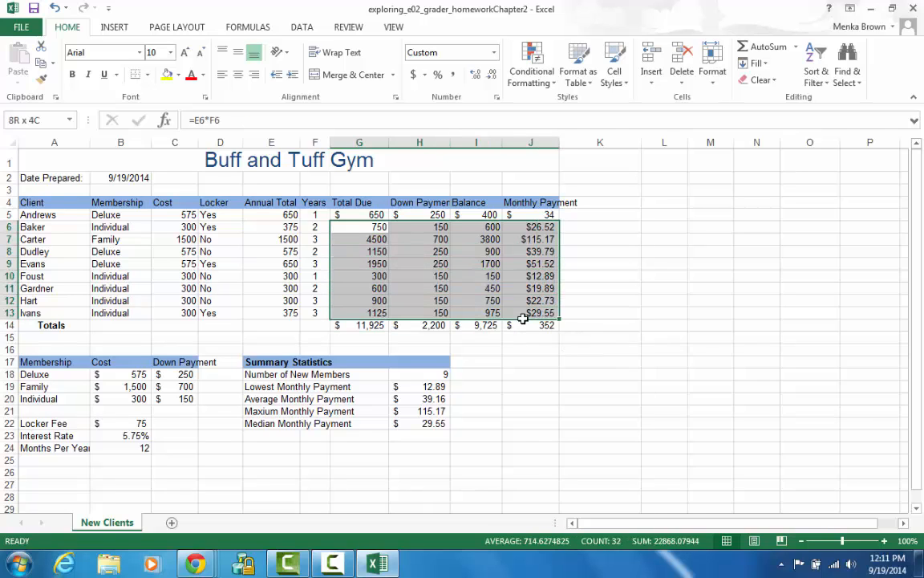
click(454, 75)
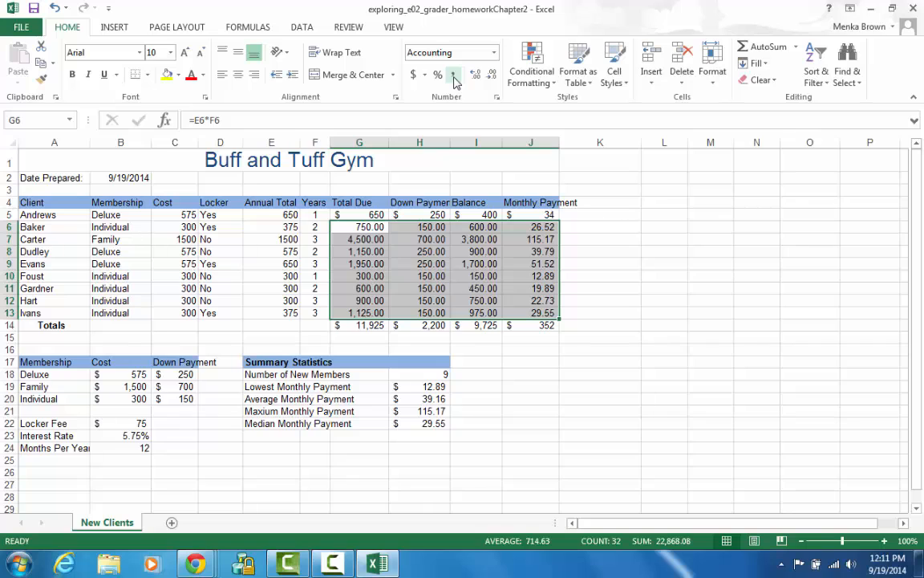
click(491, 76)
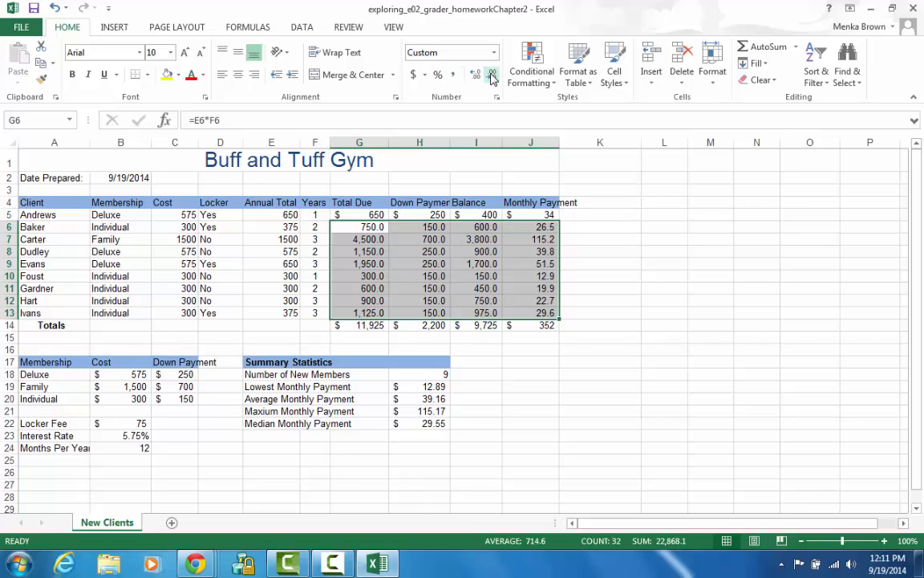
click(493, 77)
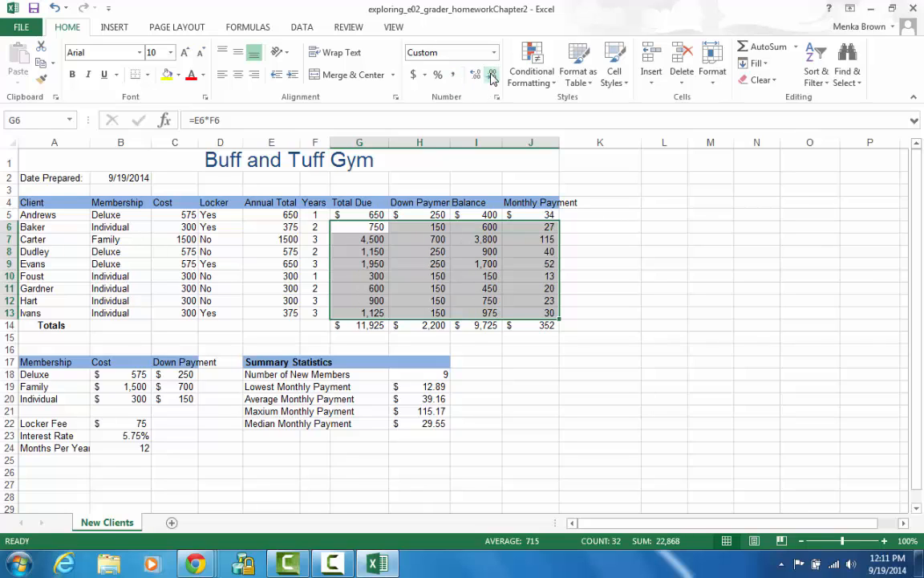
Step: Save the workbook and dismiss the Windows color scheme prompt
click(33, 9)
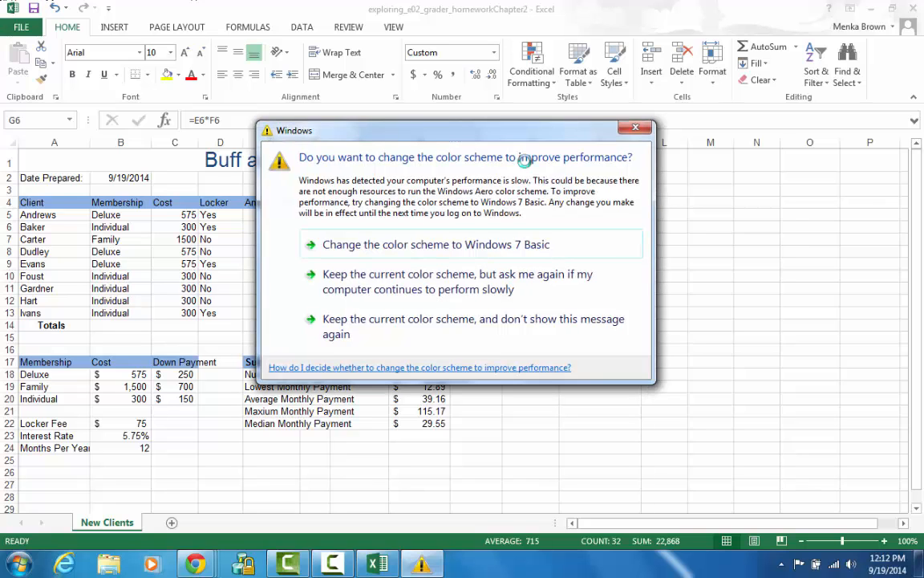
click(635, 127)
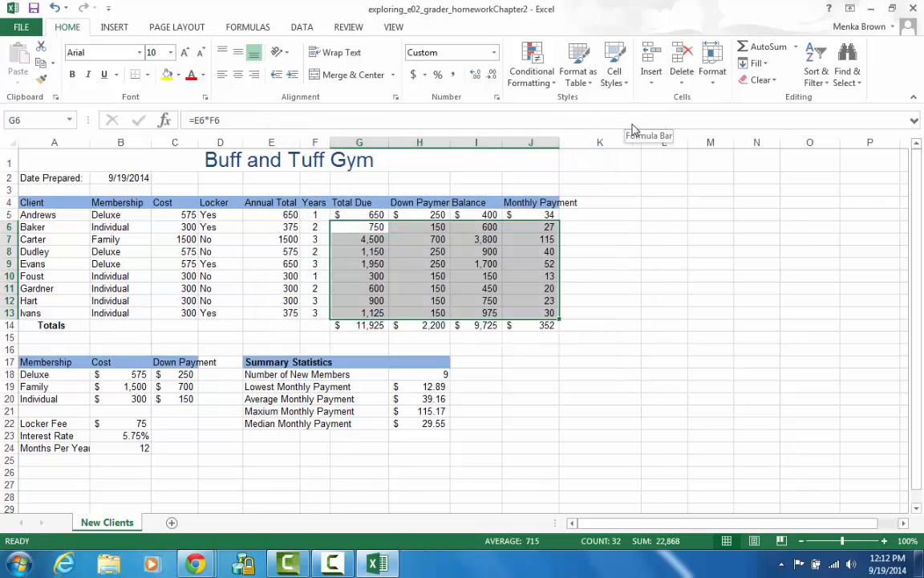